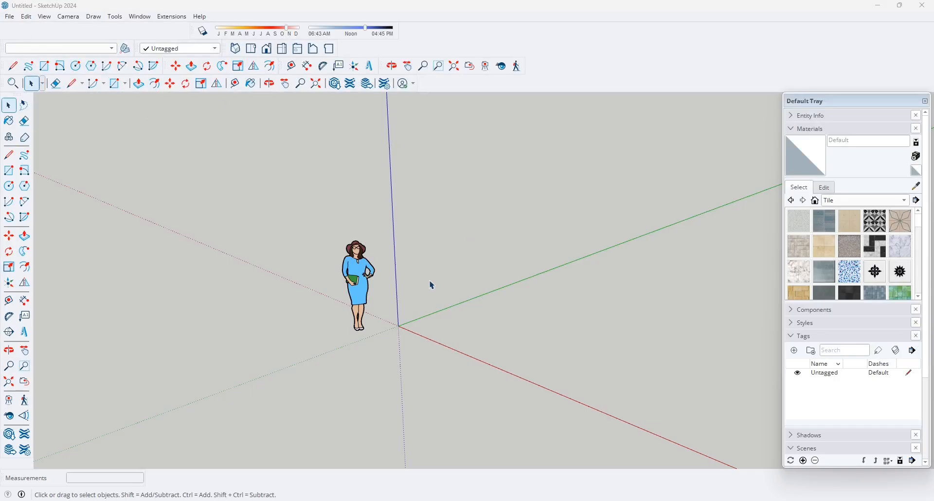
Draw a small closed freehand blob on the ground near the origin, between the red and green axes
middle_drag(431, 285, 410, 297)
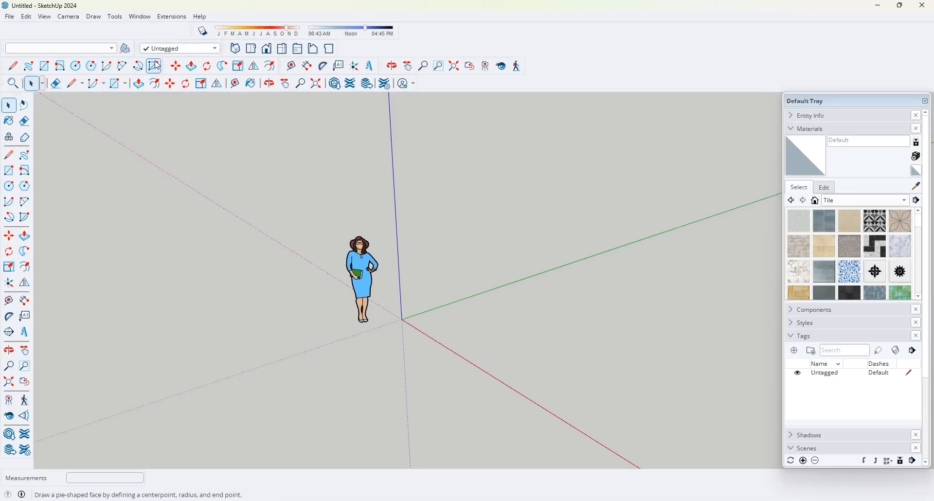
middle_drag(194, 166, 292, 236)
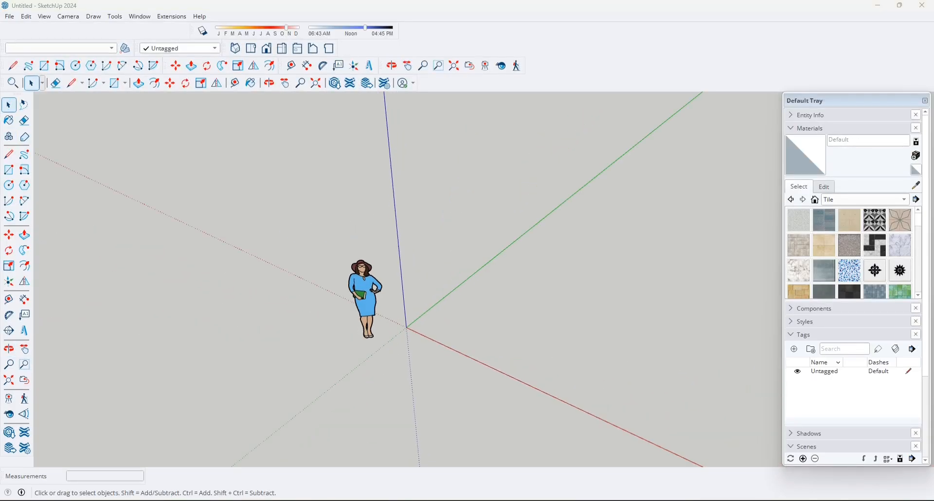
click(13, 68)
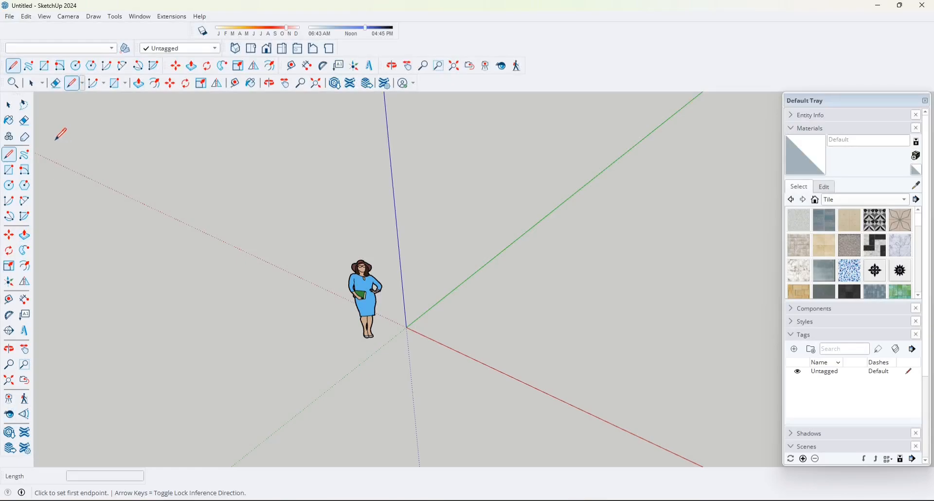
click(27, 71)
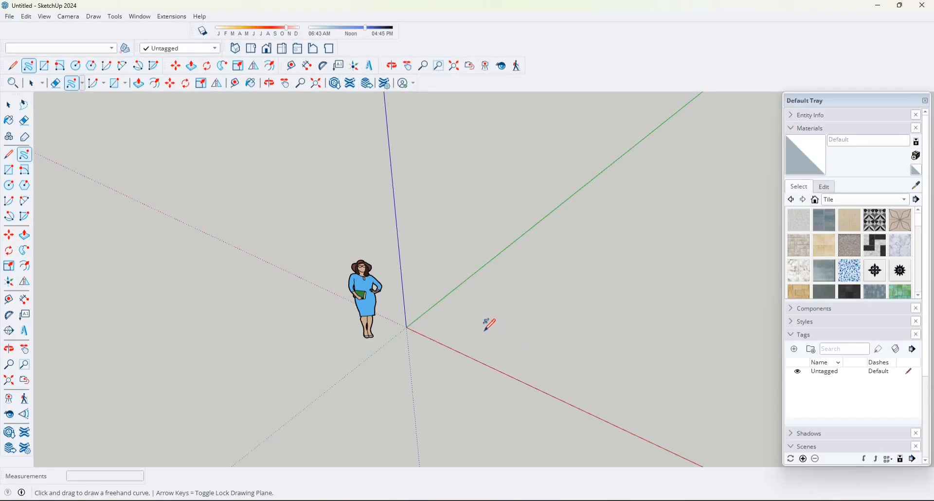
mouse_move(484, 332)
mouse_down()
mouse_move(534, 257)
mouse_move(589, 236)
mouse_move(635, 247)
mouse_move(611, 302)
mouse_move(557, 358)
mouse_move(485, 333)
mouse_up()
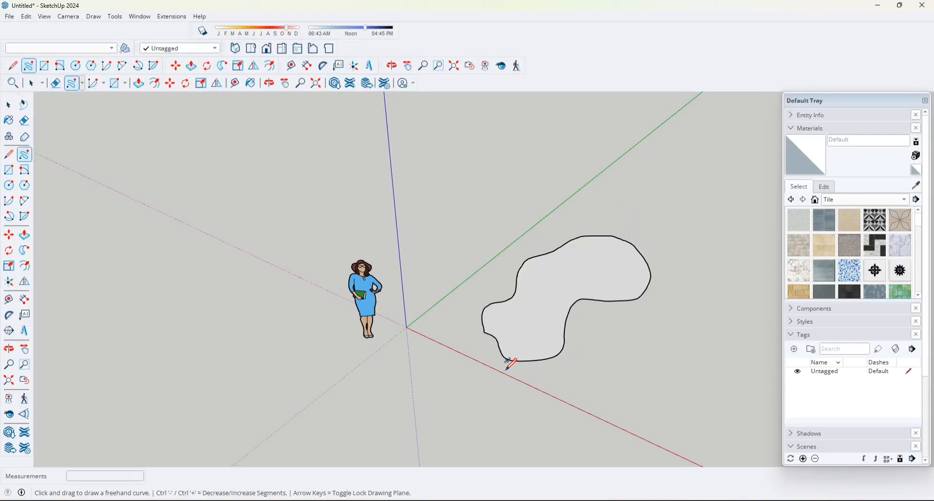
Draw an open, arched freehand curve beside the small blob and a large closed freehand oval across the green axis
mouse_move(552, 326)
middle_down()
mouse_move(527, 331)
mouse_move(569, 319)
mouse_move(610, 269)
mouse_move(548, 318)
mouse_move(586, 337)
mouse_move(562, 348)
mouse_move(629, 358)
middle_up()
mouse_move(626, 368)
mouse_down()
mouse_move(705, 319)
mouse_move(722, 216)
mouse_move(736, 339)
mouse_move(730, 368)
mouse_up()
scroll(671, 402, down, 4)
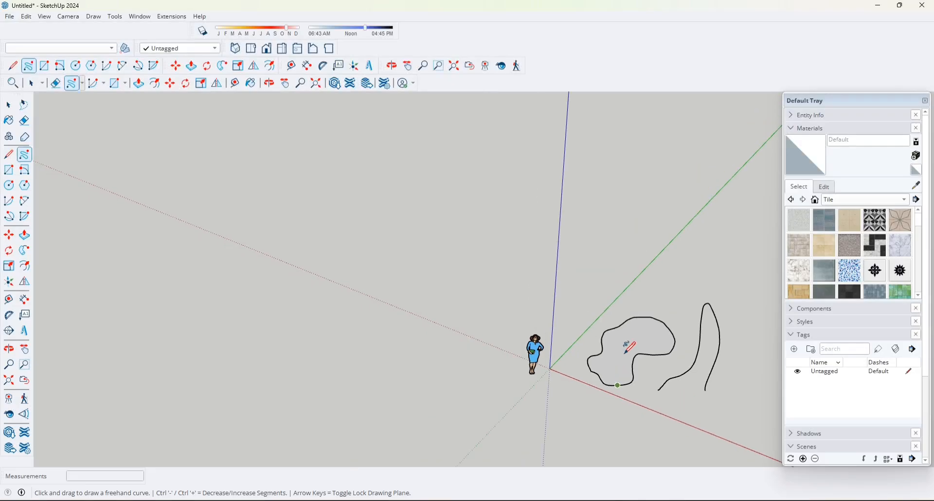
mouse_move(607, 278)
mouse_down()
mouse_move(613, 179)
mouse_move(685, 210)
mouse_move(680, 286)
mouse_move(620, 283)
mouse_move(611, 273)
mouse_up()
Draw two large closed freehand shapes on the ground on the opposite side of the human figure
mouse_move(717, 316)
middle_down()
mouse_move(667, 246)
mouse_move(660, 215)
mouse_move(671, 291)
mouse_move(704, 325)
mouse_move(645, 367)
mouse_move(430, 321)
middle_up()
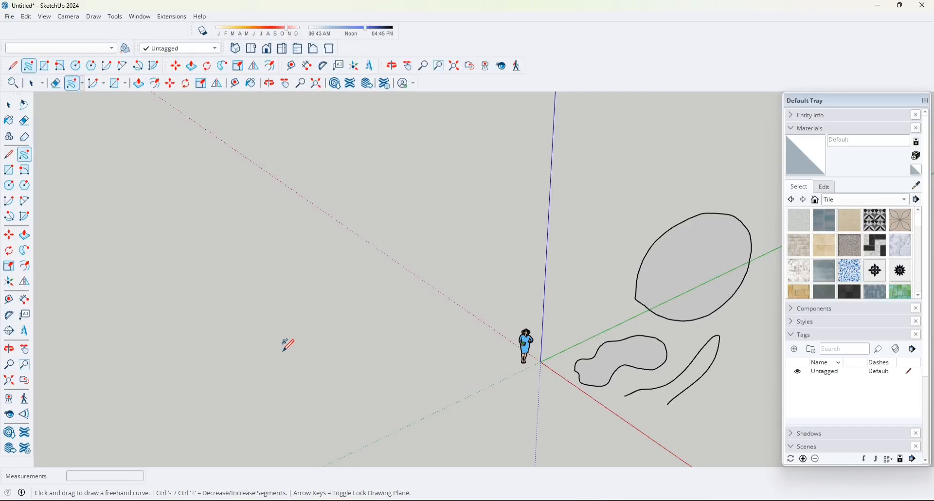
mouse_move(194, 388)
mouse_down()
mouse_move(236, 339)
mouse_move(311, 284)
mouse_move(419, 303)
mouse_move(372, 354)
mouse_move(309, 381)
mouse_move(194, 388)
mouse_up()
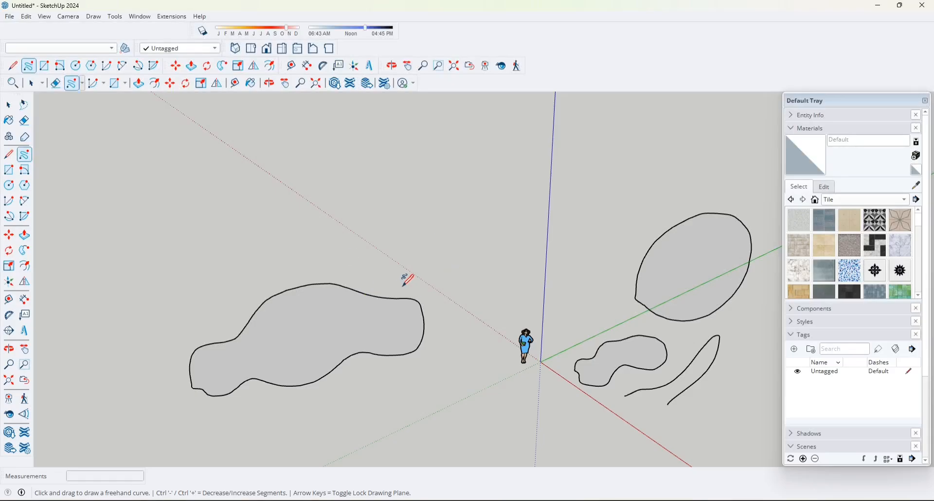
mouse_move(172, 249)
mouse_down()
mouse_move(207, 214)
mouse_move(357, 175)
mouse_move(358, 245)
mouse_move(207, 281)
mouse_move(179, 268)
mouse_move(172, 249)
mouse_up()
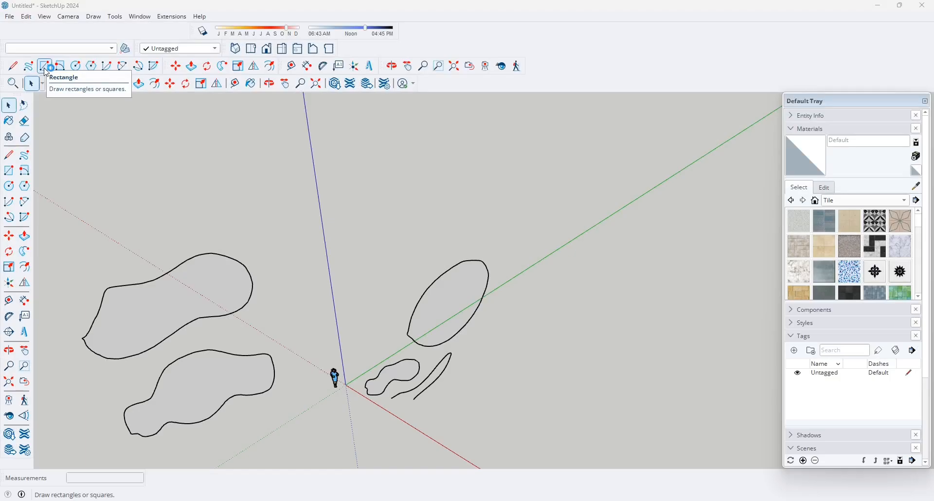
Draw a rectangle about 1426 × 1662 cm beyond the freehand oval and a square about 553 cm wide near the red axis
click(44, 66)
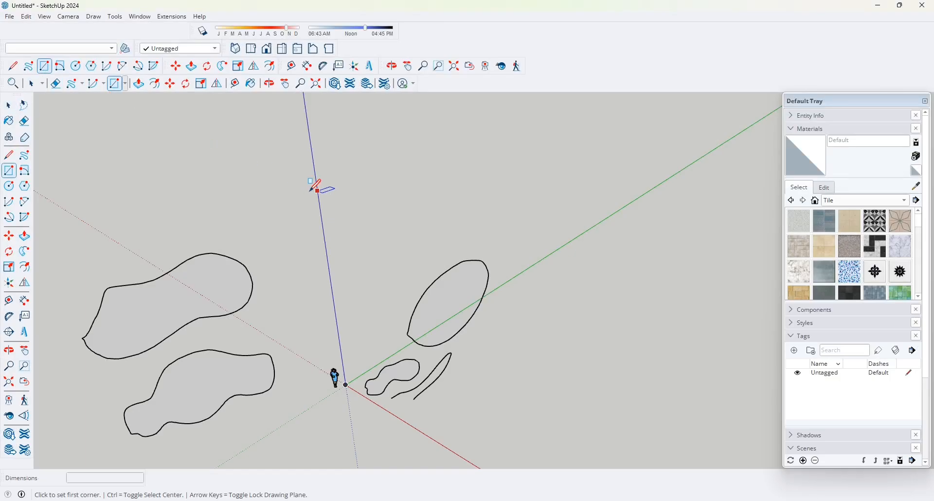
click(520, 299)
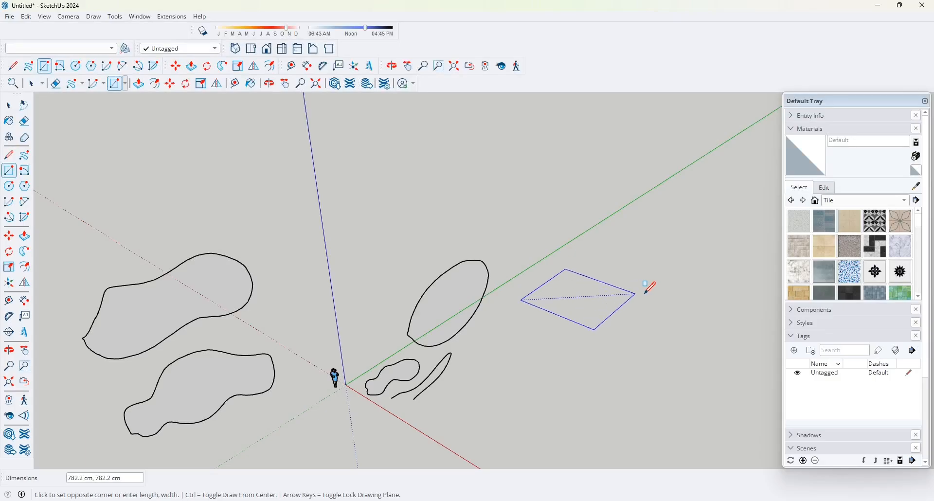
click(738, 278)
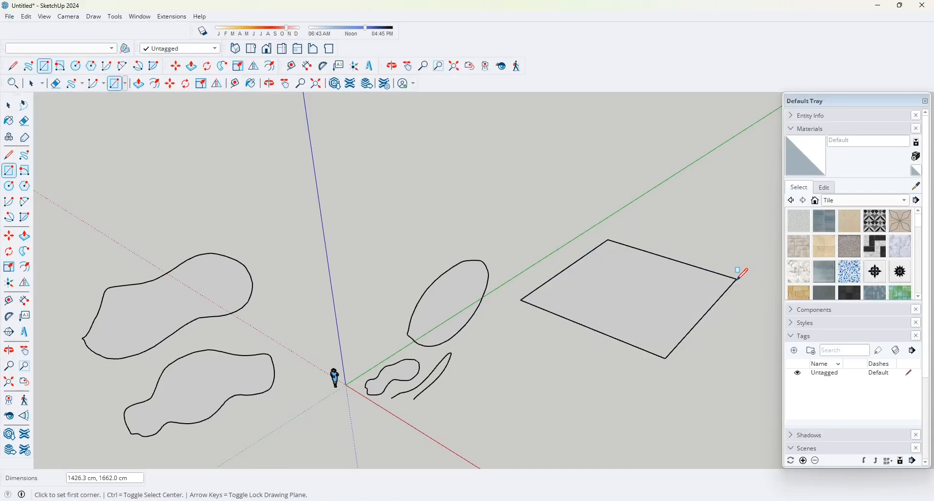
scroll(535, 384, down, 2)
click(519, 384)
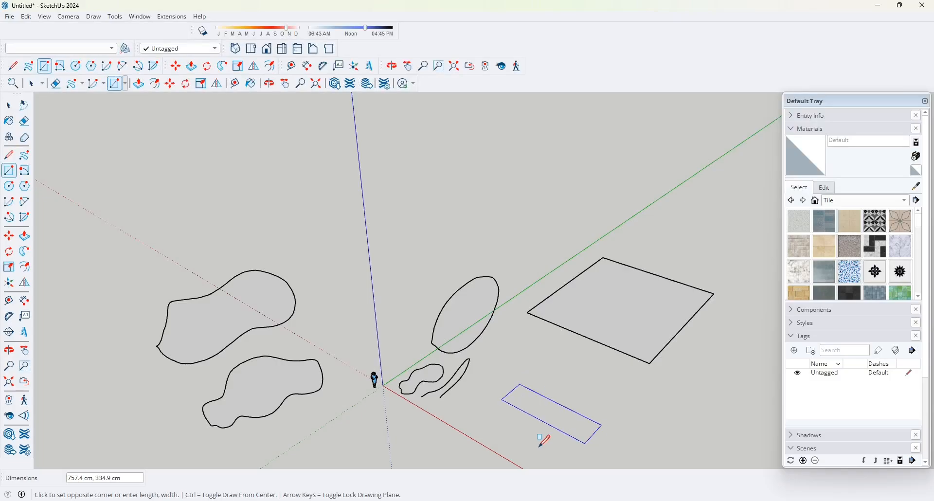
click(535, 446)
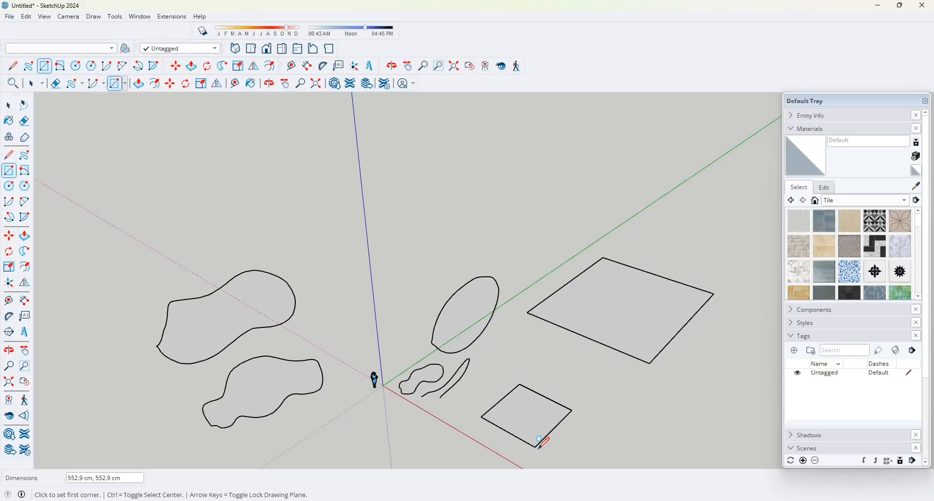
Draw a 4 × 10 cm rectangle on the open ground behind the human figure
click(392, 230)
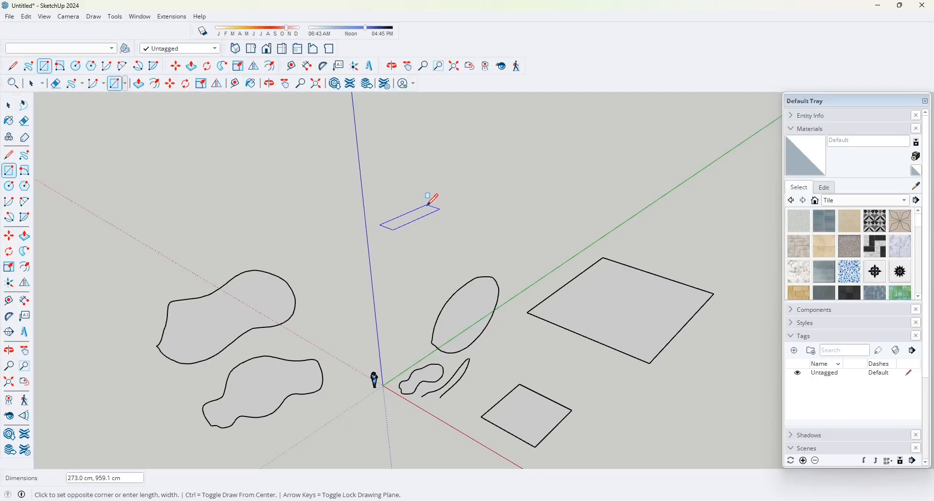
text(4,10)
key(Return)
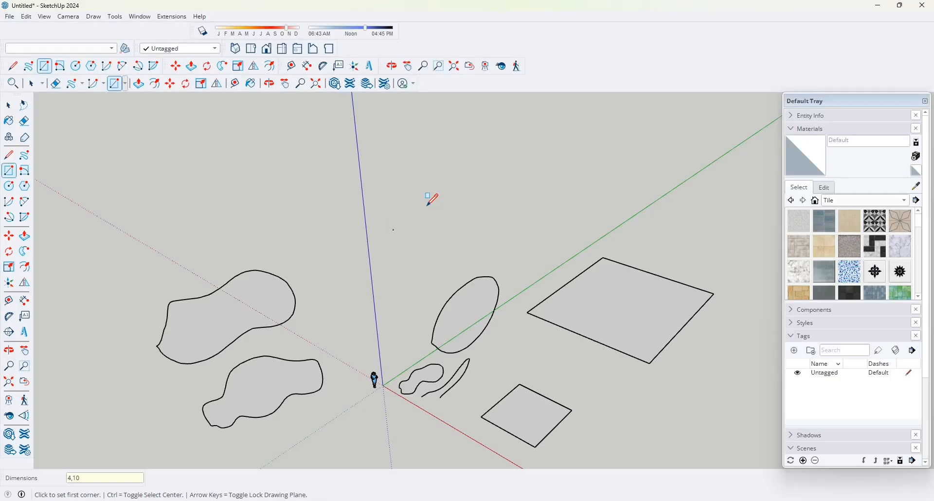
Examine the tiny 4 × 10 cm rectangle up close and compare its size with the other shapes
scroll(391, 231, up, 10)
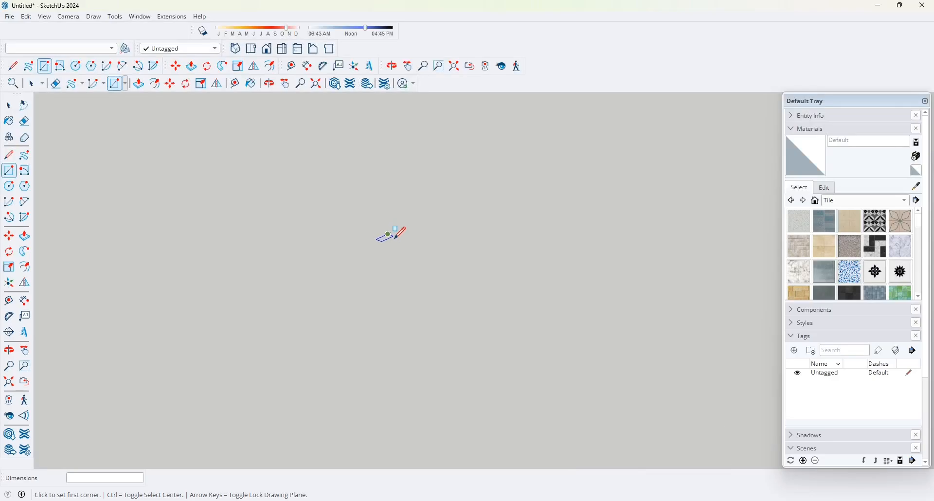
scroll(394, 238, up, 5)
scroll(394, 238, up, 7)
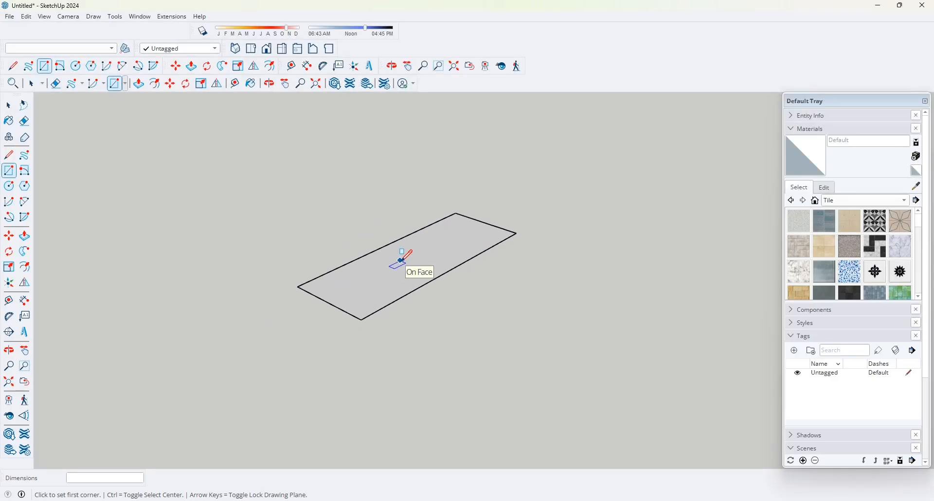
scroll(490, 298, down, 15)
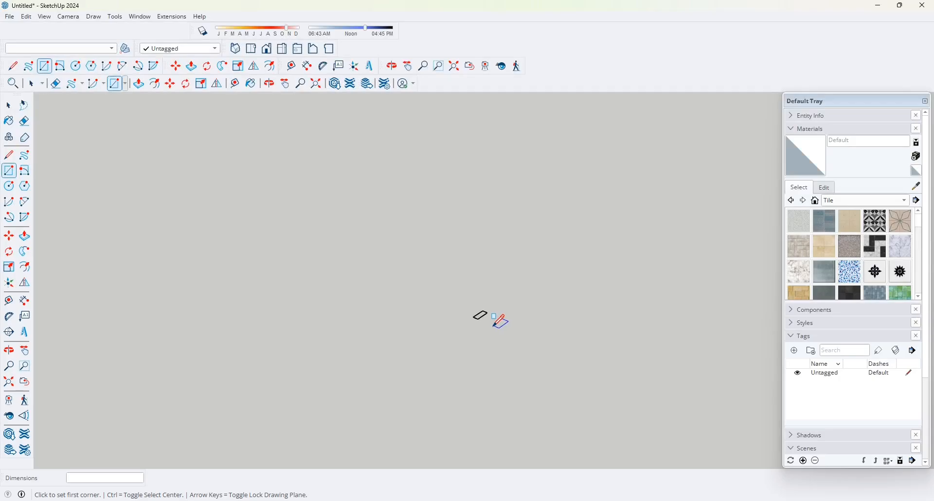
scroll(517, 351, down, 5)
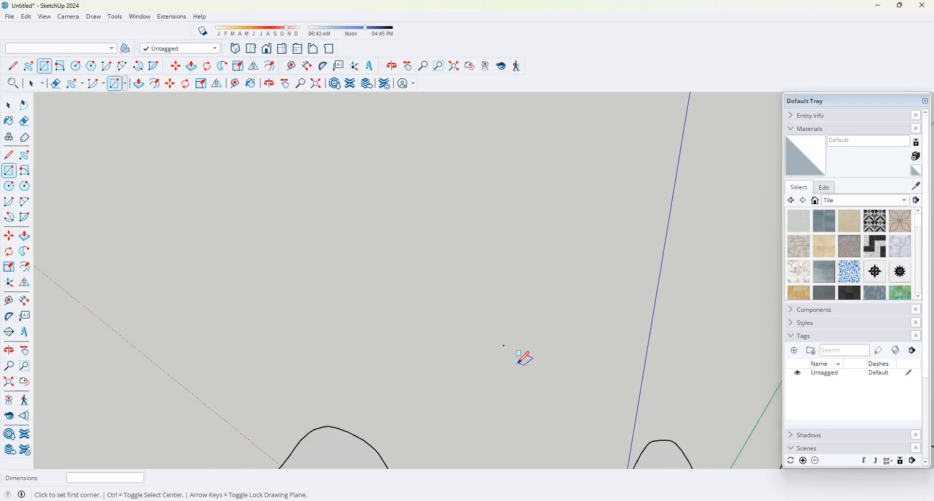
scroll(518, 352, down, 3)
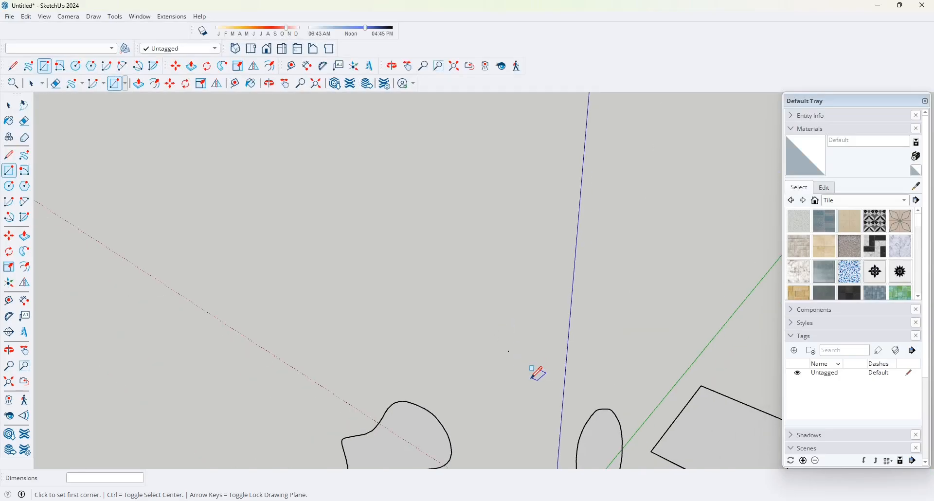
key(shift+z)
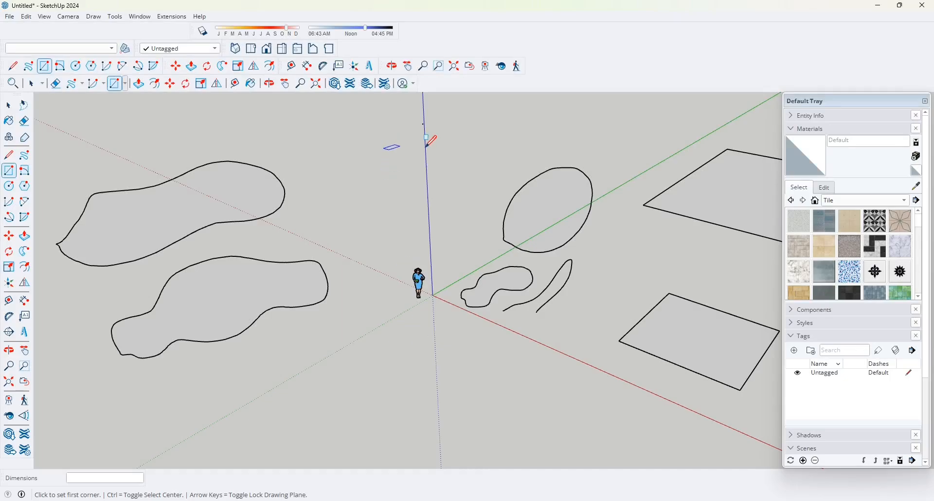
Draw a 400 × 300 cm rectangle on the ground behind the human figure, beside the blue axis
middle_drag(488, 141, 441, 182)
key(r)
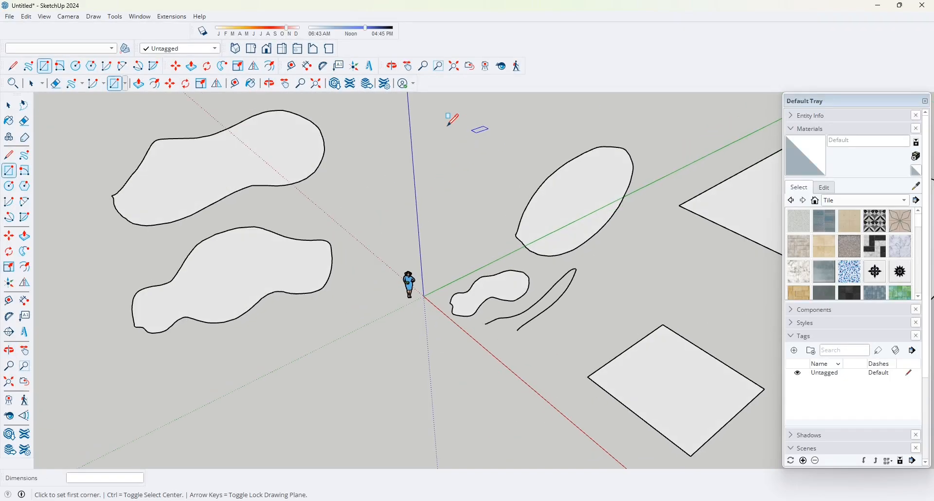
click(436, 153)
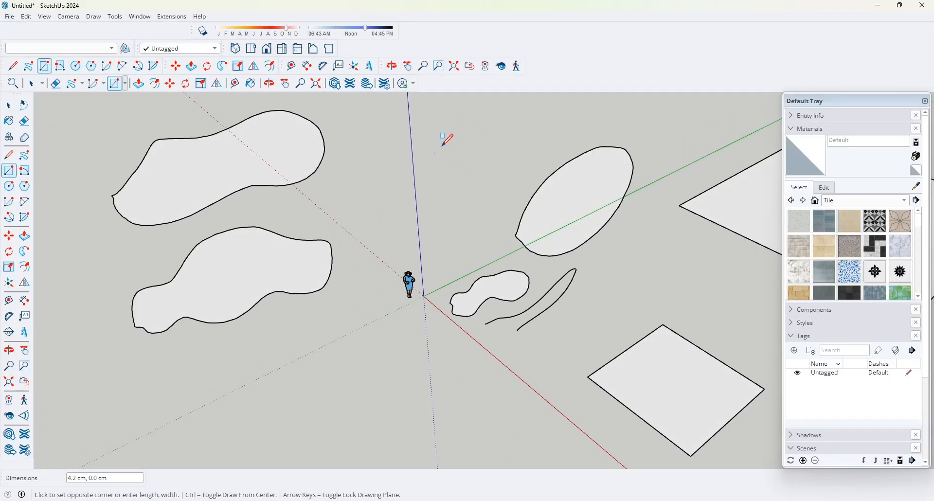
text(400,300)
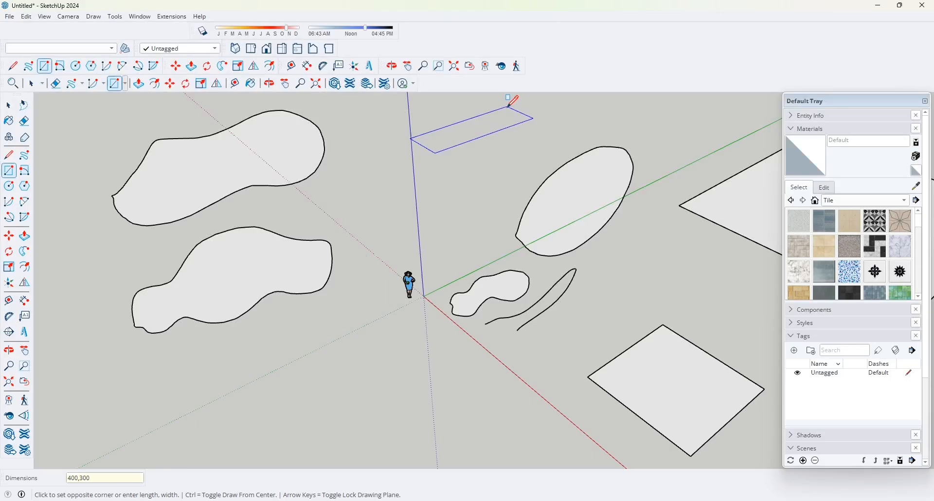
key(Return)
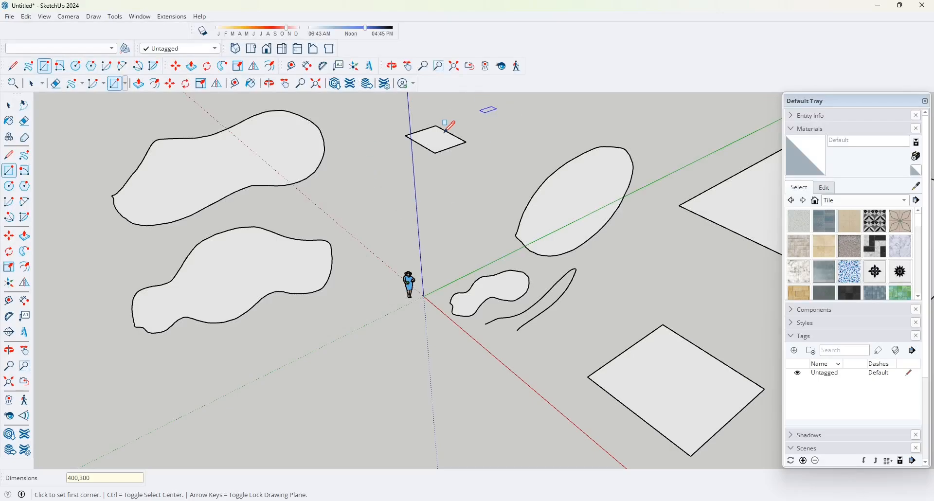
scroll(445, 136, up, 3)
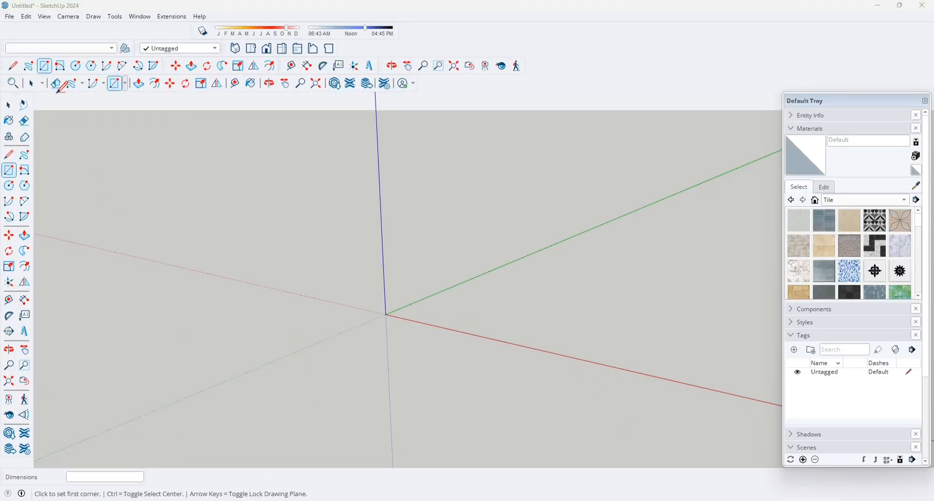
Draw a three-corner rotated rectangle about 15151 × 22853 cm flat on the ground between the red and green axes
click(61, 68)
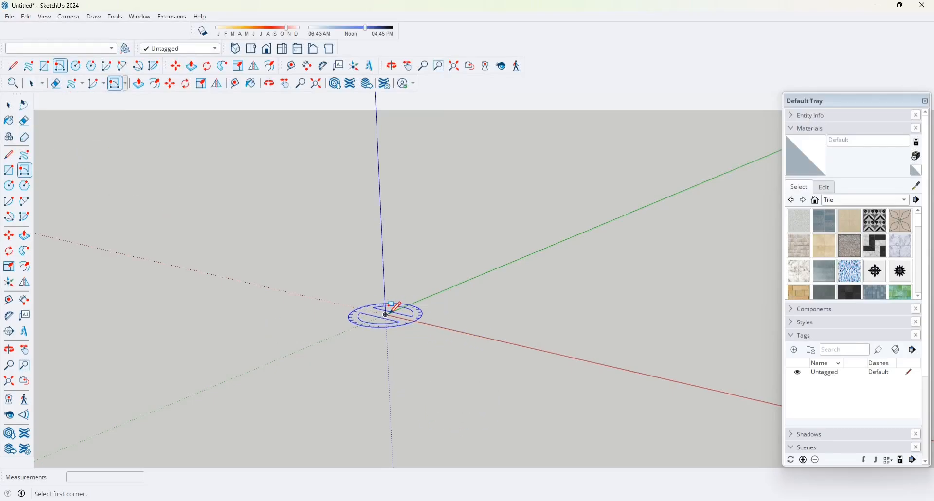
click(494, 296)
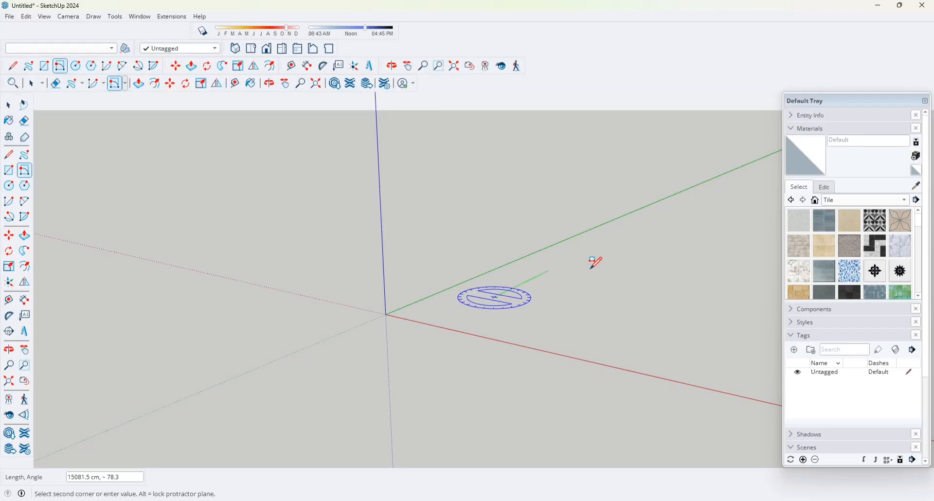
click(611, 330)
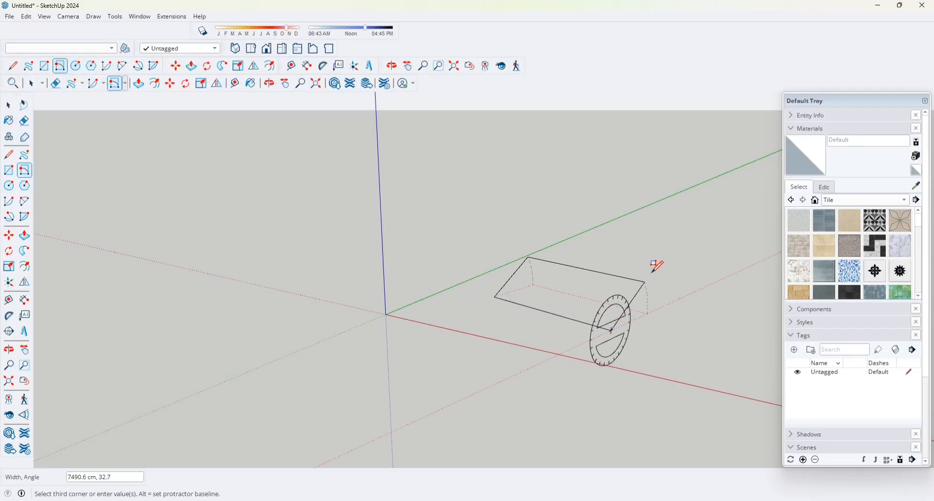
click(715, 282)
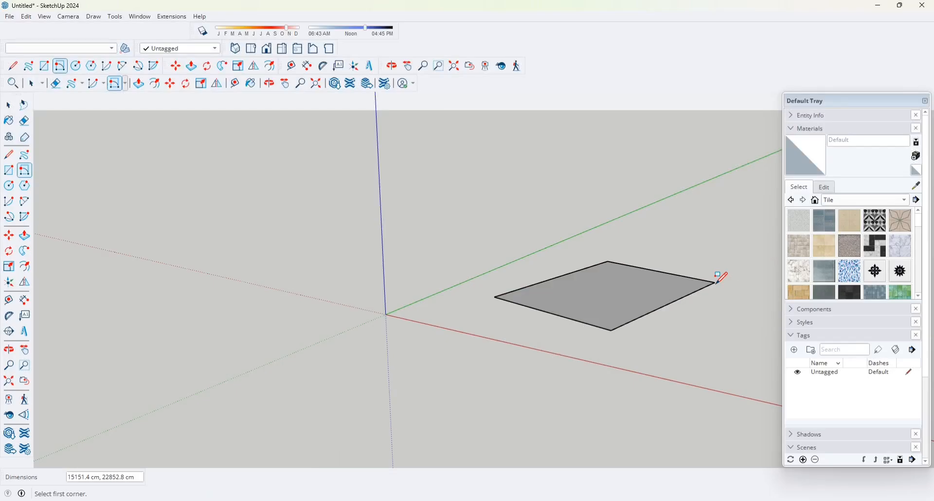
Draw a rotated rectangle with its base on the green axis, about 16200 cm wide and tilted up about 55.5°
click(432, 290)
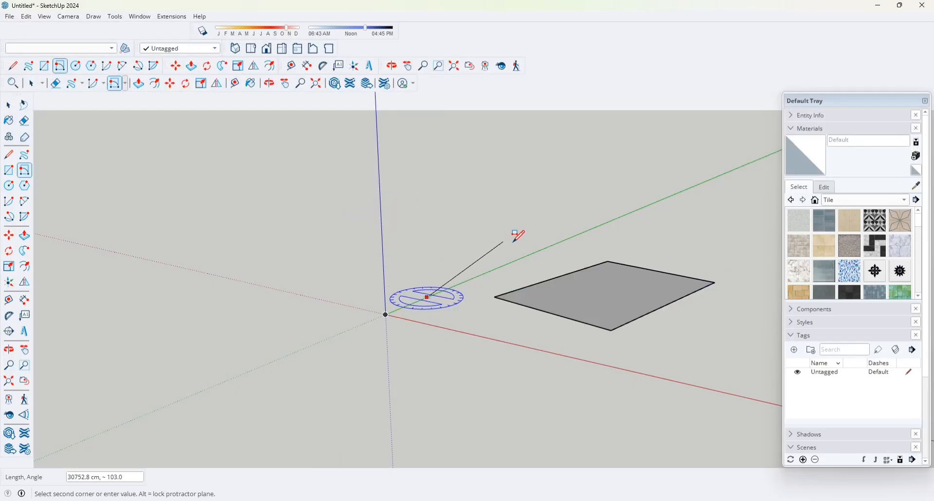
click(536, 251)
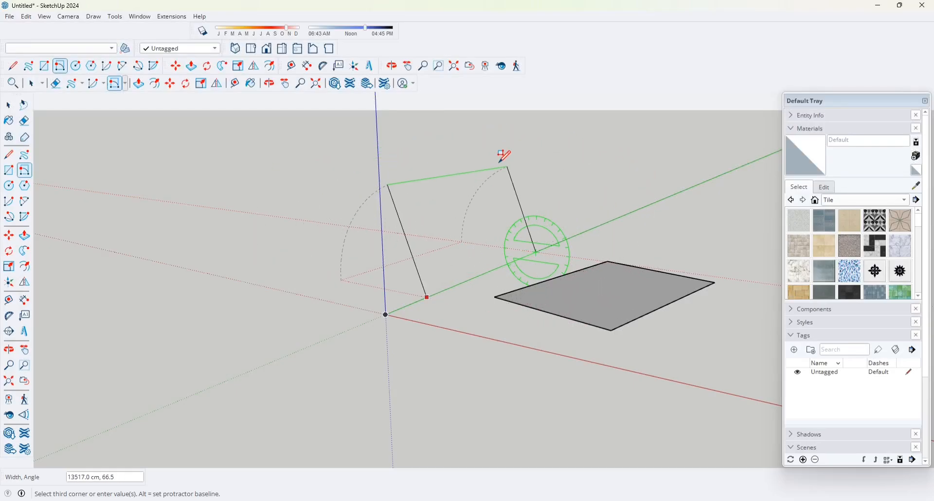
middle_drag(436, 161, 533, 184)
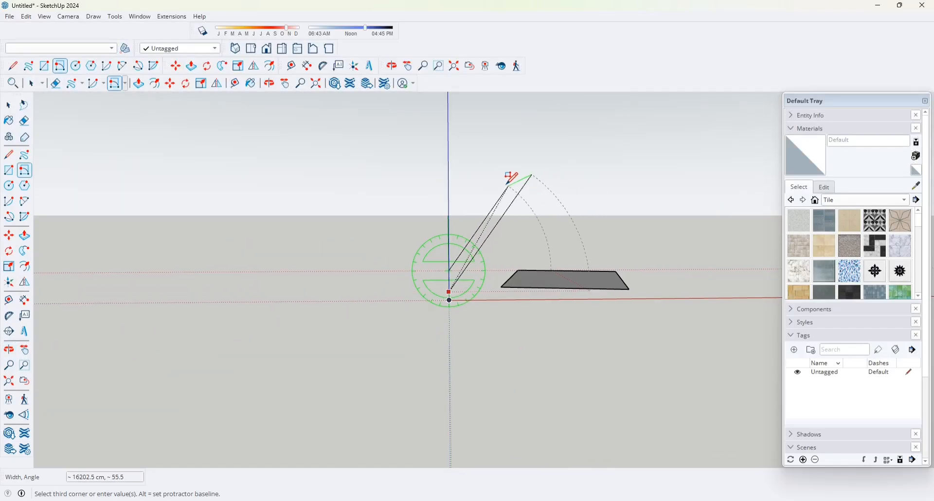
click(510, 180)
Draw a three-corner rotated rectangle about 11536 × 17376 cm behind the dotted red axis, its base parallel to that axis and tilted up
mouse_move(556, 275)
middle_down()
mouse_move(436, 285)
mouse_move(415, 324)
mouse_move(540, 338)
mouse_move(469, 349)
mouse_move(398, 380)
mouse_move(476, 373)
middle_up()
click(222, 287)
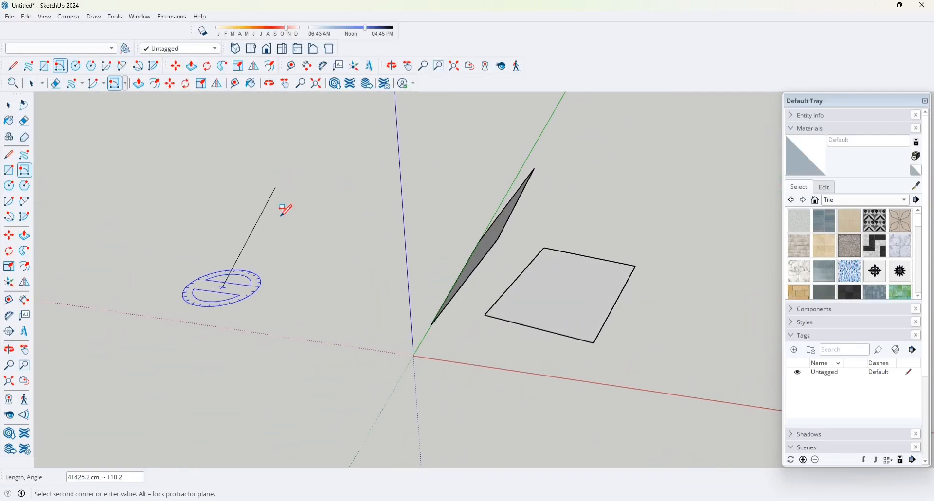
click(295, 296)
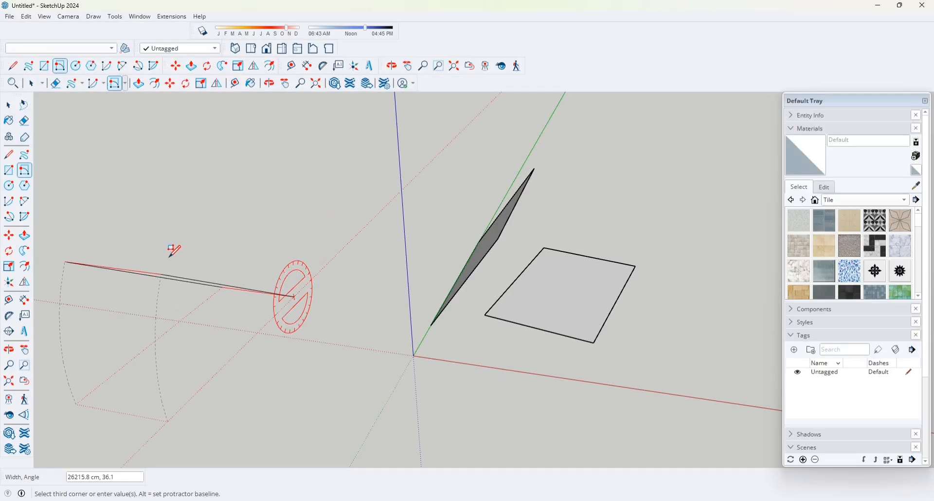
click(317, 173)
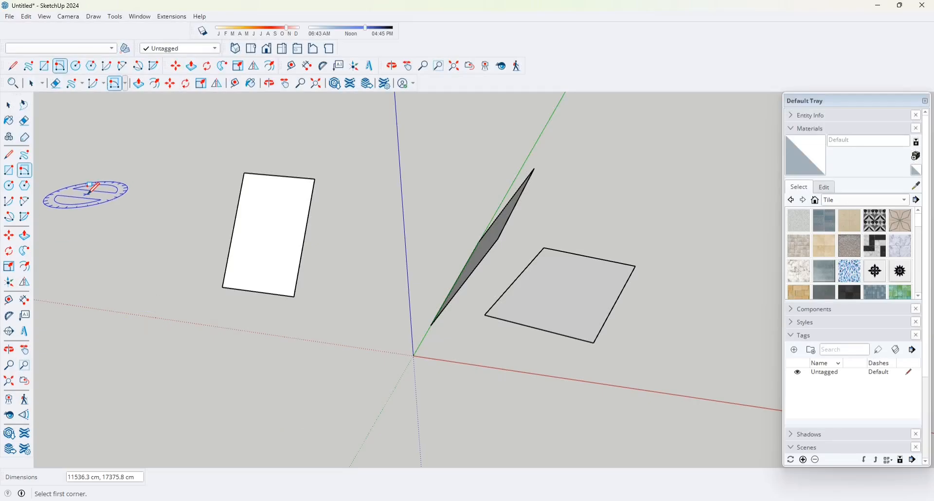
Draw another raised rotated rectangle with its base parallel to the red axis, farther out beyond the white tilted rectangle
click(88, 194)
click(159, 201)
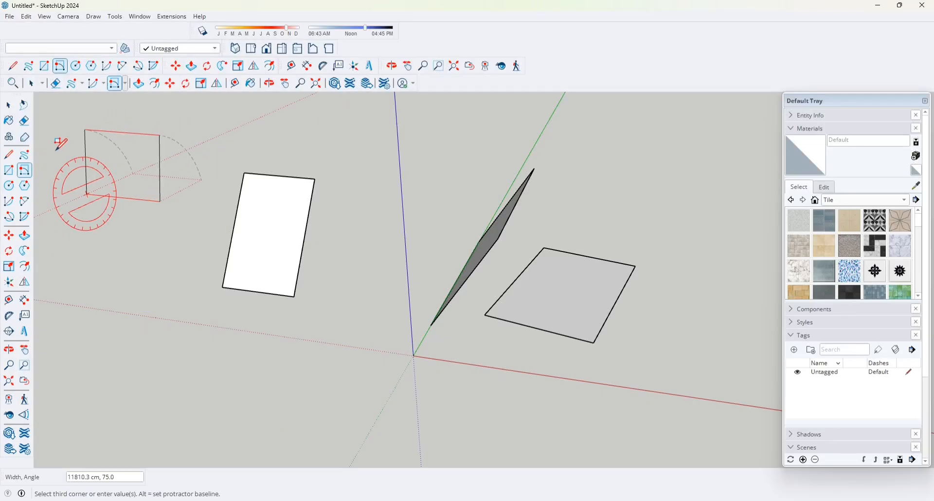
click(112, 148)
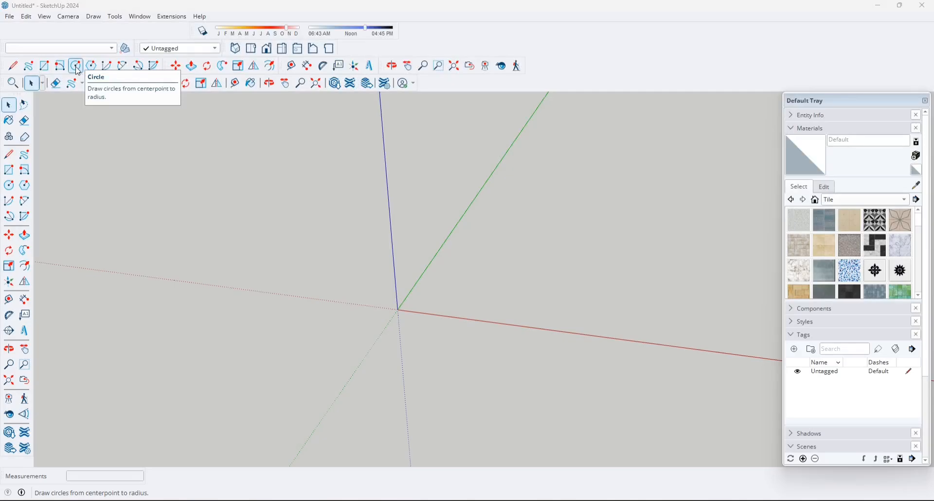
Draw two freehand circles on the ground between the red and green axes, the farther one with a radius of about 15988 cm
click(77, 68)
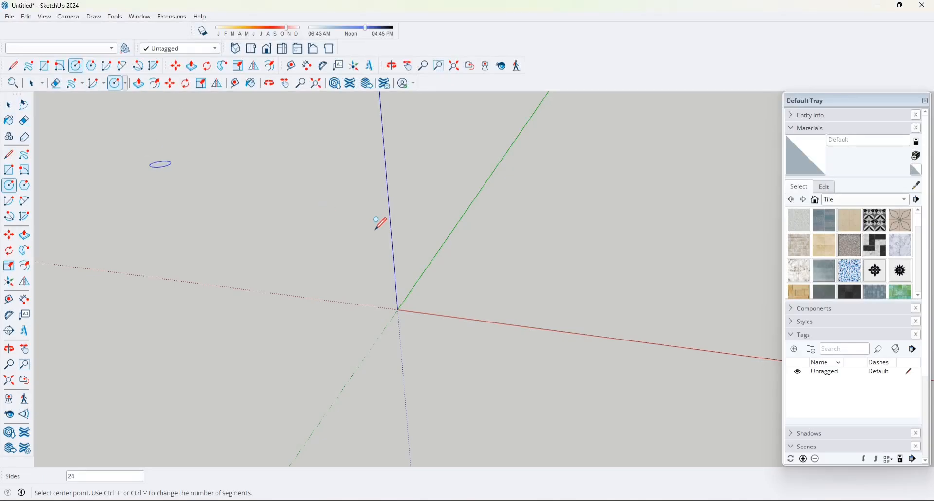
click(508, 267)
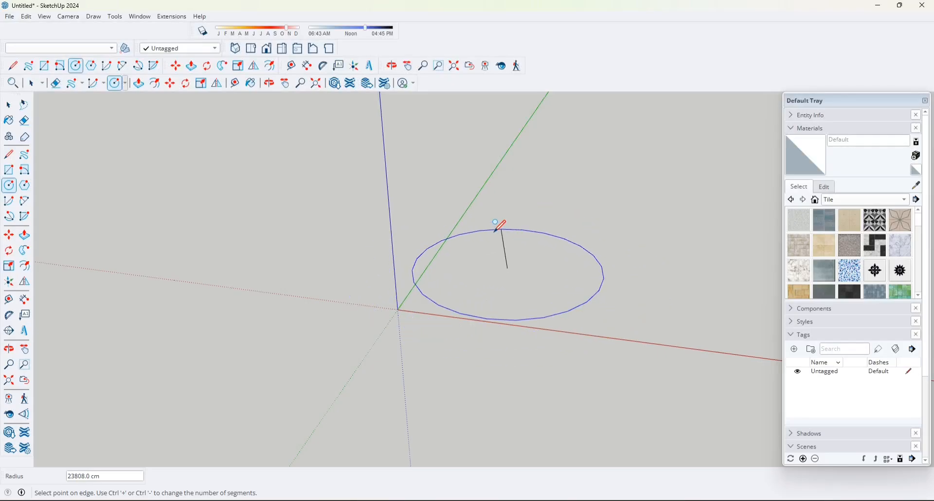
click(486, 248)
click(580, 208)
click(586, 225)
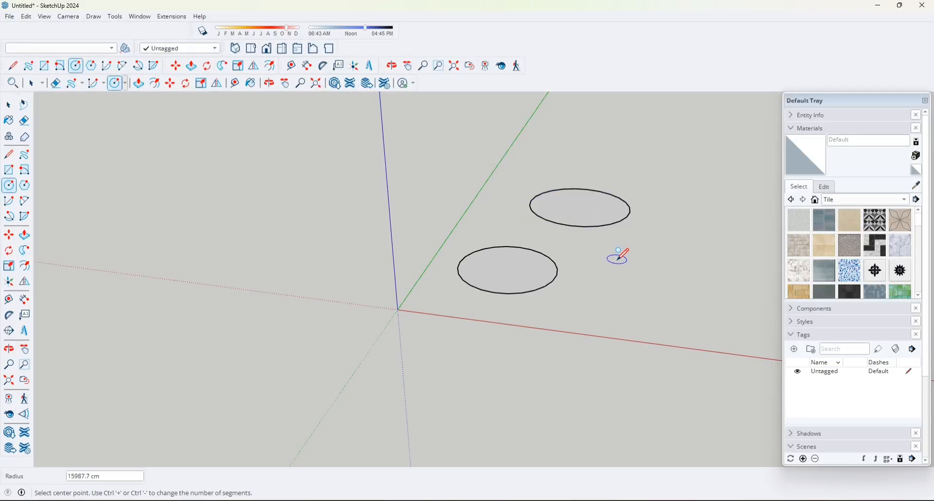
Draw a third circle beside the first two and a small circle centred on the origin
click(617, 260)
click(597, 280)
click(398, 308)
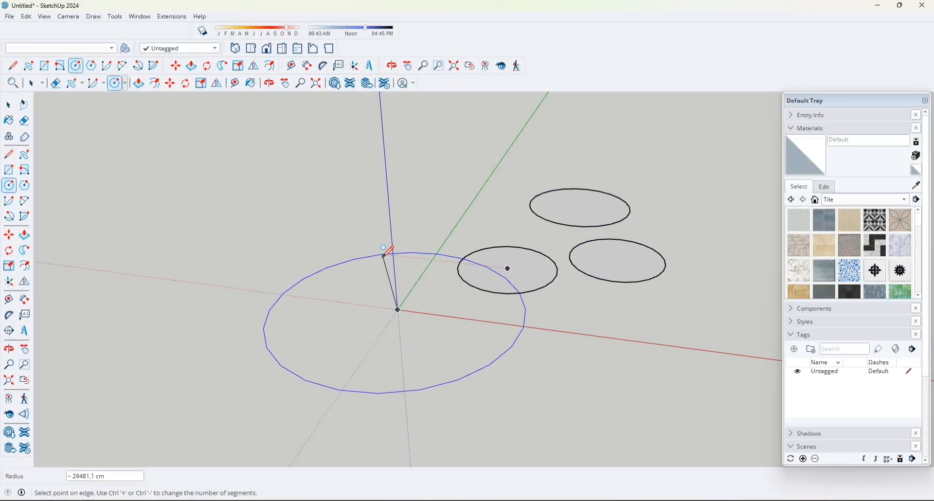
click(404, 303)
Draw two circles on the ground behind the dotted red axis, with radii of 10 cm and 100 cm
click(198, 206)
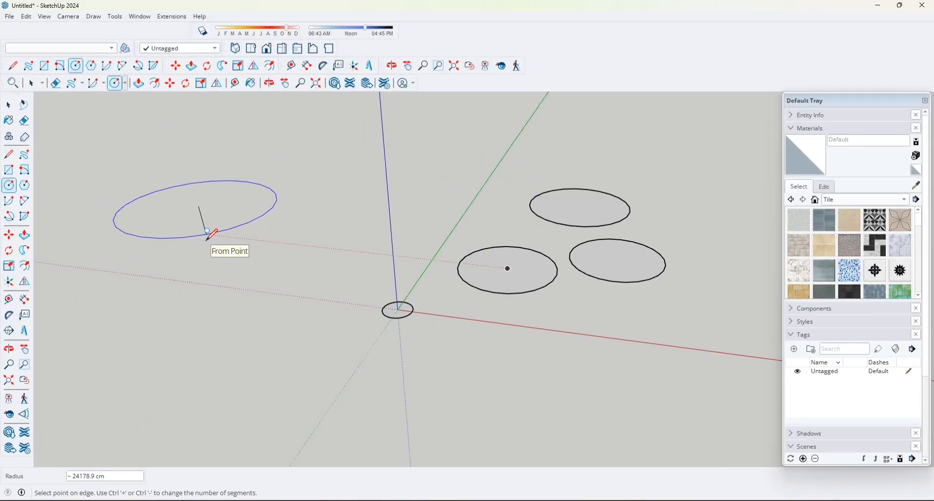
text(10)
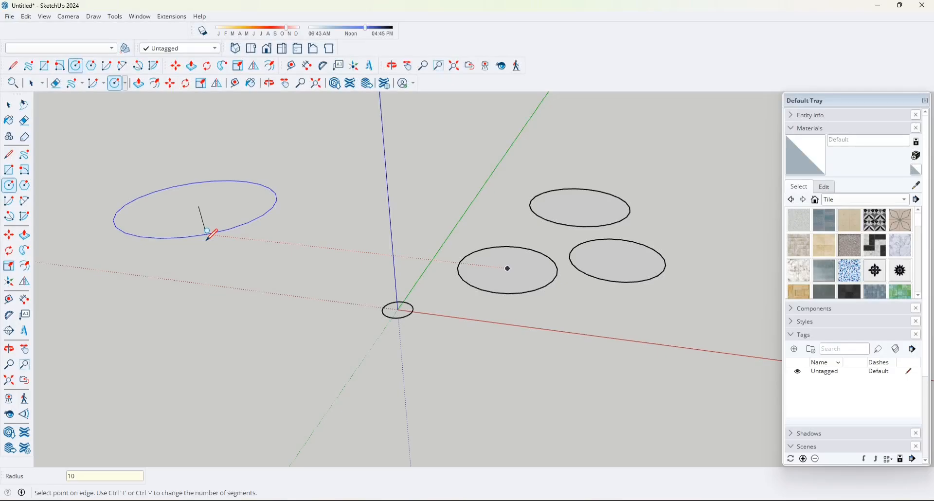
key(Return)
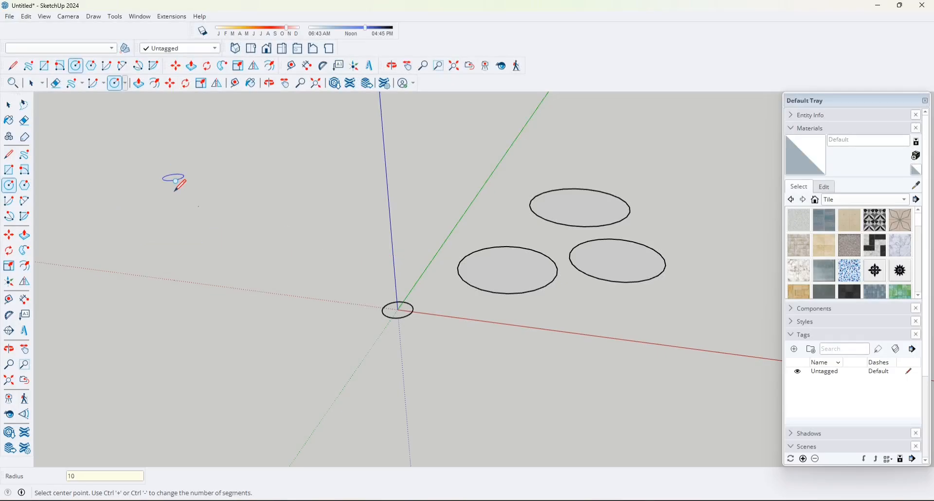
scroll(188, 188, up, 1)
click(133, 188)
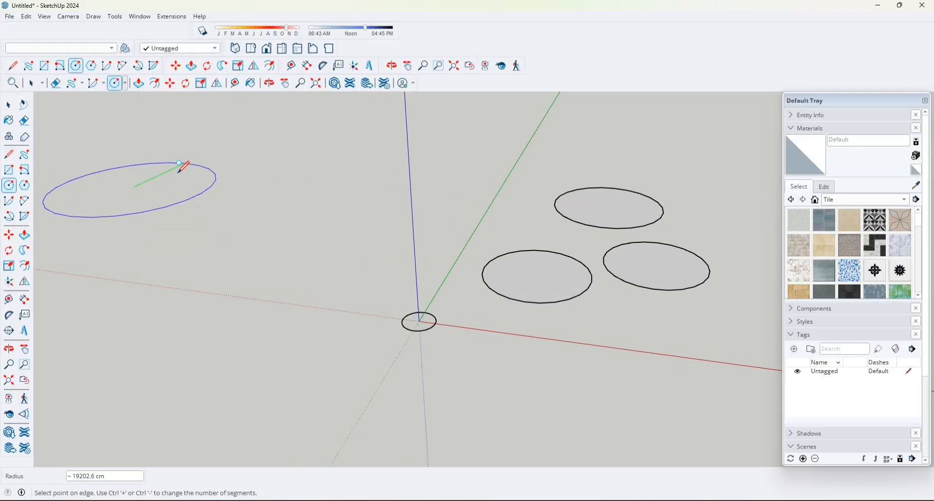
key(Escape)
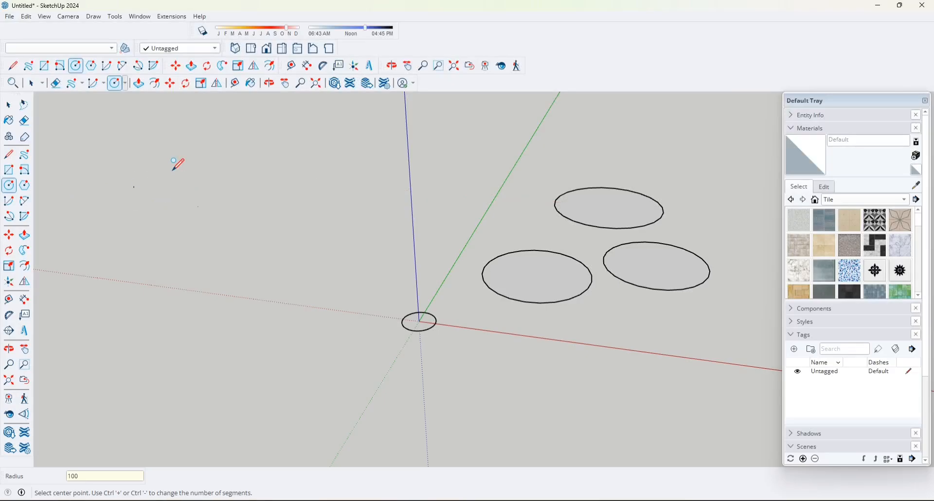
Draw a circle with a 1000 cm radius beside the two tiny circles and inspect it up close
middle_drag(145, 143, 298, 204)
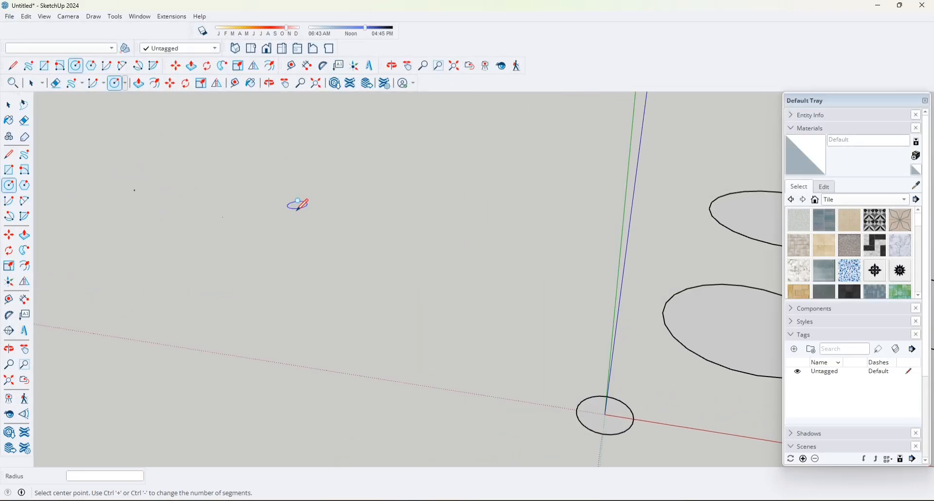
click(296, 210)
text(1000)
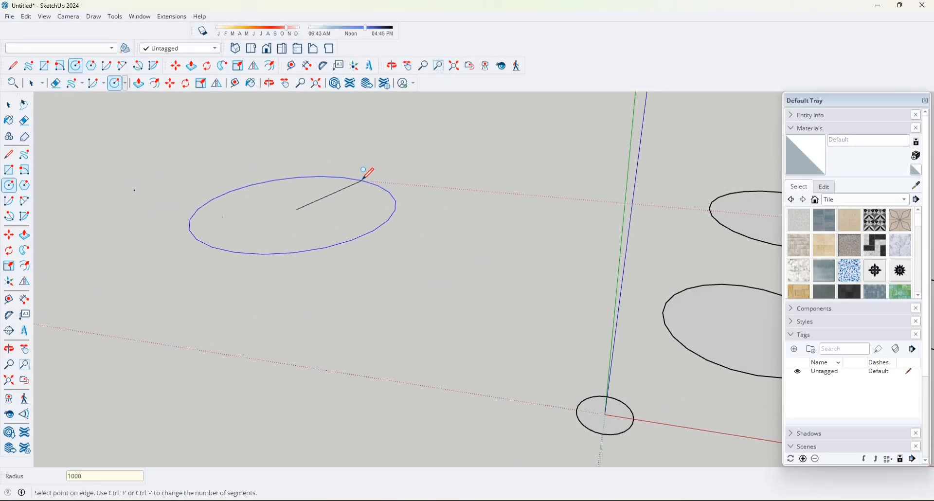
key(Return)
scroll(301, 201, up, 5)
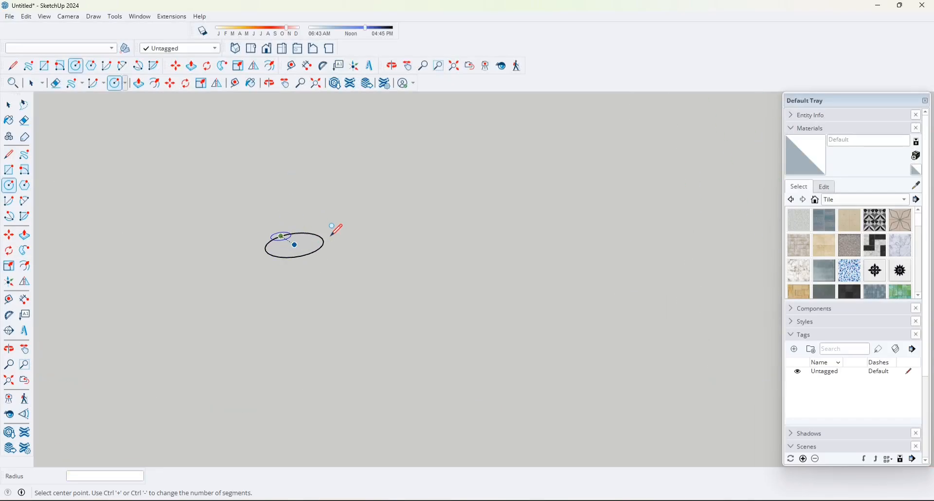
Draw a circle with a 10000 cm radius between the tiny circles and the dotted red axis
scroll(347, 282, down, 4)
scroll(380, 314, down, 4)
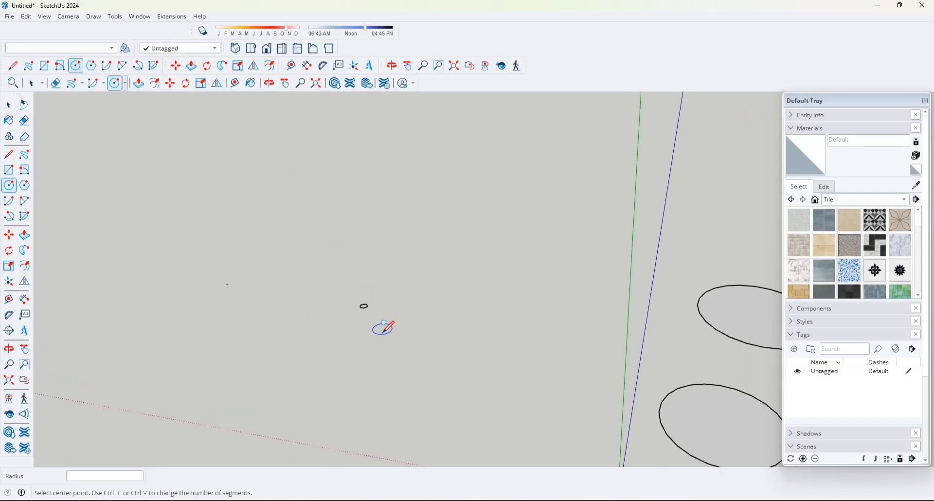
click(303, 374)
text(10000)
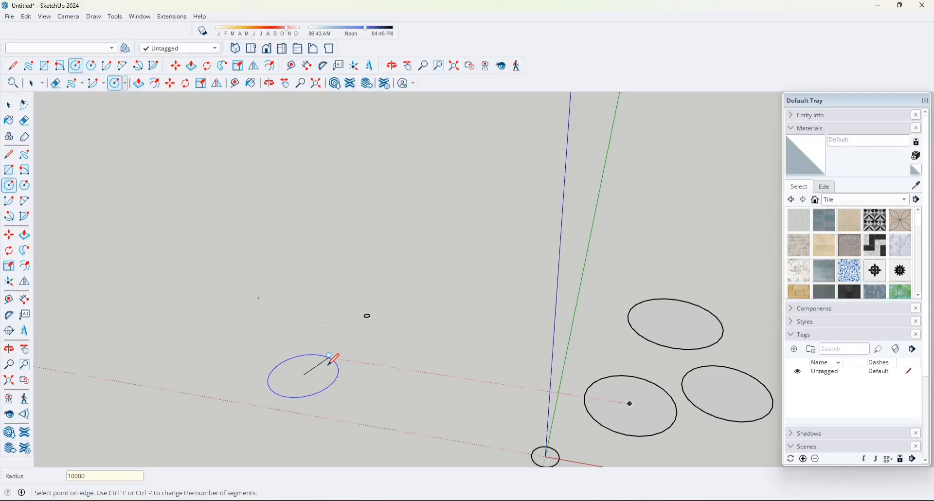
key(Return)
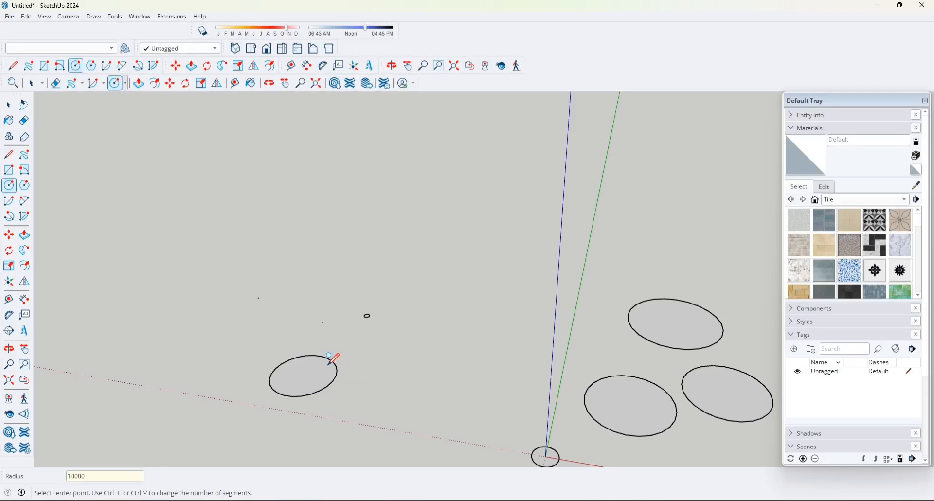
mouse_move(323, 394)
middle_down()
mouse_move(315, 398)
mouse_move(263, 351)
mouse_move(277, 363)
mouse_move(322, 339)
mouse_move(329, 383)
middle_up()
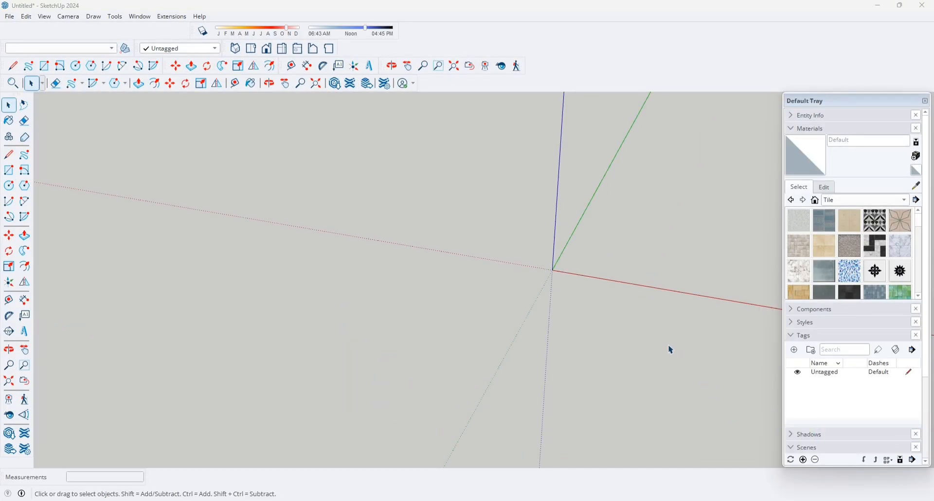
Draw a six-sided polygon with an inscribed radius of about 95029 cm on the ground in front of the dotted red axis
click(96, 70)
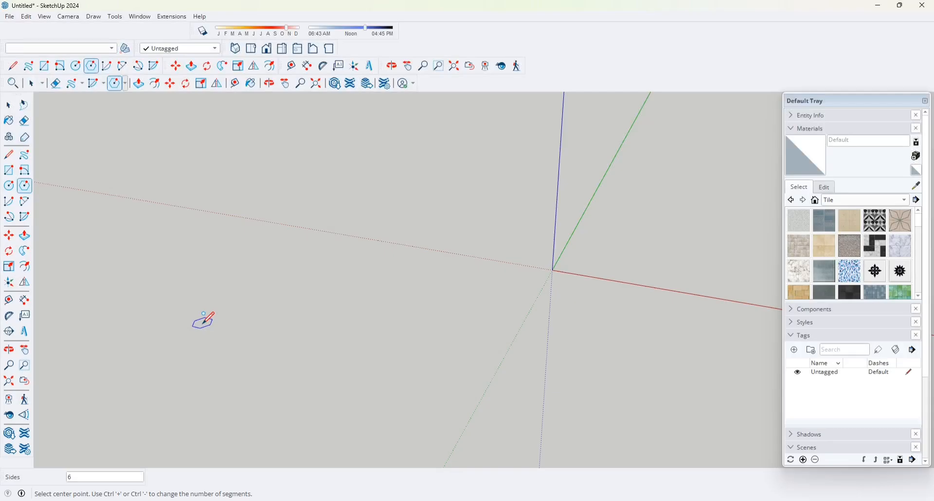
click(203, 322)
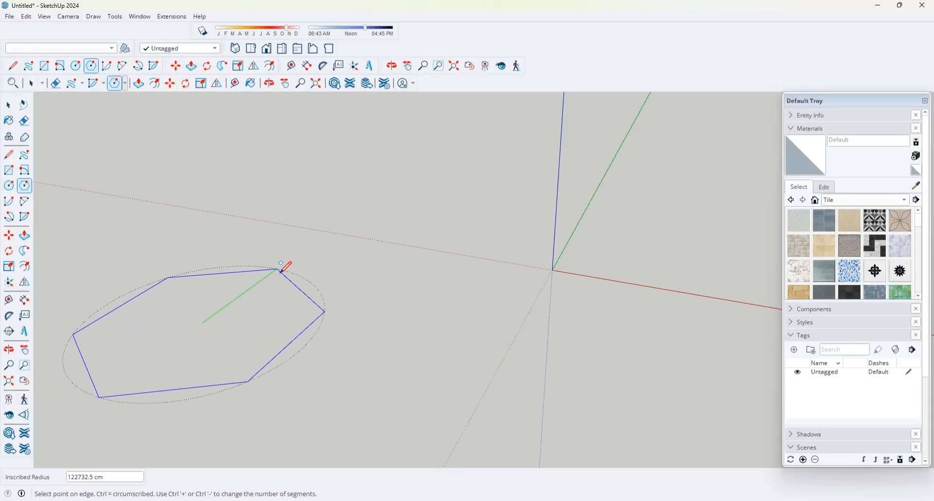
click(261, 279)
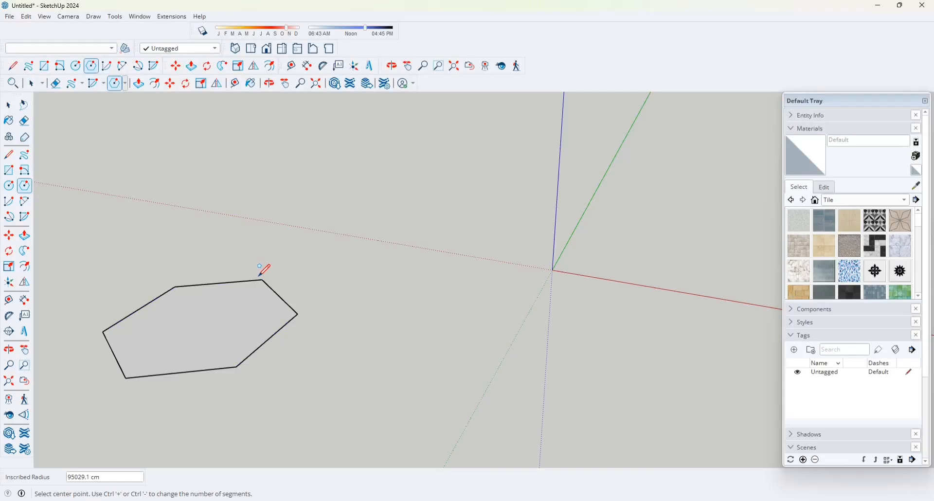
Draw a second, smaller six-sided polygon behind the dotted red axis, beyond the first polygon
click(305, 197)
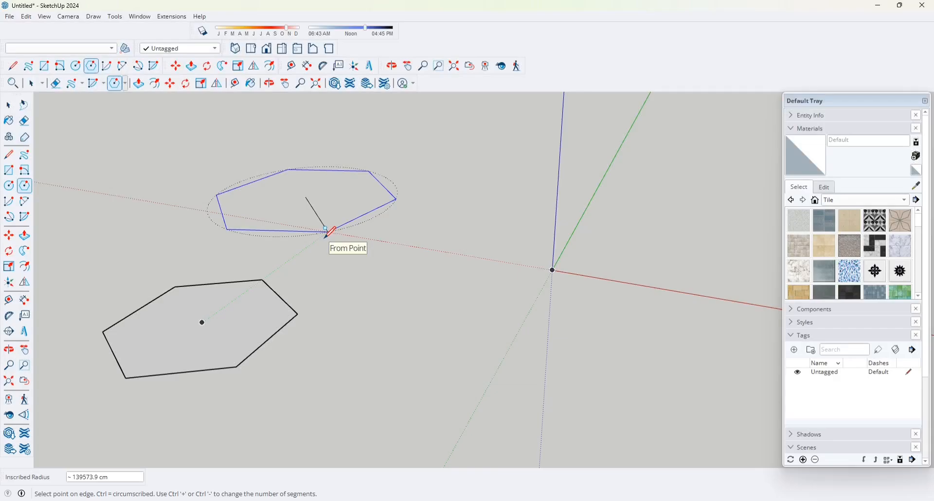
scroll(329, 193, up, 1)
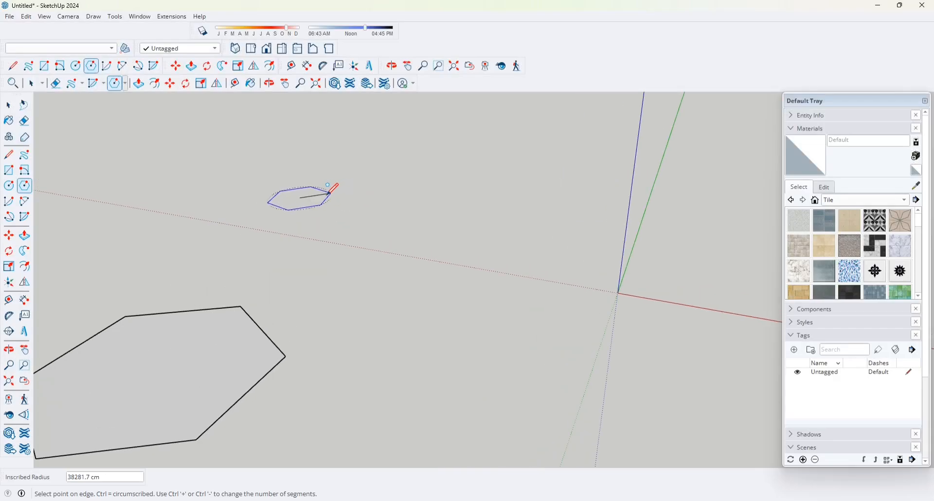
scroll(319, 210, up, 3)
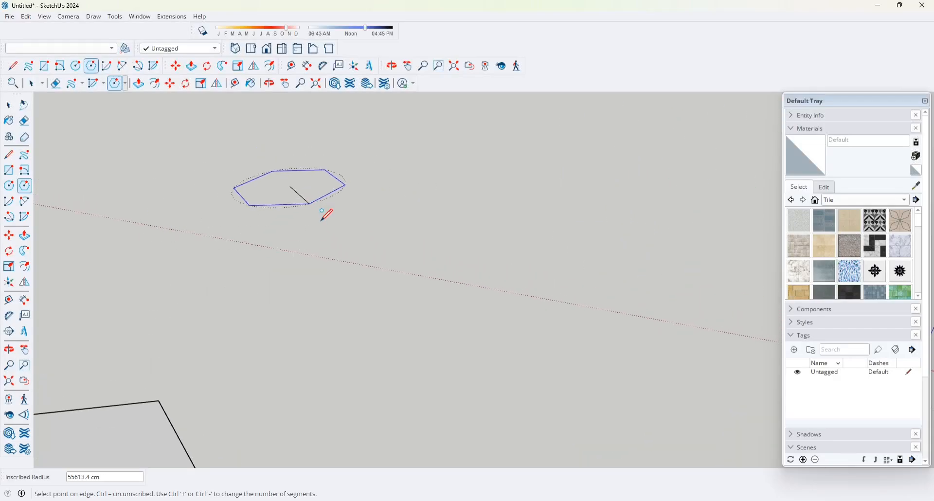
scroll(322, 221, up, 3)
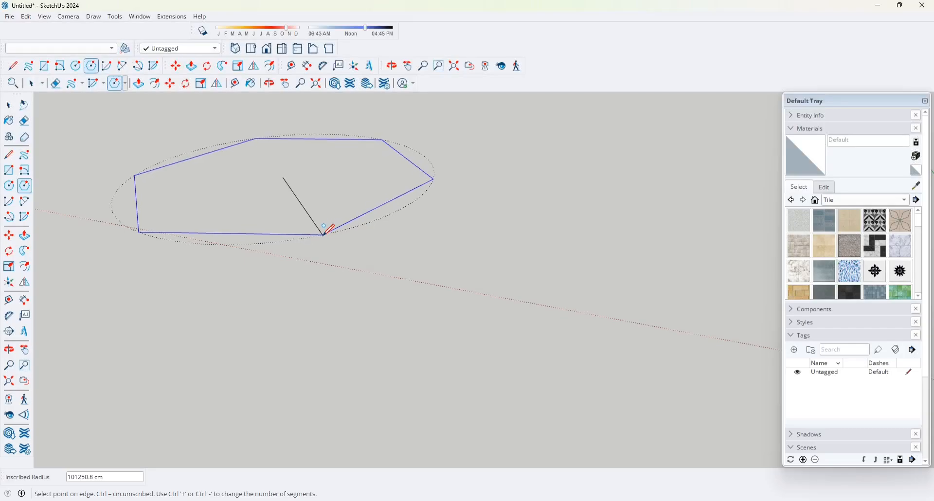
click(322, 224)
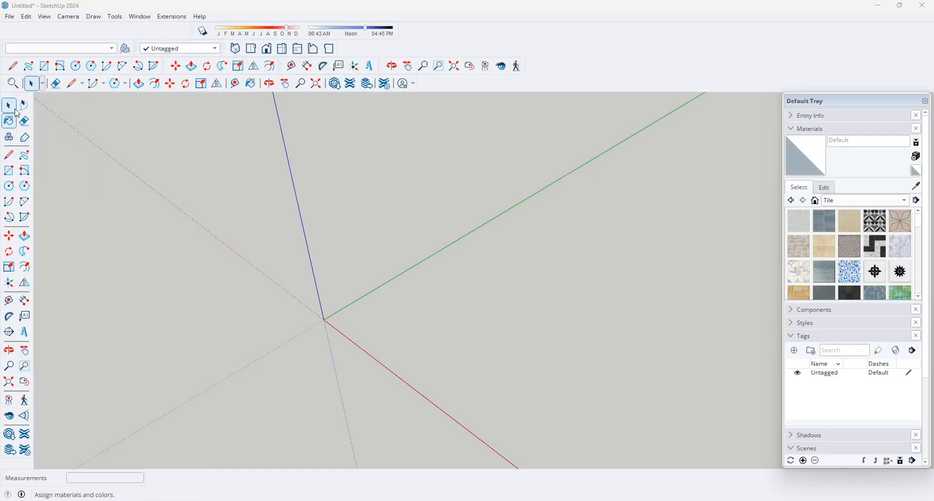
Draw a line about 38584 cm long parallel to the green axis and a second line angled from its far end
click(13, 66)
click(437, 309)
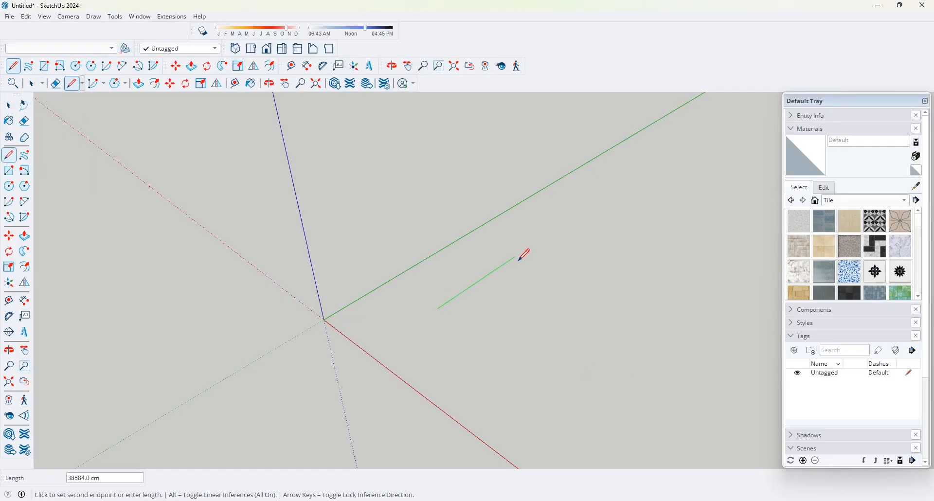
click(516, 257)
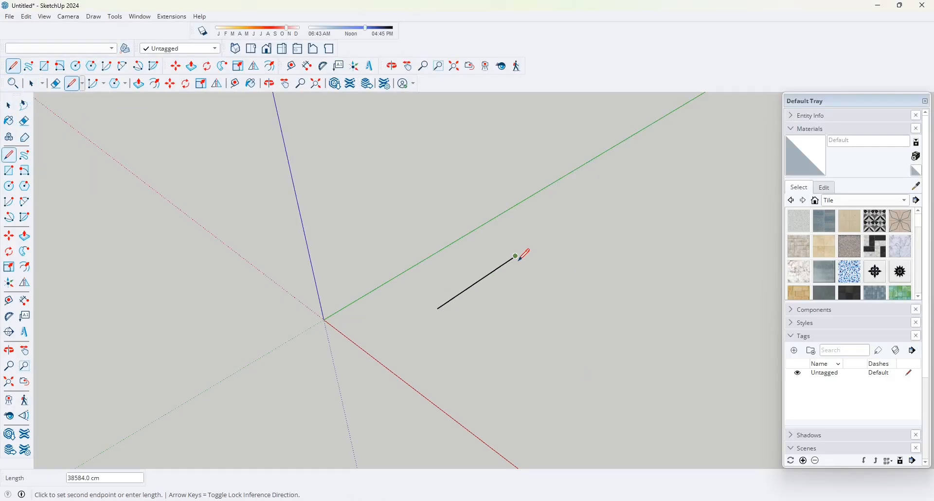
click(594, 297)
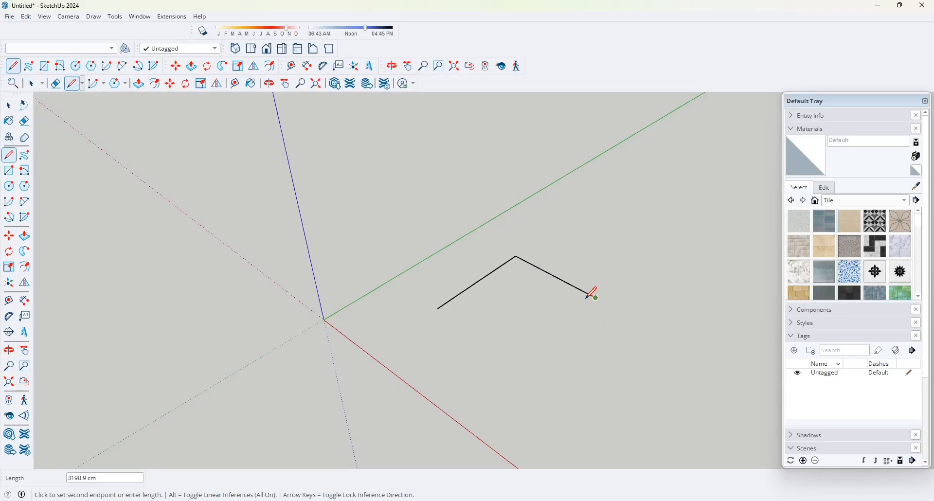
key(space)
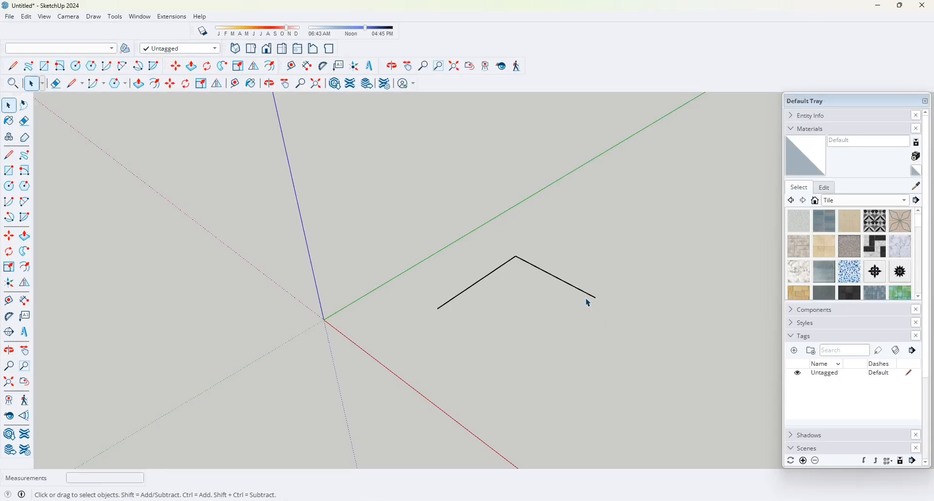
click(108, 69)
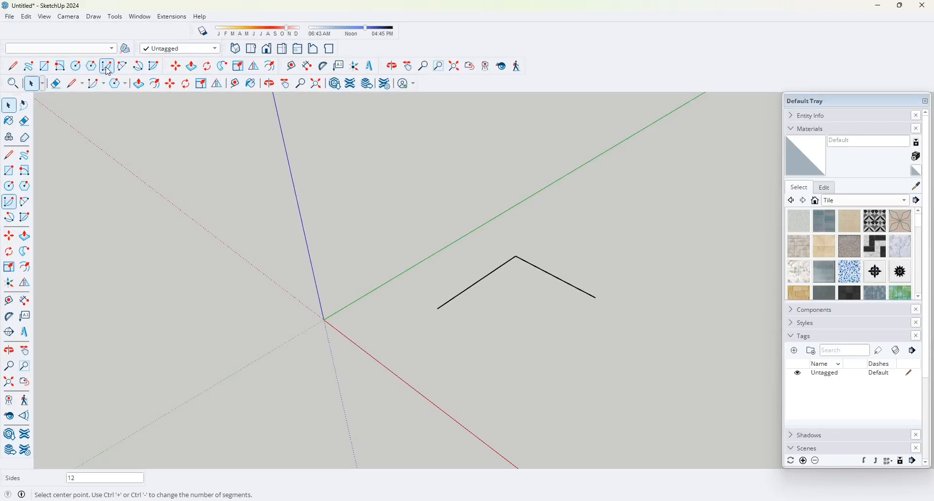
click(438, 309)
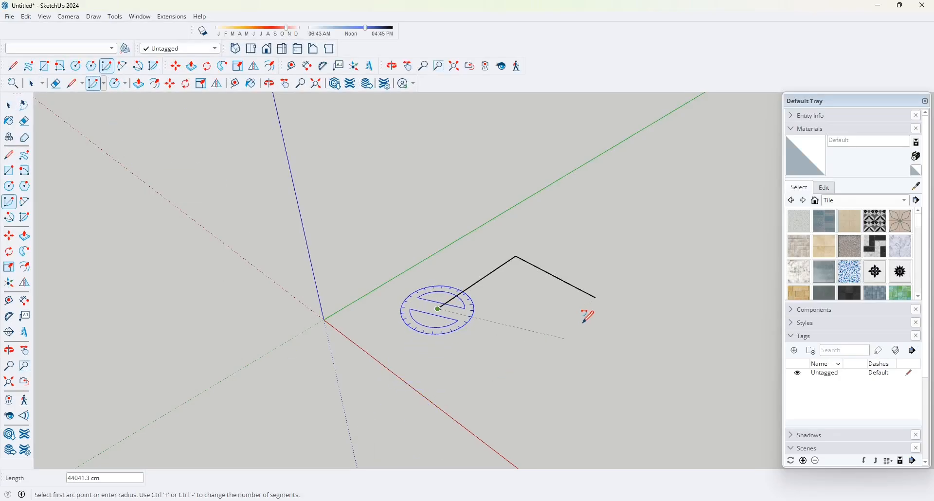
click(596, 297)
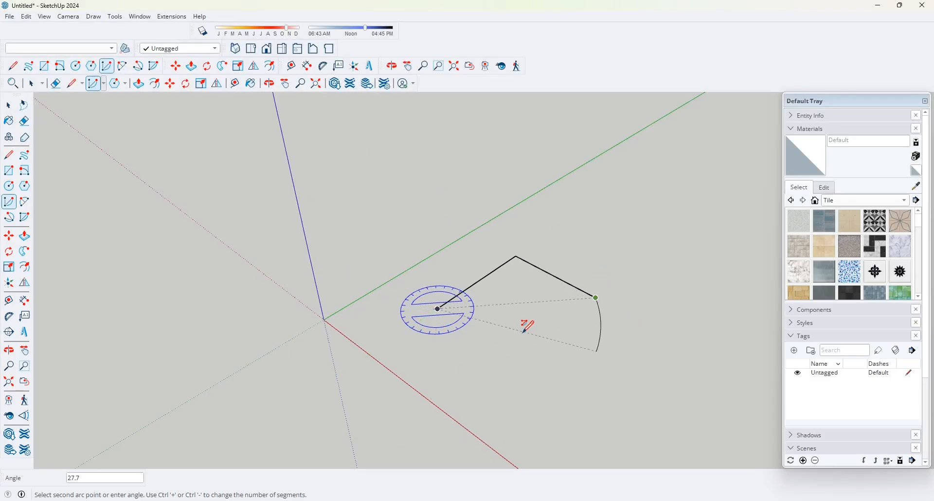
key(space)
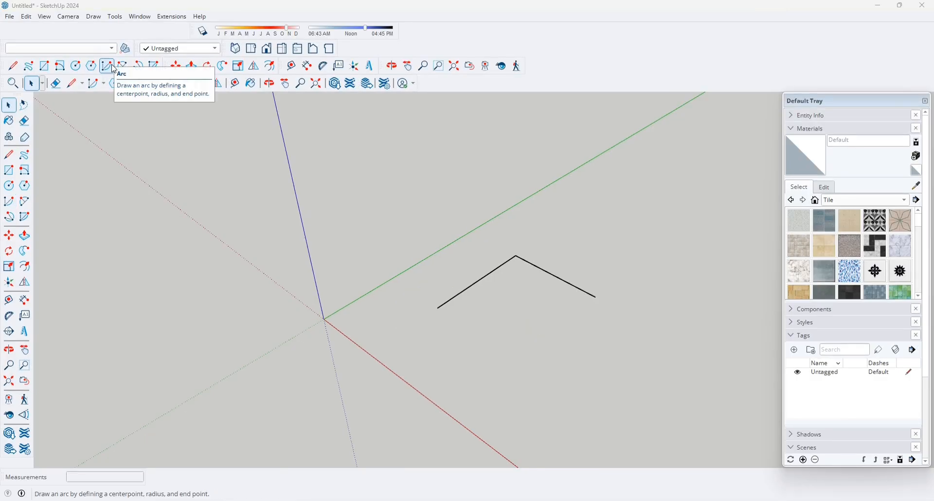
Draw a two-point arc between the free ends of the two lines, bulging outward by about 15547 cm
click(122, 67)
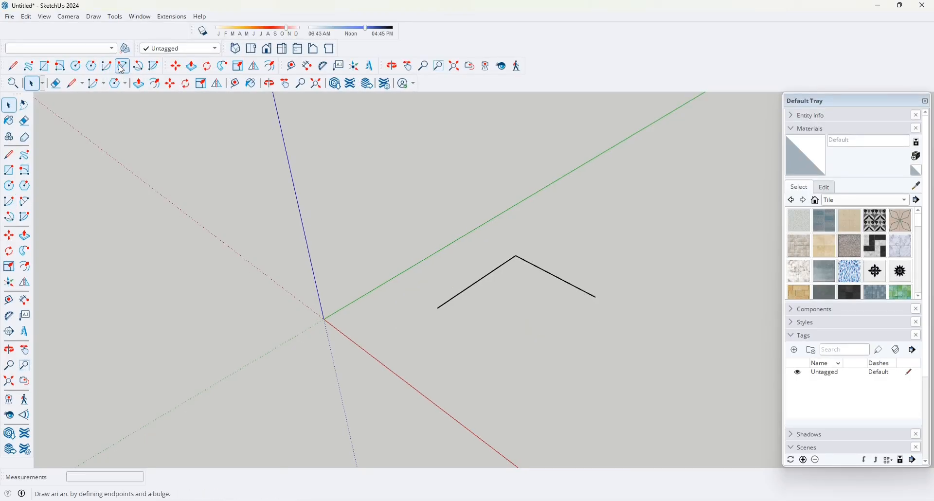
click(438, 307)
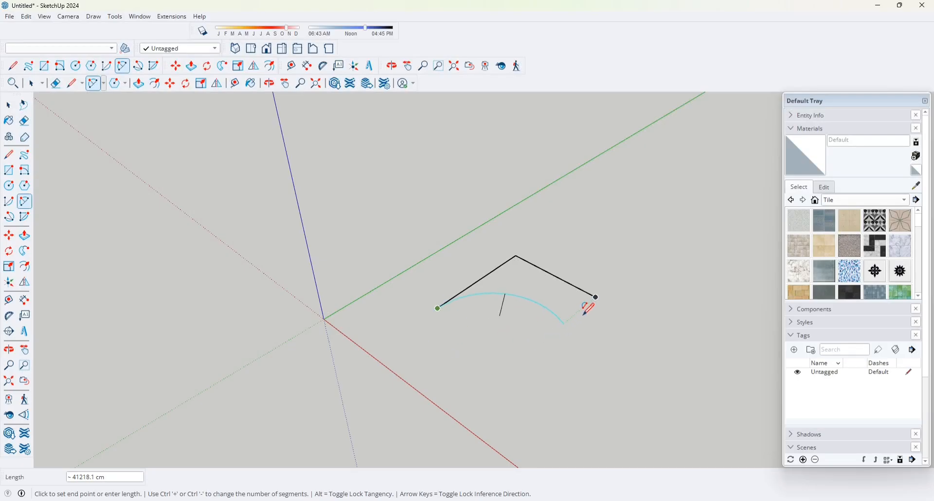
click(596, 297)
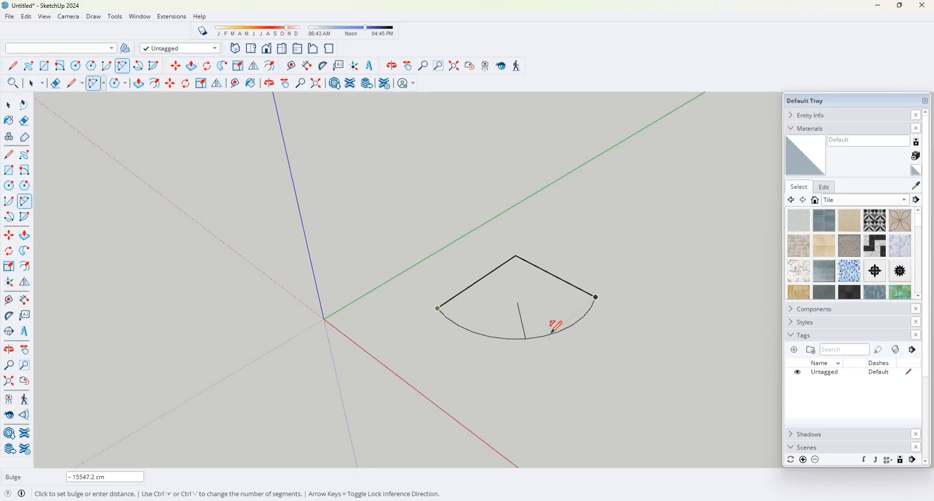
click(556, 336)
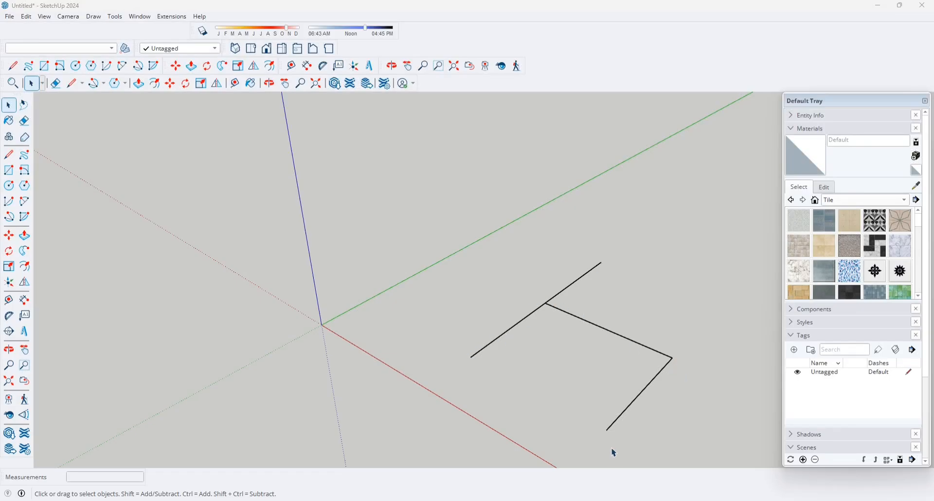
Draw a three-point arc from the near end of the long line, through the short line's free end, to the long line's far end
click(141, 68)
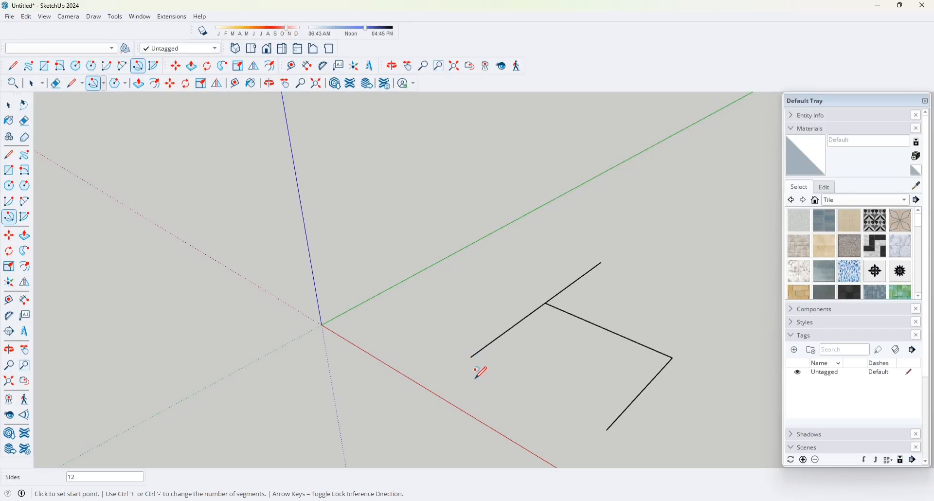
click(471, 358)
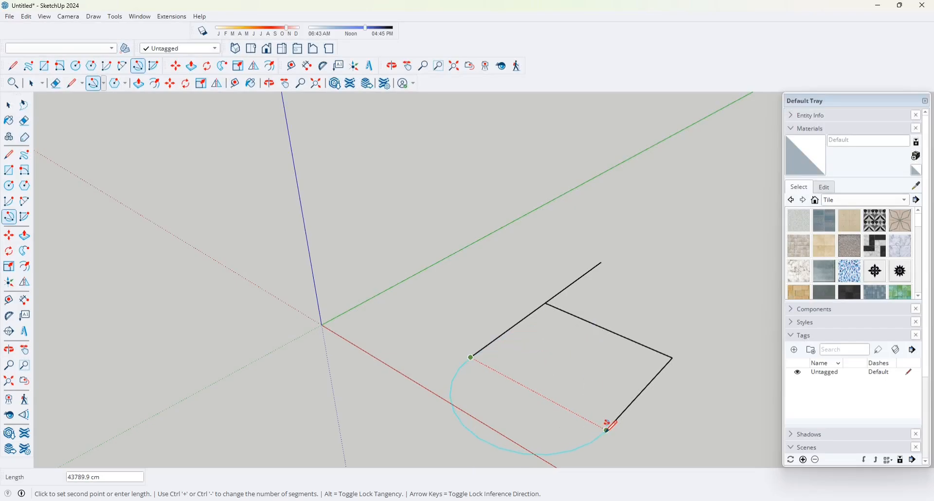
click(606, 430)
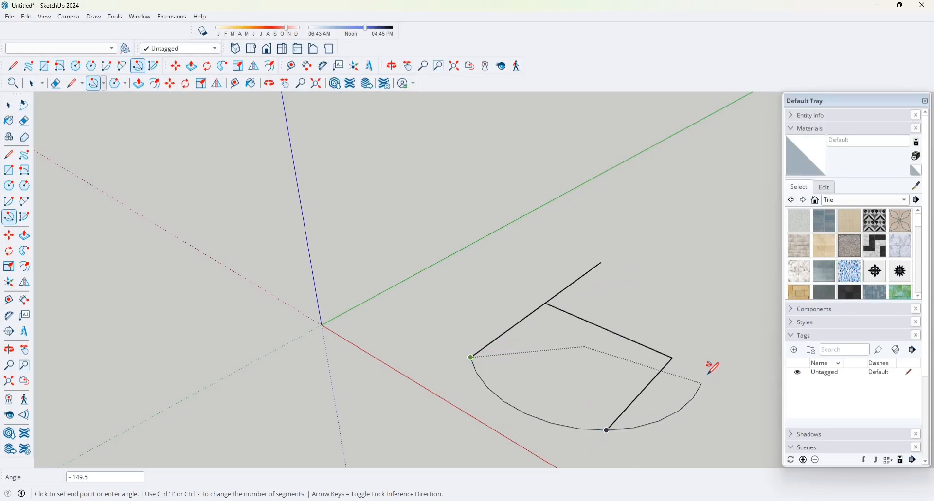
click(601, 262)
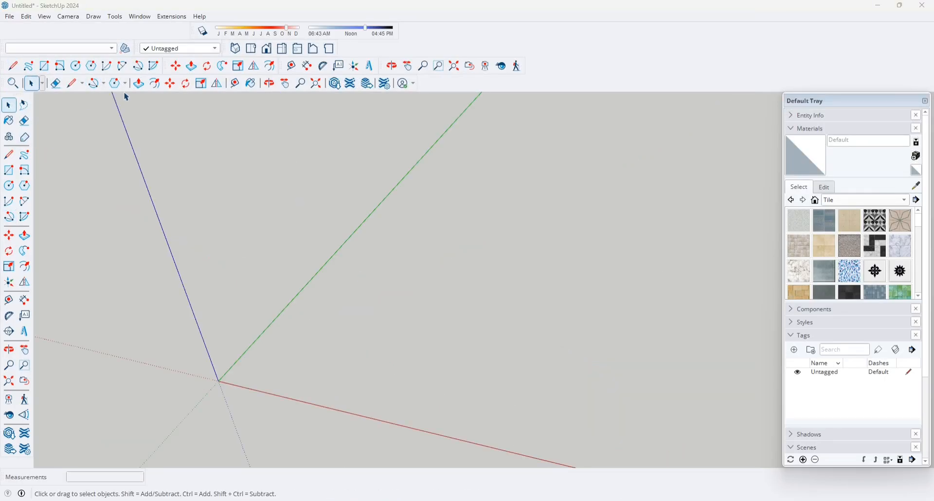
Draw a pie shape on the ground between the green and red axes, with its first radius parallel to the red axis
click(153, 69)
click(414, 328)
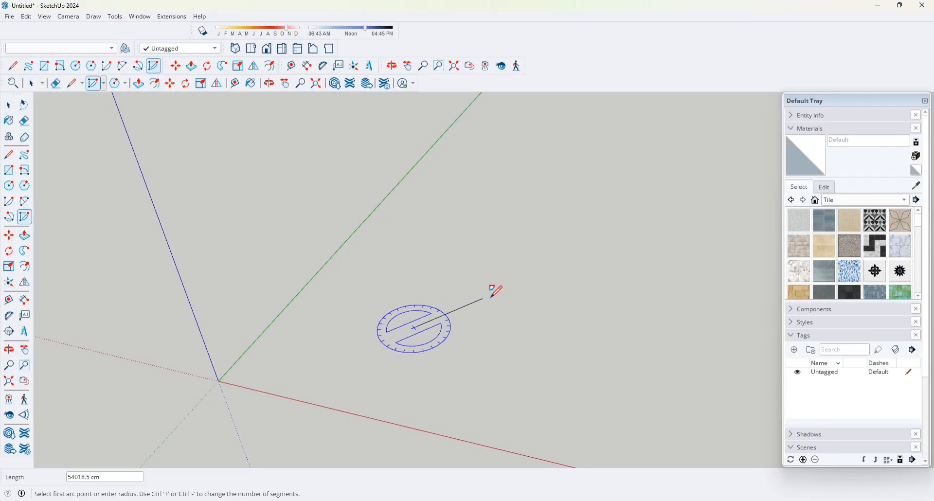
click(502, 345)
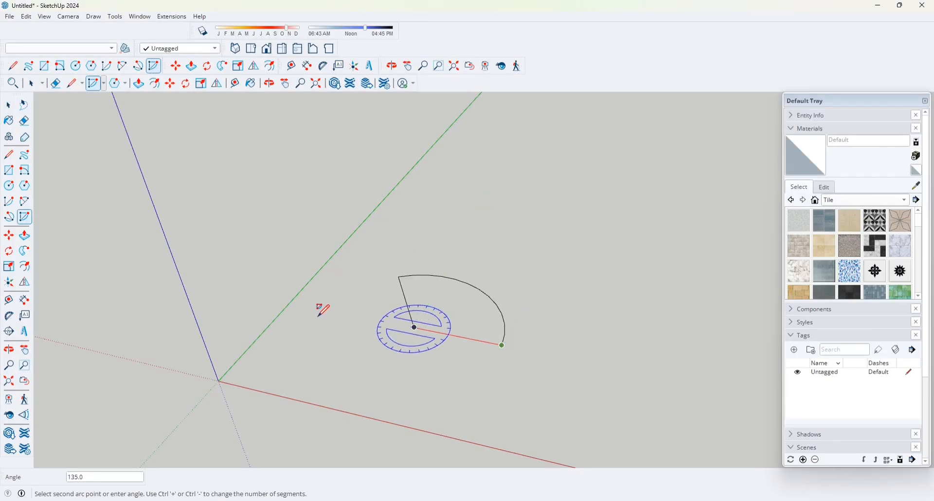
click(503, 339)
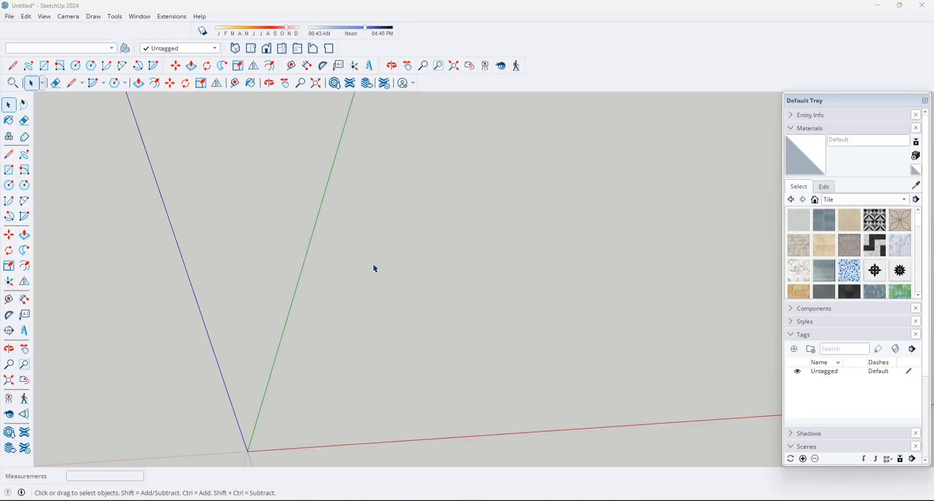
Draw a closed, irregular freehand shape on the ground between the green and red axes
click(28, 66)
drag(339, 290, 343, 255)
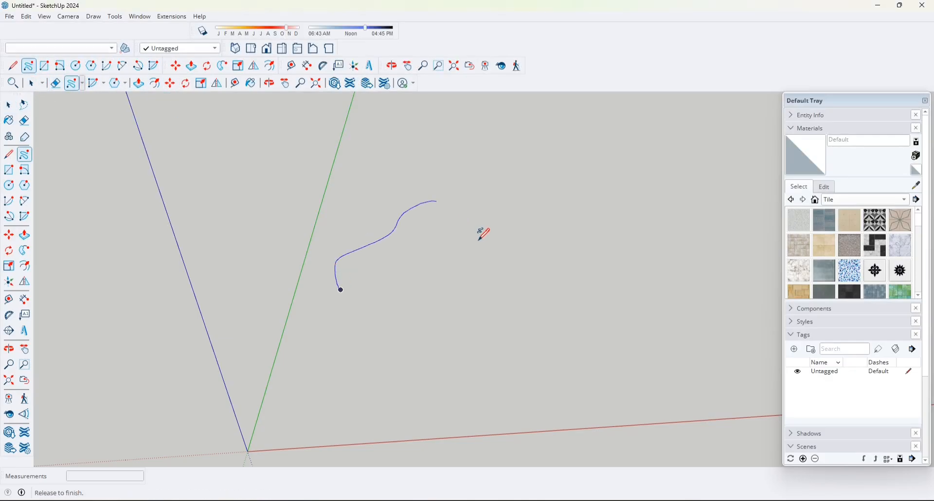
mouse_move(478, 240)
mouse_down()
mouse_move(443, 348)
mouse_move(342, 290)
mouse_up()
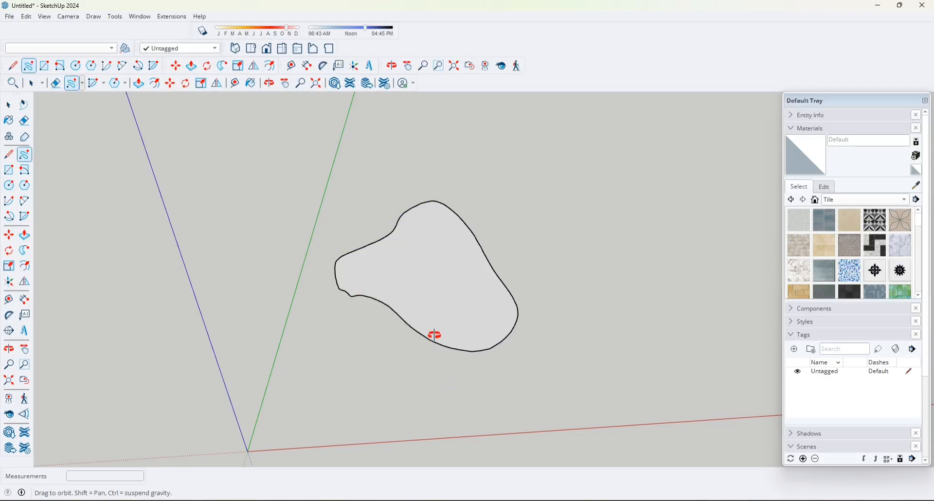
Draw a rectangle of about 75962 by 113774 cm on the ground beyond the freehand shape
middle_drag(433, 334, 367, 270)
click(45, 65)
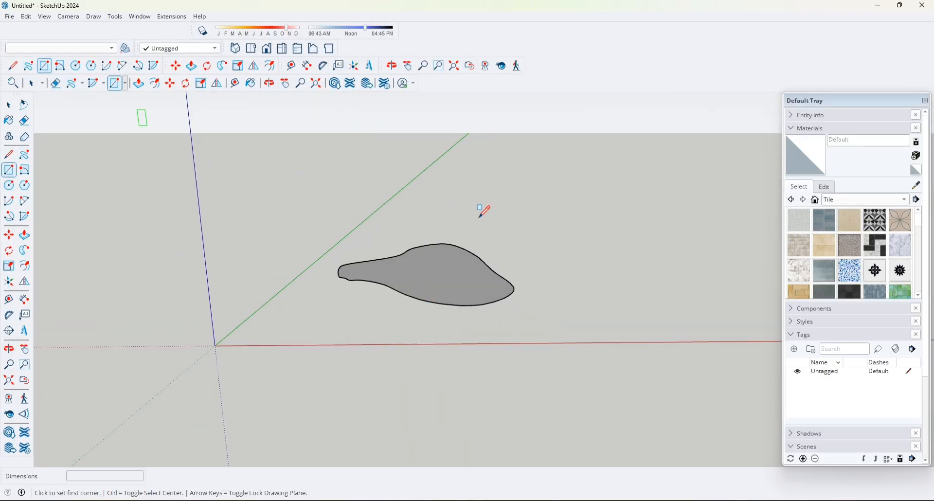
click(536, 219)
click(624, 236)
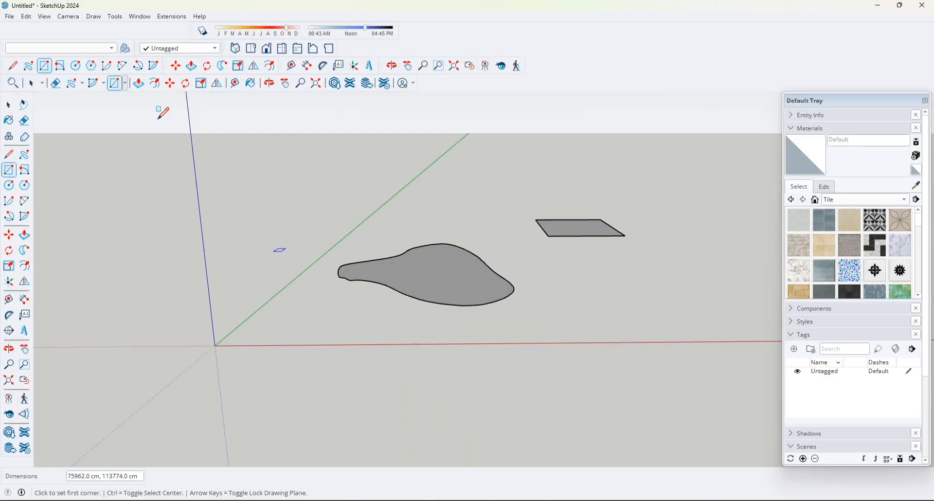
Draw a circle with a radius of about 21911 cm beside the freehand shape, in front of the rectangle
click(76, 65)
click(615, 293)
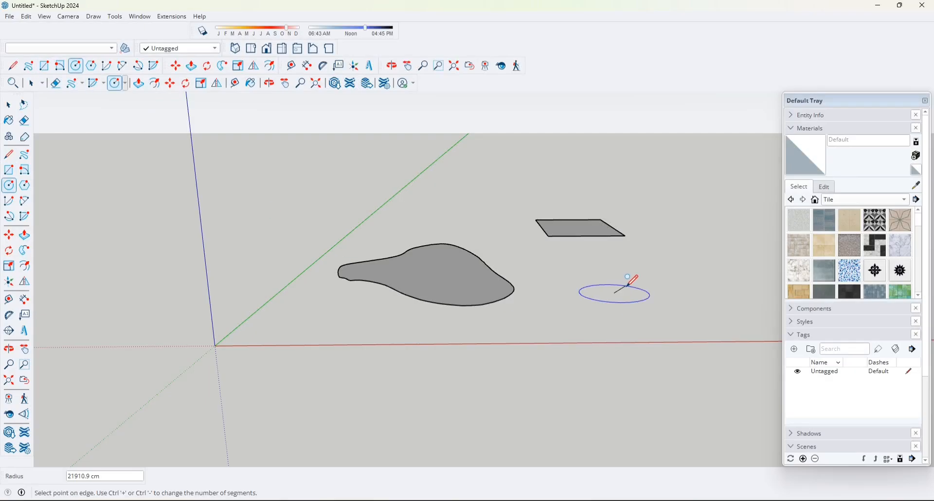
click(628, 283)
Draw a six-sided polygon on the ground behind the freehand shape, near the green axis
click(91, 65)
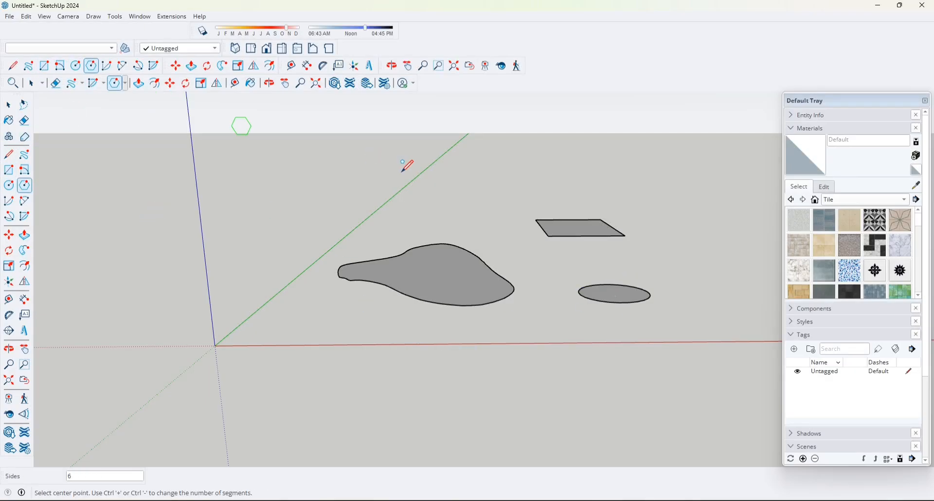
click(460, 187)
click(481, 183)
click(564, 260)
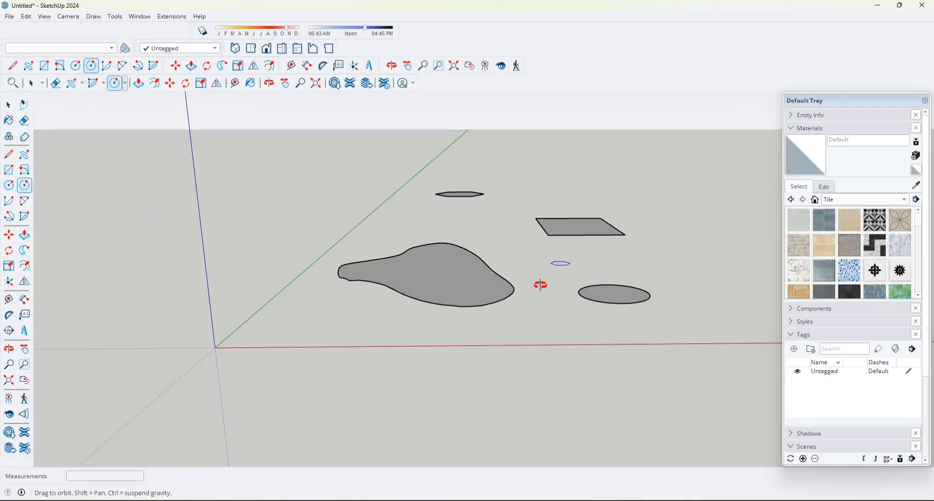
Examine the freehand shape, rectangle, circle and polygon from several angles and distances
middle_drag(542, 281, 495, 313)
scroll(489, 319, down, 1)
middle_drag(594, 200, 537, 256)
scroll(538, 256, down, 1)
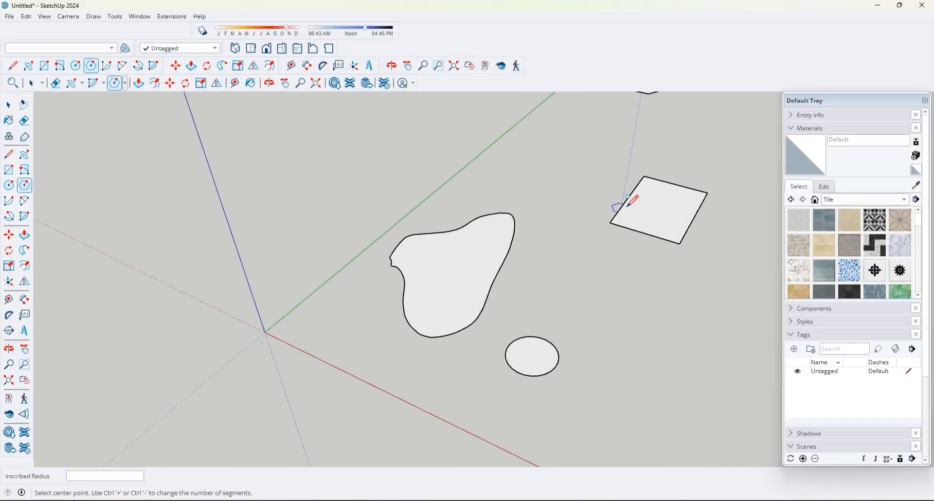
scroll(634, 204, down, 5)
middle_drag(679, 131, 569, 235)
scroll(502, 286, up, 4)
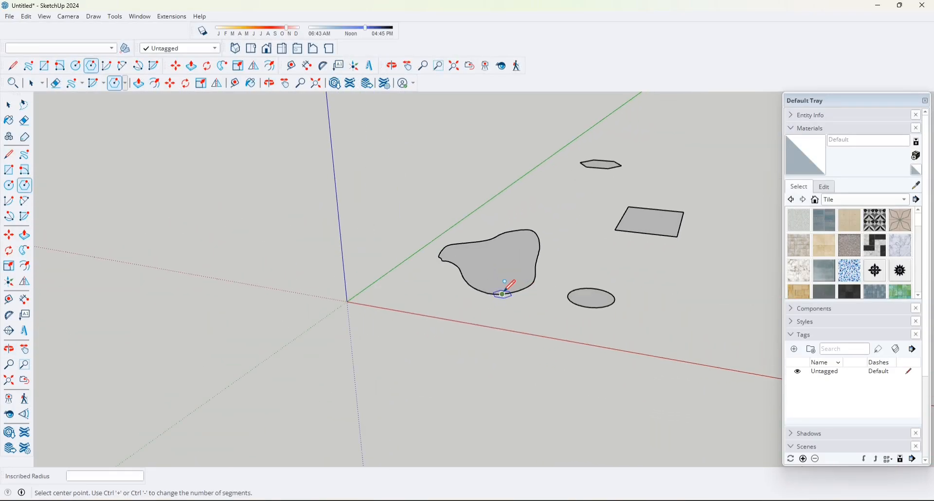
middle_drag(505, 281, 584, 267)
scroll(718, 252, down, 3)
middle_drag(725, 243, 714, 276)
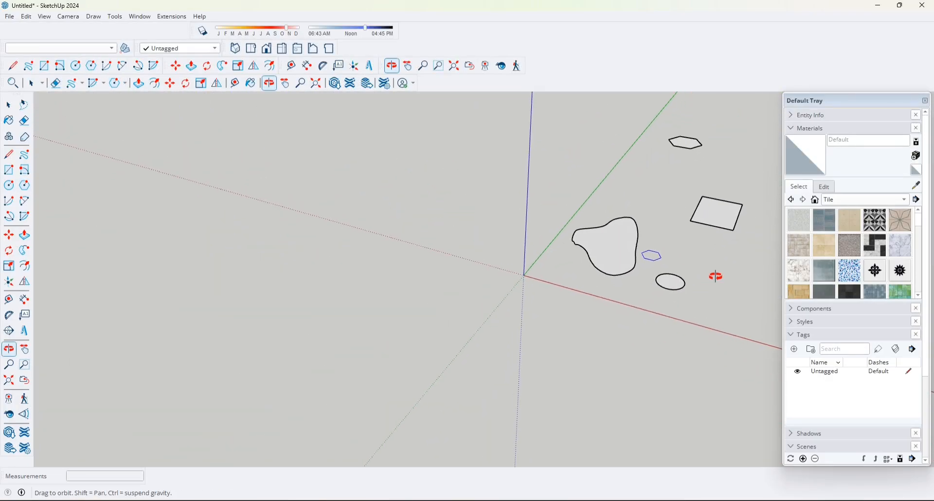
mouse_move(645, 240)
middle_down()
mouse_move(617, 250)
mouse_move(638, 249)
middle_up()
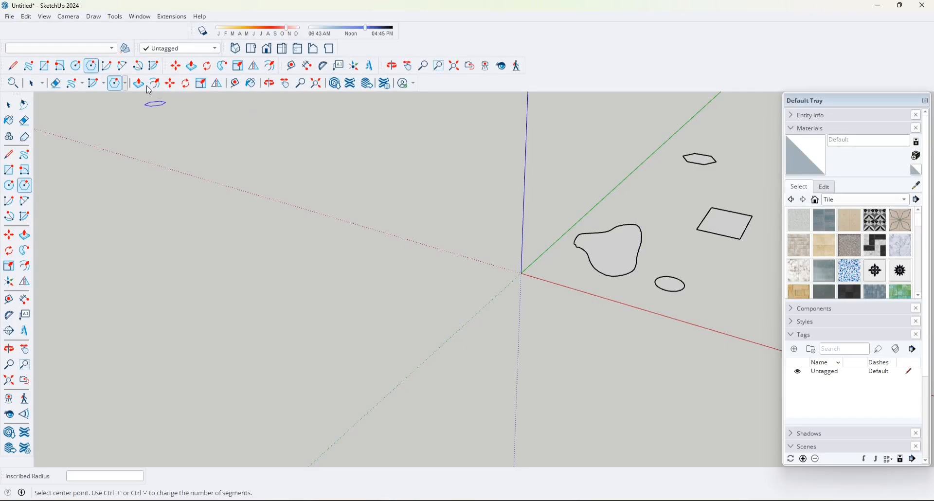
Push/Pull the freehand face upward by 100 cm
click(193, 70)
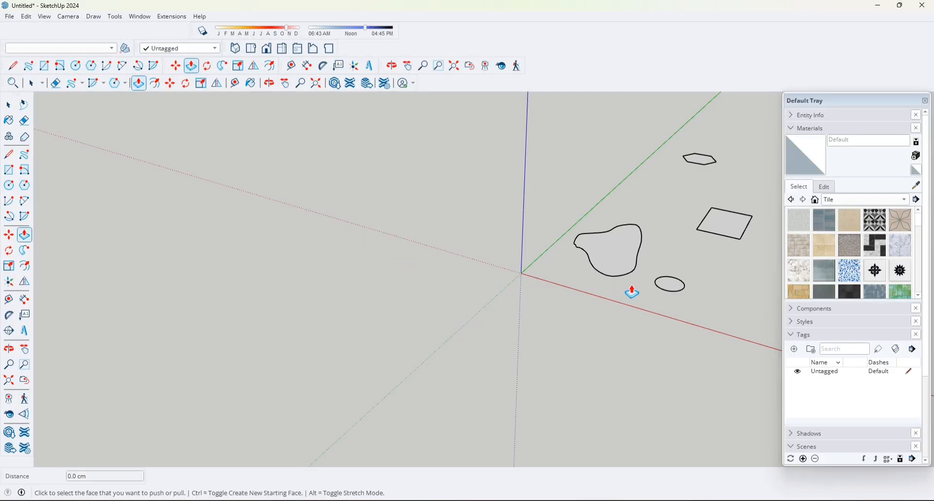
scroll(643, 250, up, 5)
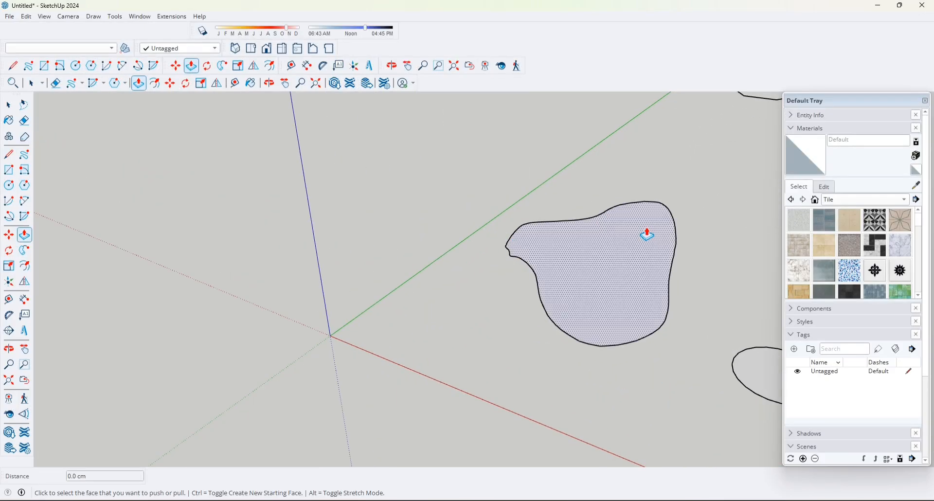
click(601, 262)
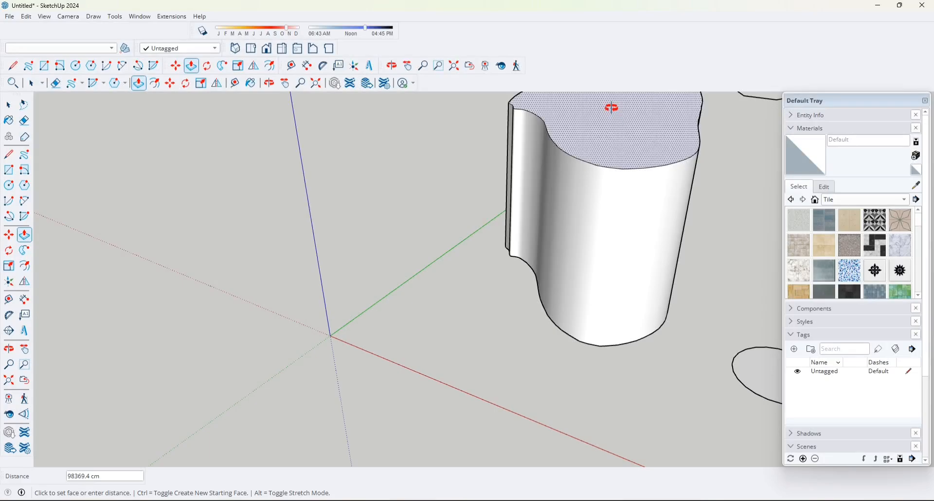
middle_drag(611, 108, 671, 125)
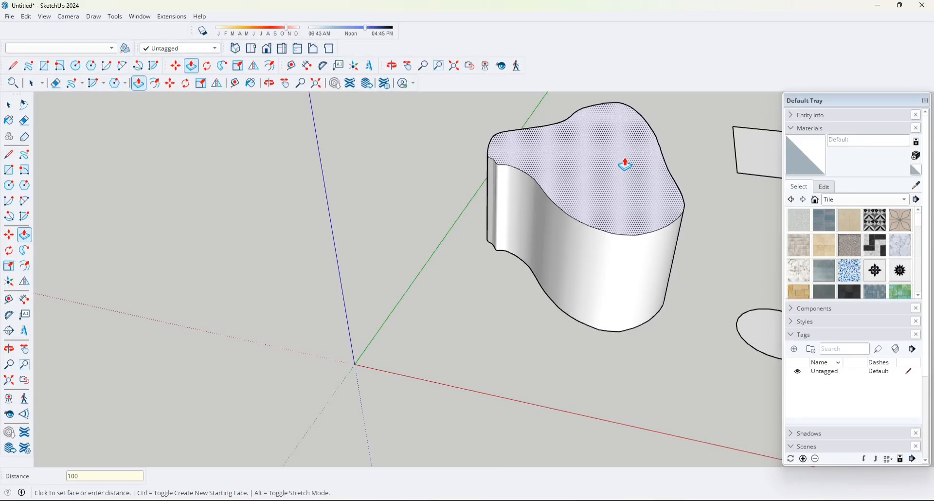
key(Return)
Push/Pull the freehand face upward with a distance of 1000 cm and check its thickness
click(594, 245)
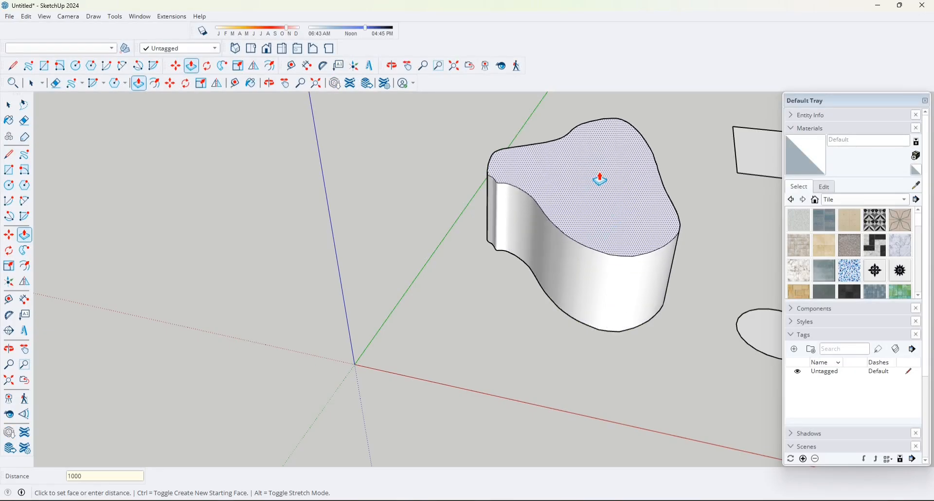
key(Return)
scroll(648, 329, up, 6)
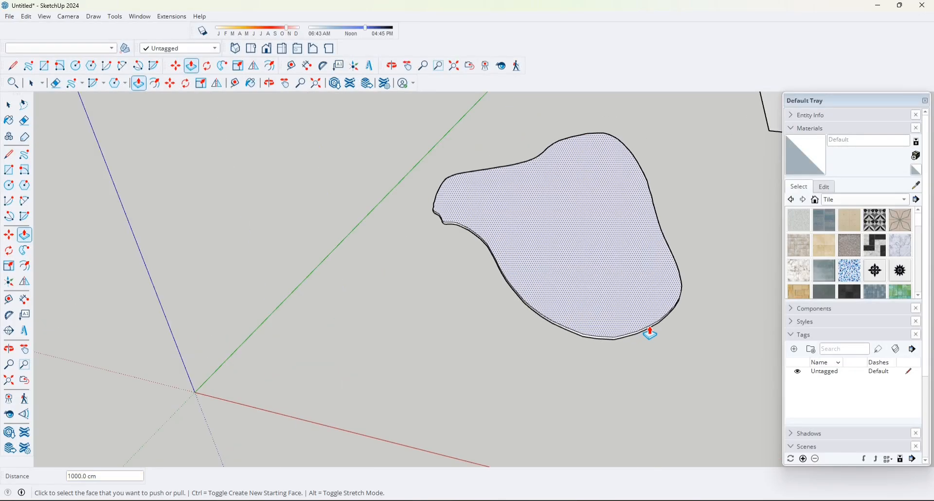
middle_drag(574, 264, 544, 334)
scroll(544, 335, down, 5)
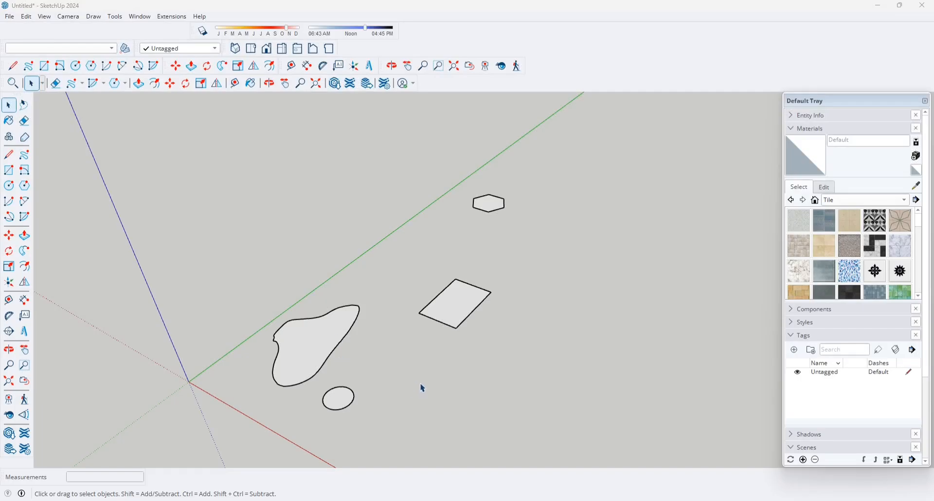
Push/Pull the freehand face freely upward by about 83810 cm
key(p)
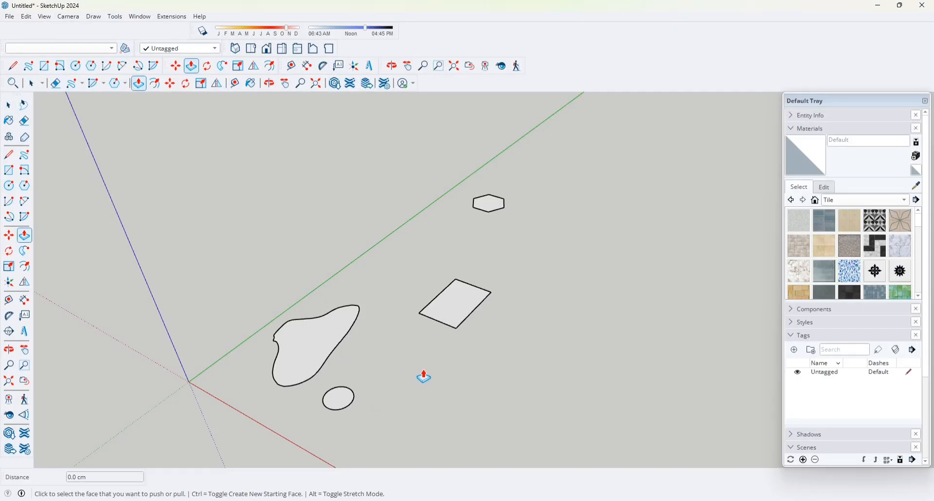
click(306, 349)
click(297, 305)
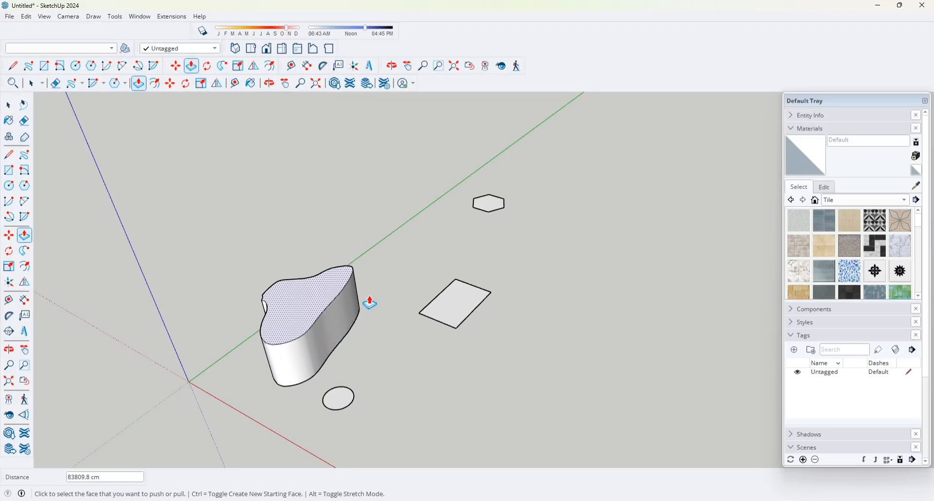
Push/Pull the rectangle, circle and hexagon freely upward into solids, raising the hexagon by about 85719 cm
click(455, 309)
click(425, 273)
click(338, 385)
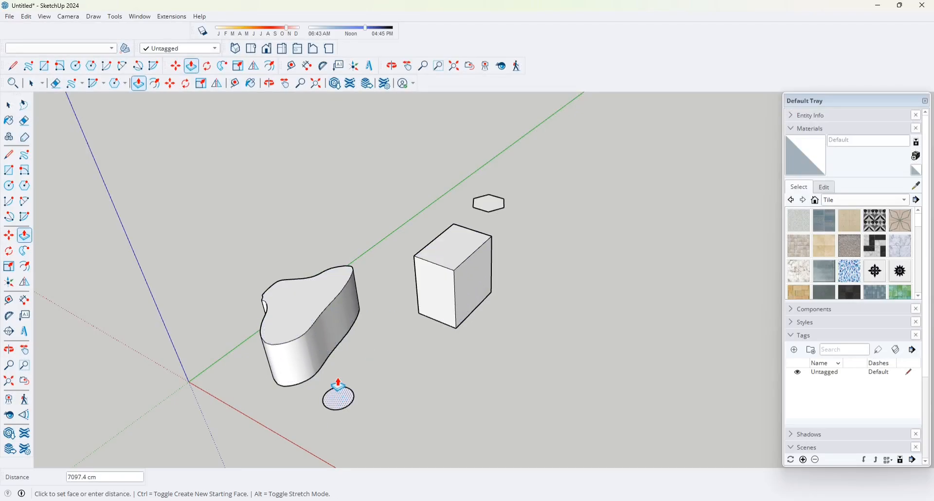
click(334, 344)
click(486, 202)
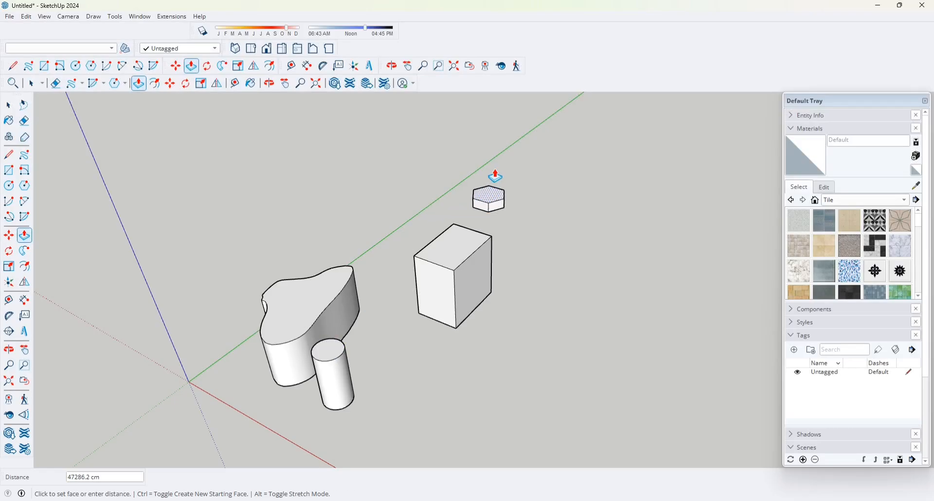
click(496, 173)
Push/Pull the box's narrow front face outward by about 26812 cm
scroll(421, 284, up, 3)
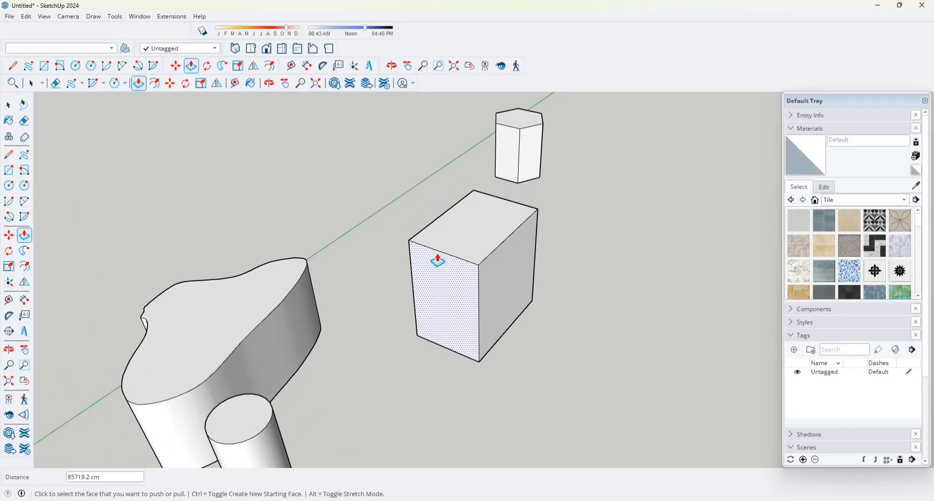
scroll(439, 311, up, 2)
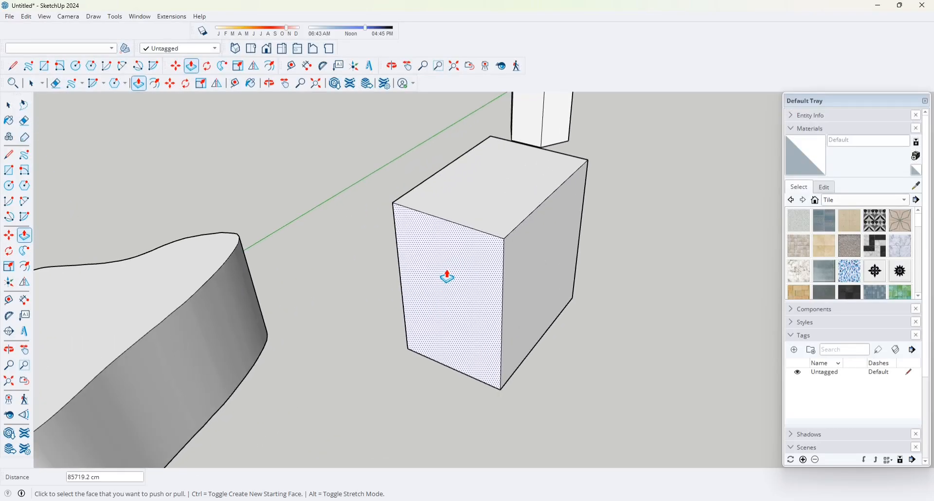
click(447, 277)
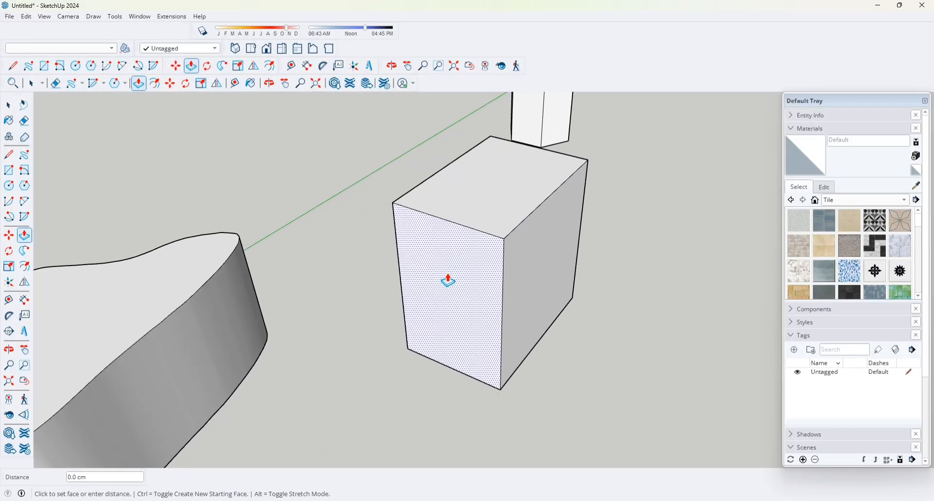
click(420, 301)
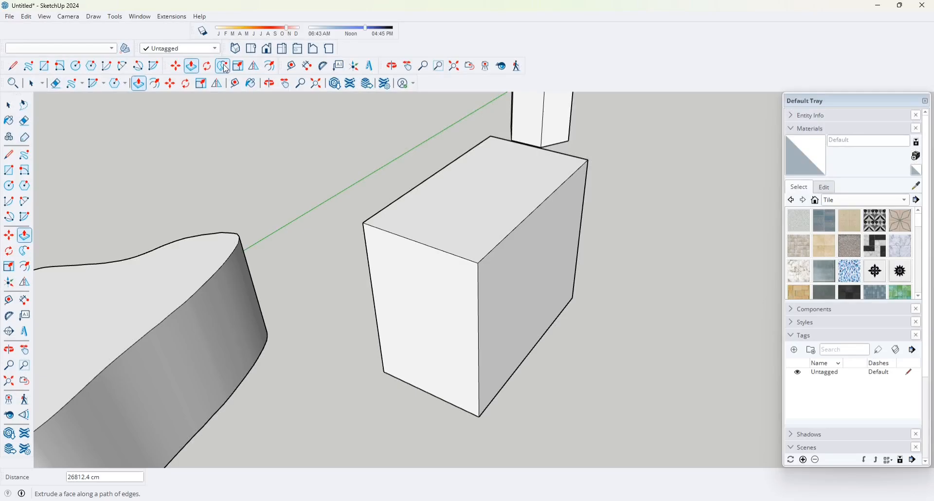
Offset the box's front face inward by about 30390 cm to outline a small inner rectangle
click(270, 67)
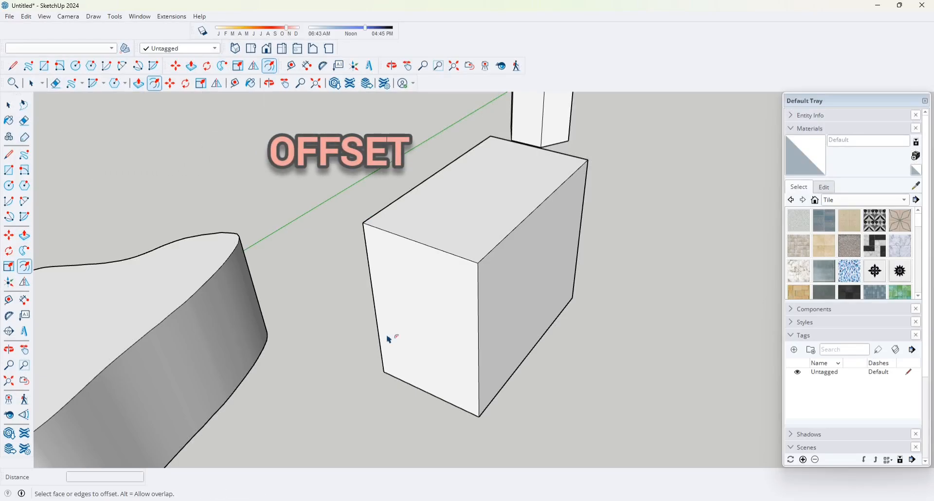
click(416, 323)
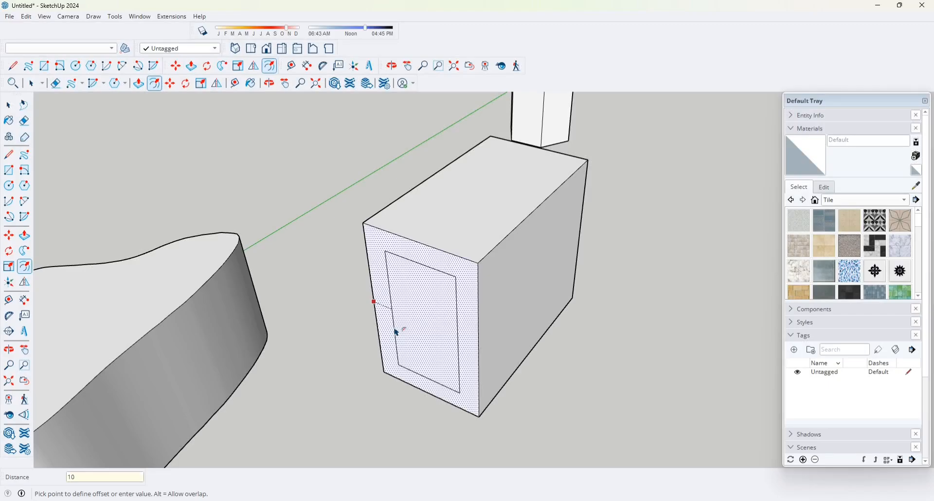
key(Escape)
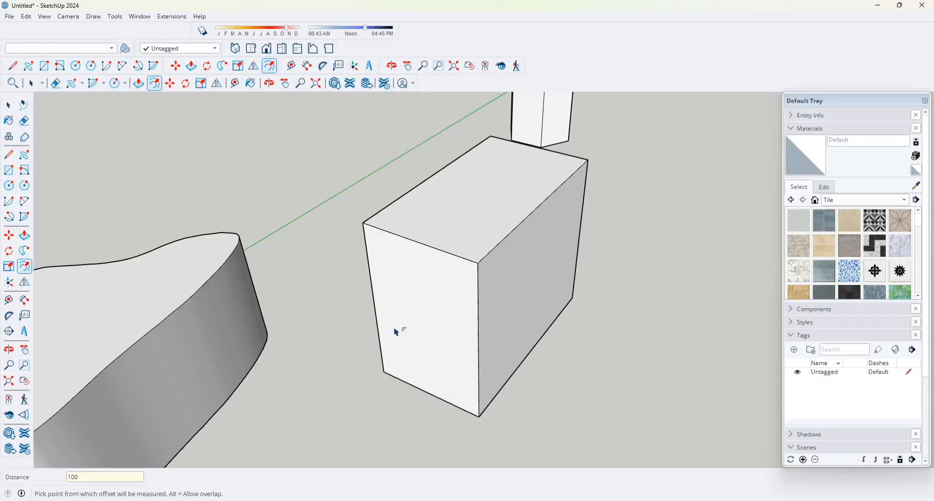
click(436, 326)
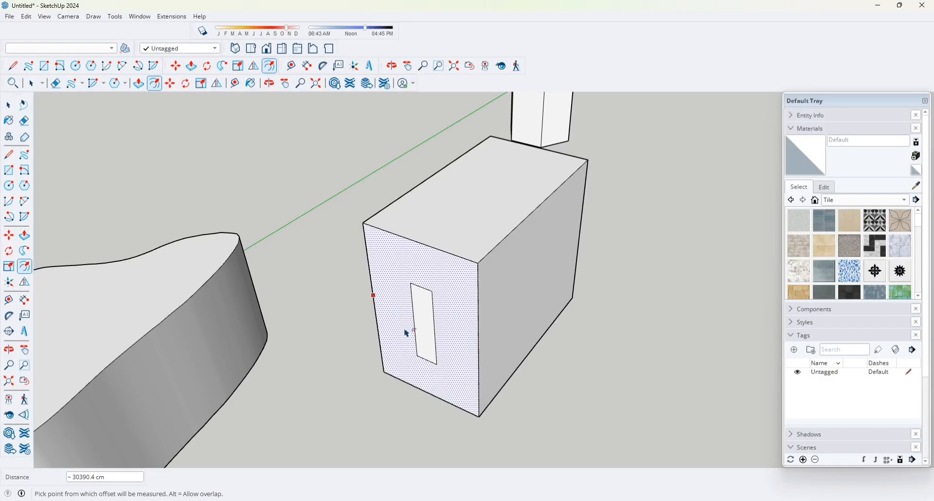
key(Escape)
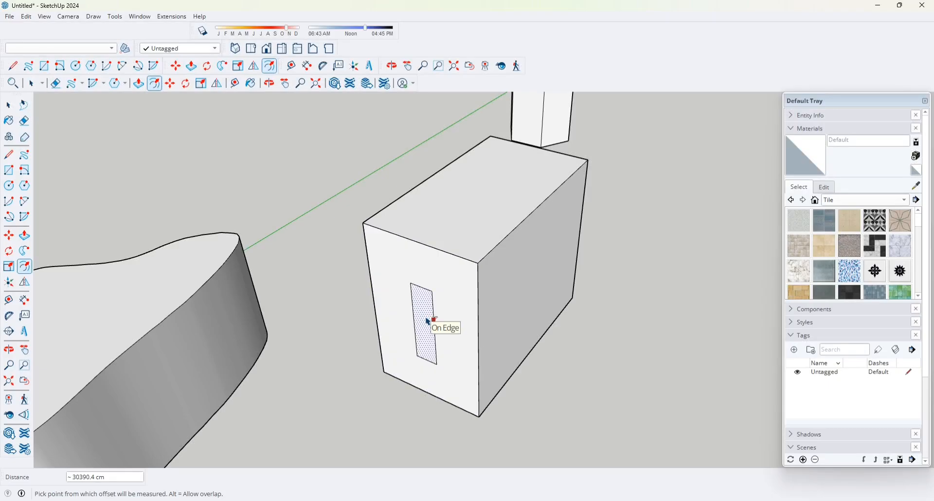
Push/Pull the small inner rectangle outward from the front face by about 33140 cm
scroll(425, 328, up, 1)
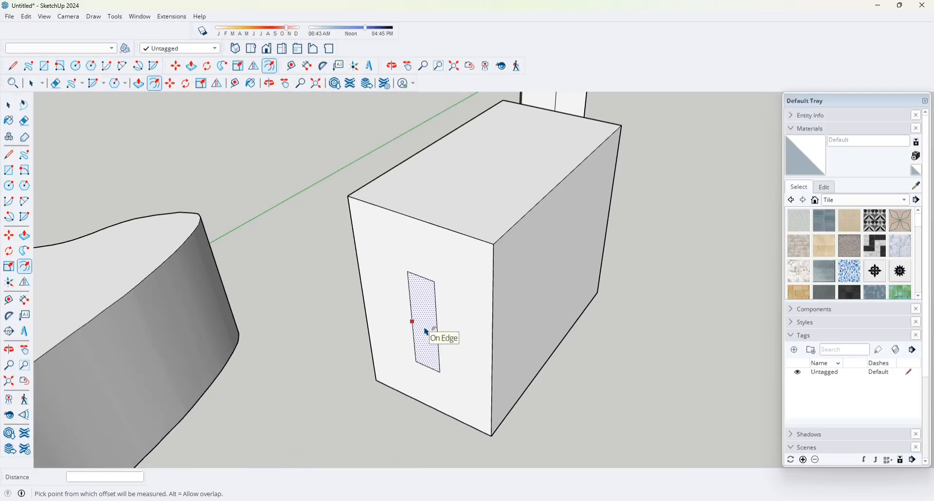
key(p)
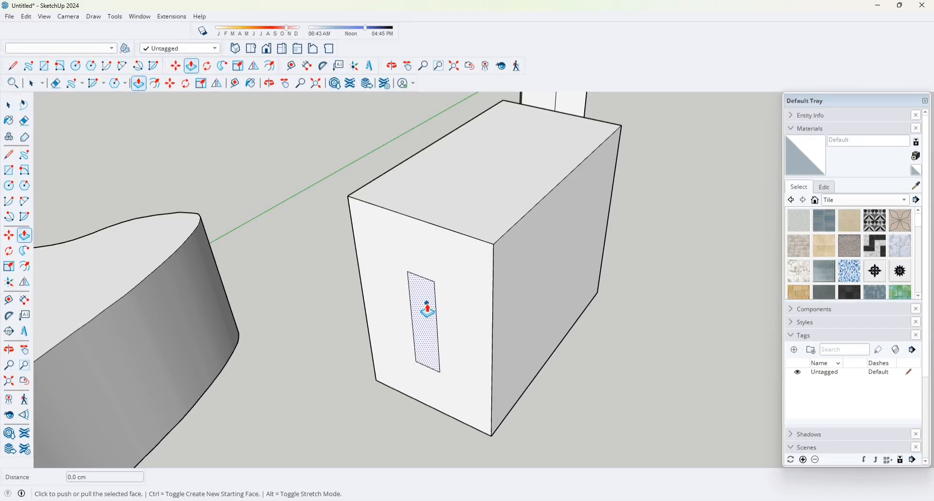
drag(427, 307, 386, 354)
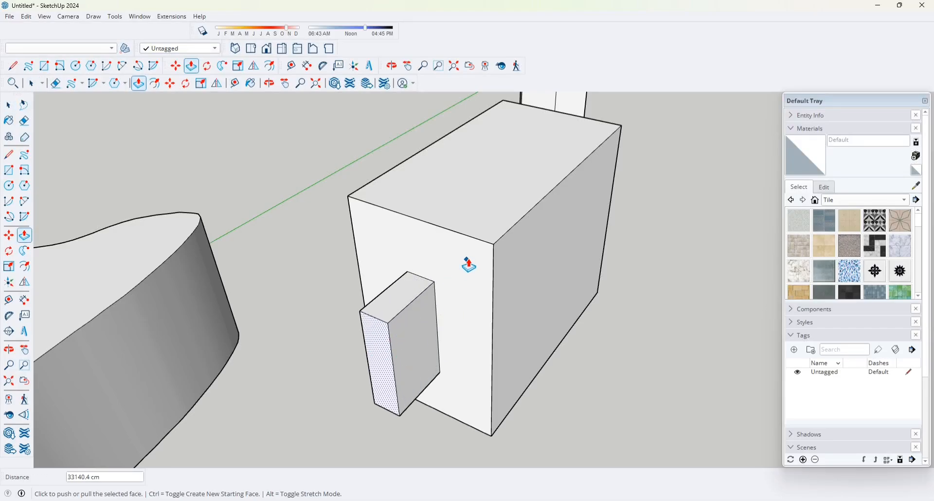
Select the front face surrounding the protruding block and Push/Pull it outward to lengthen the box
key(space)
click(488, 249)
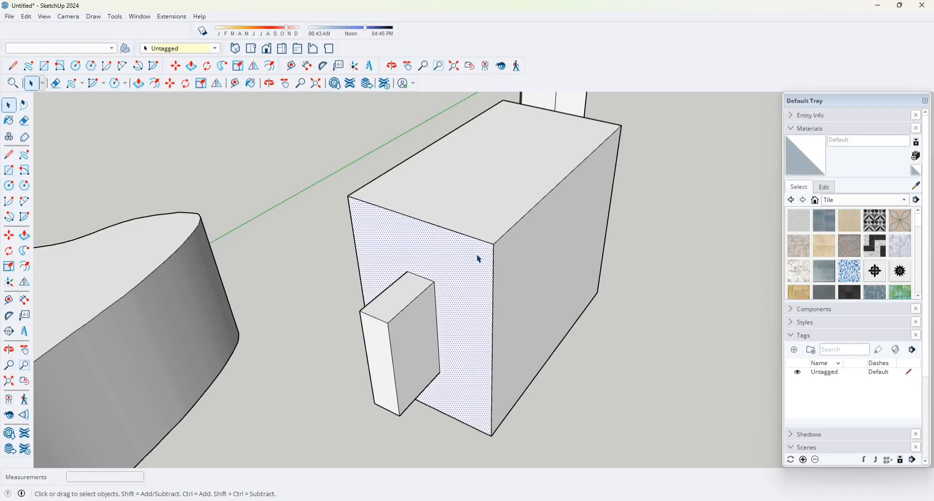
key(p)
drag(468, 263, 450, 325)
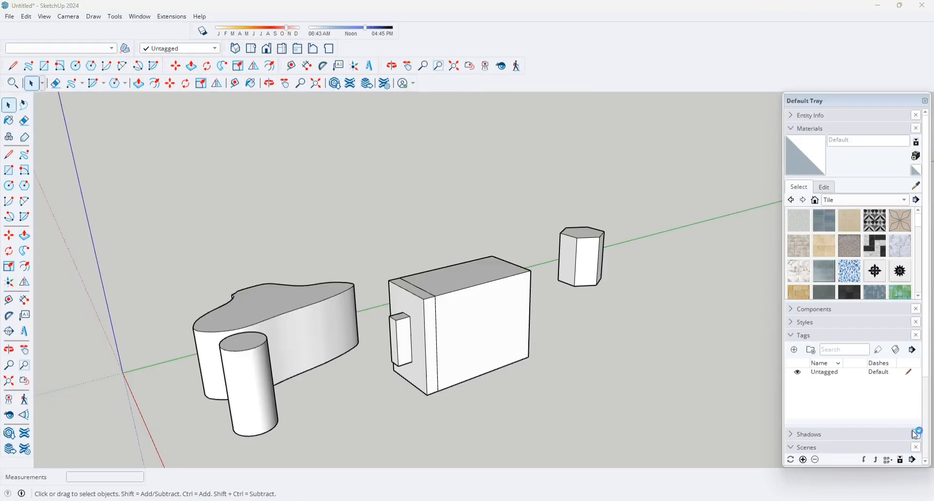
Draw a closed freehand bean-like shape on the upper part of the box's long side face
scroll(465, 339, up, 5)
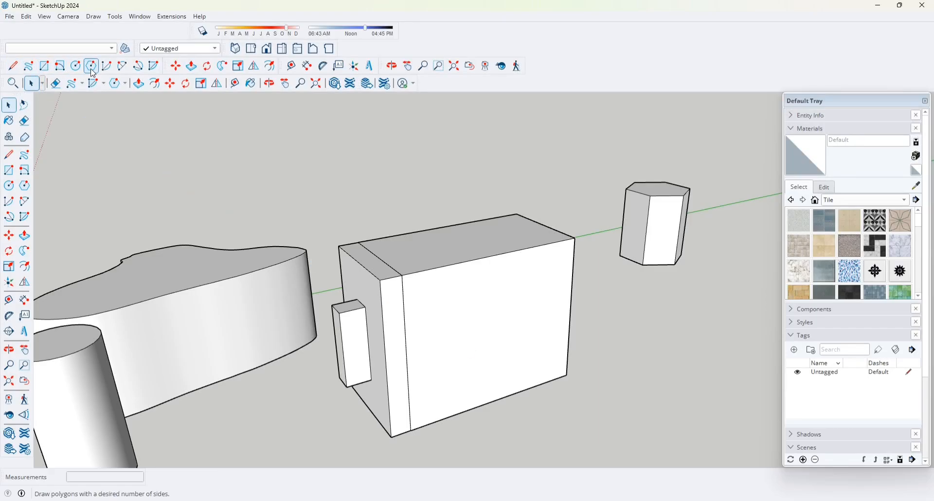
scroll(469, 350, up, 2)
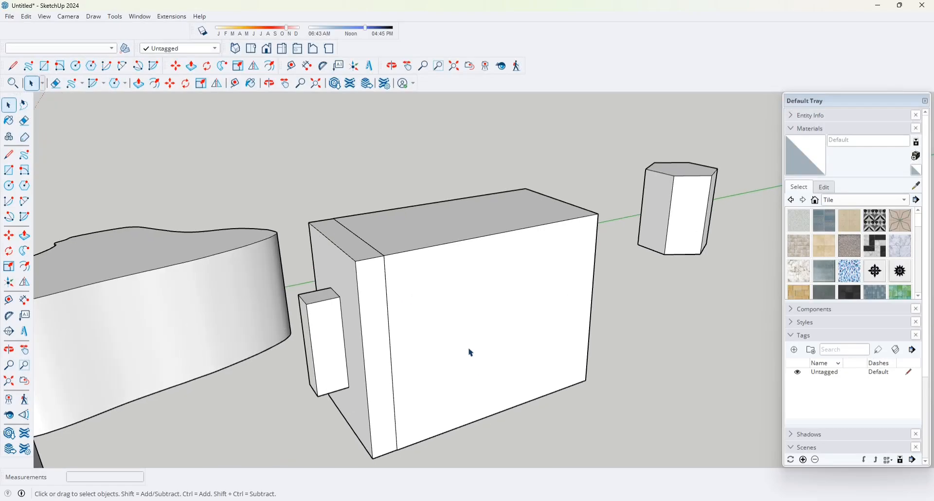
middle_drag(469, 351, 418, 252)
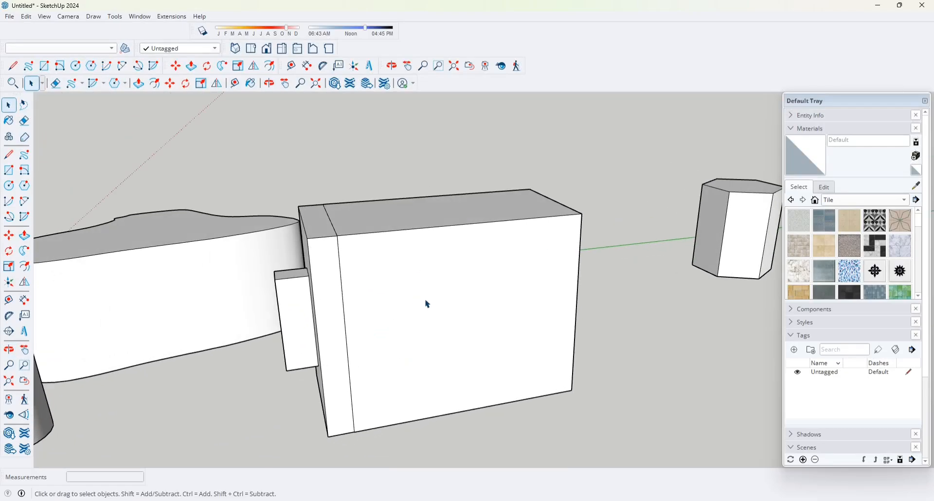
click(400, 326)
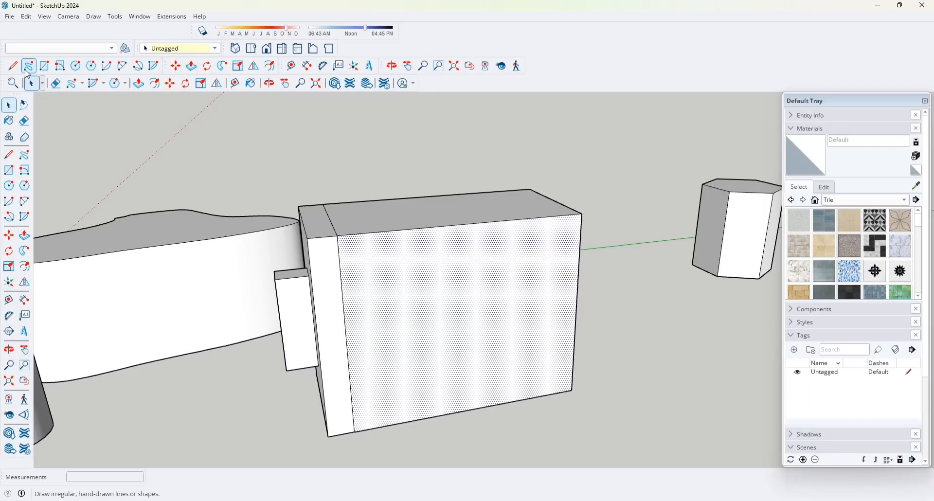
click(28, 68)
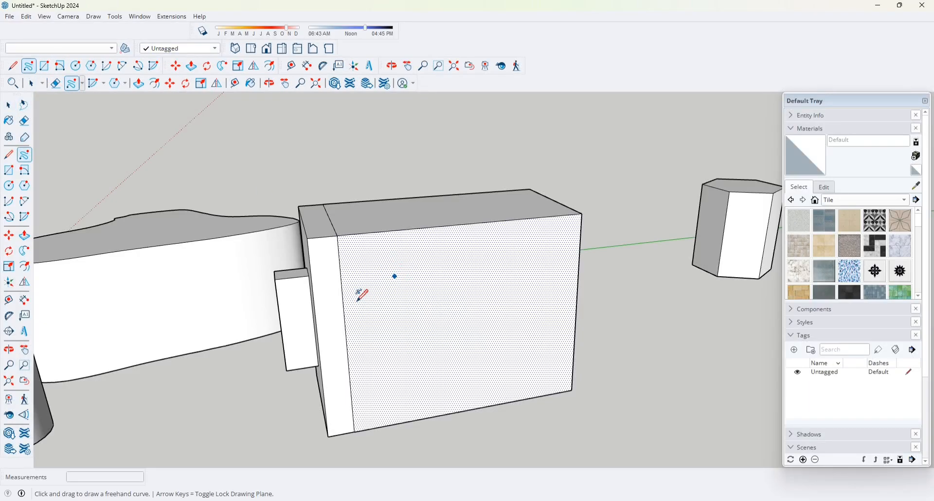
mouse_move(384, 301)
mouse_down()
mouse_move(382, 274)
mouse_move(432, 253)
mouse_move(441, 307)
mouse_move(384, 299)
mouse_up()
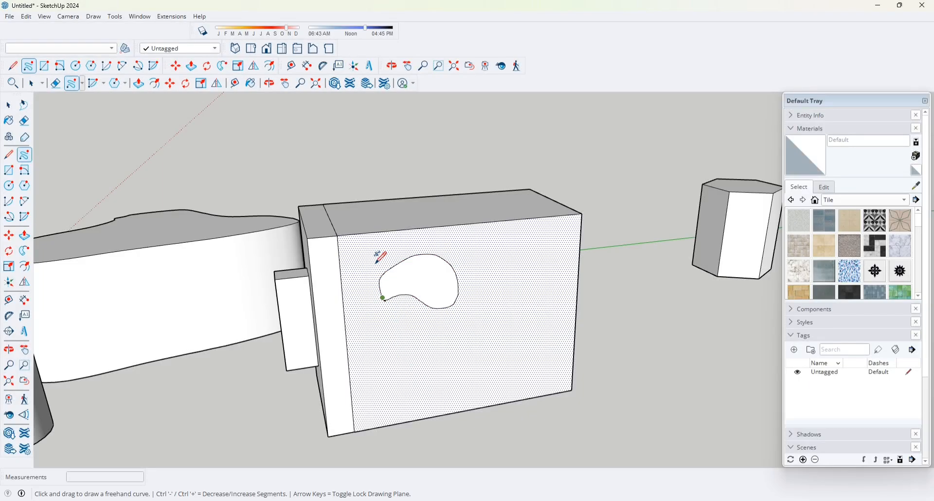
Draw a circle with a radius of about 8709 cm beside the freehand shape on the side face
key(a)
key(c)
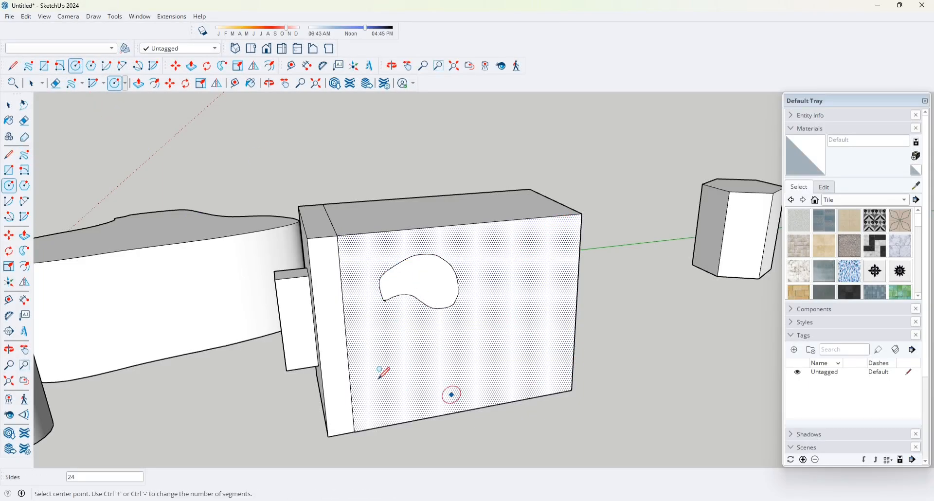
click(496, 310)
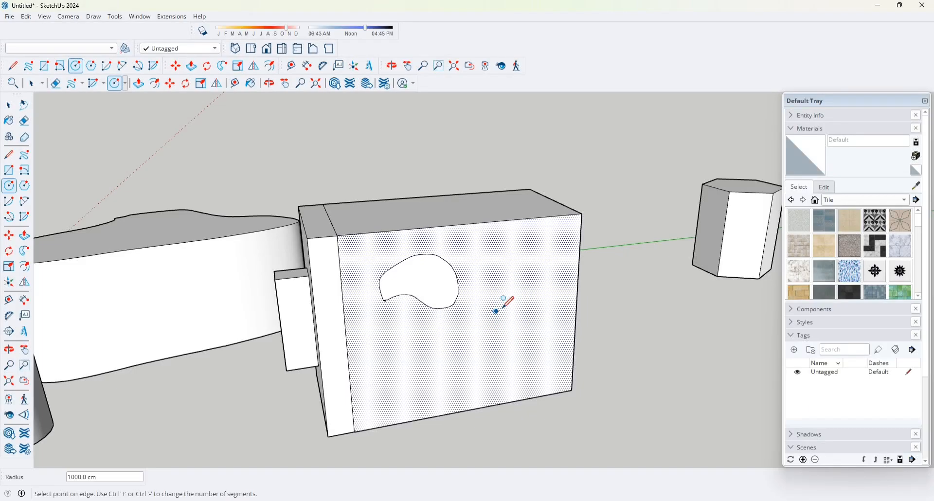
click(507, 301)
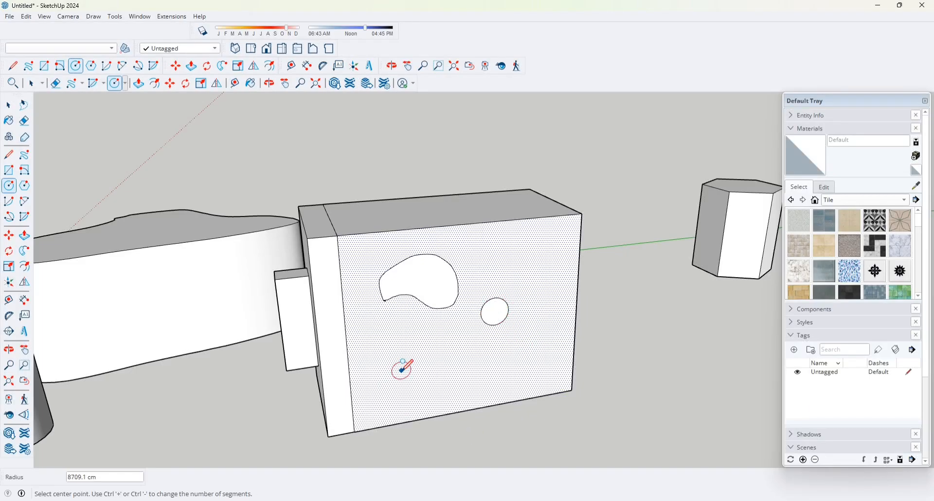
Draw a six-sided polygon with an inscribed radius of about 10123 cm above the circle on the side face
click(91, 65)
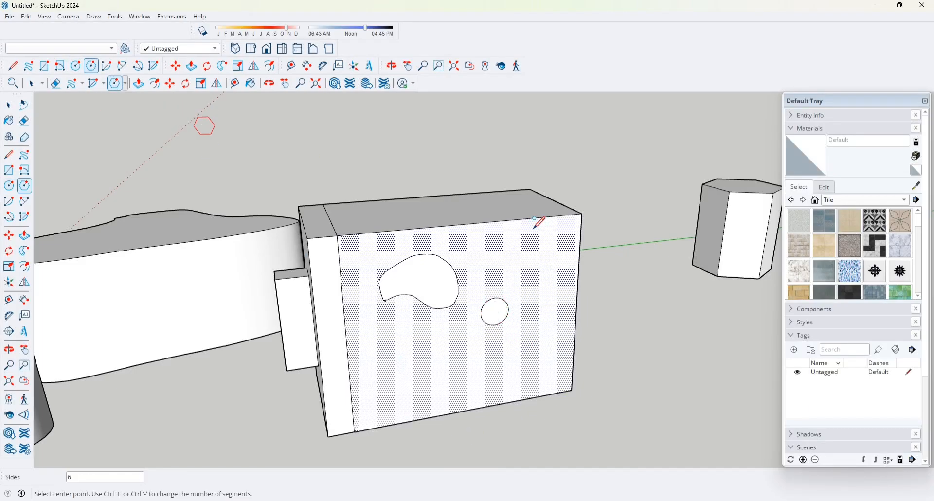
click(524, 260)
click(539, 253)
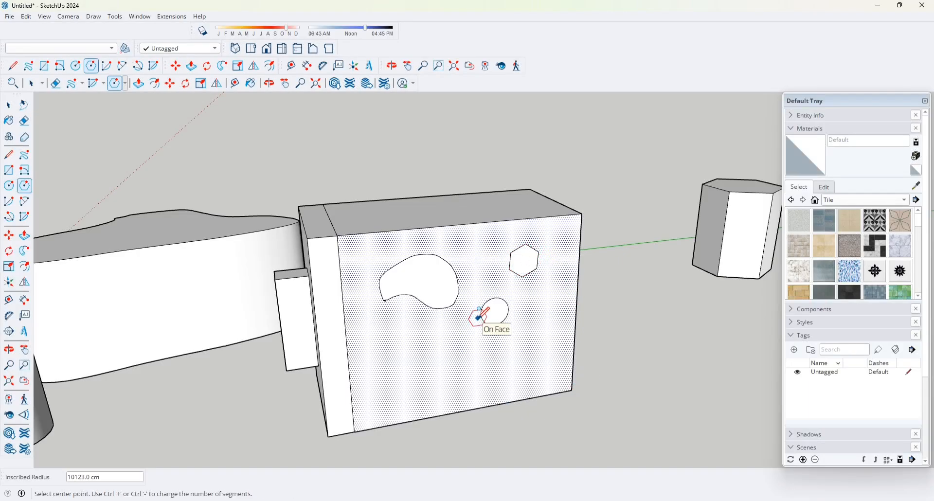
Select the circle on the box's side and Push/Pull it outward into a long cylinder
key(p)
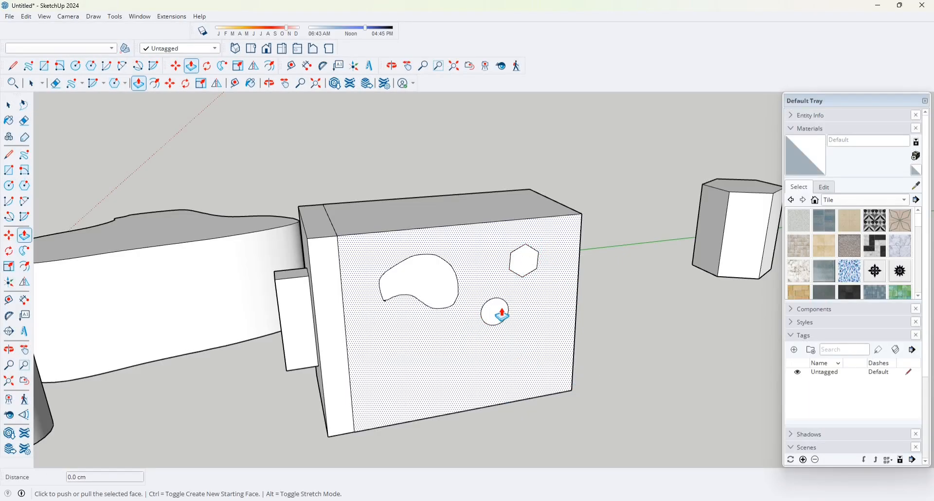
key(space)
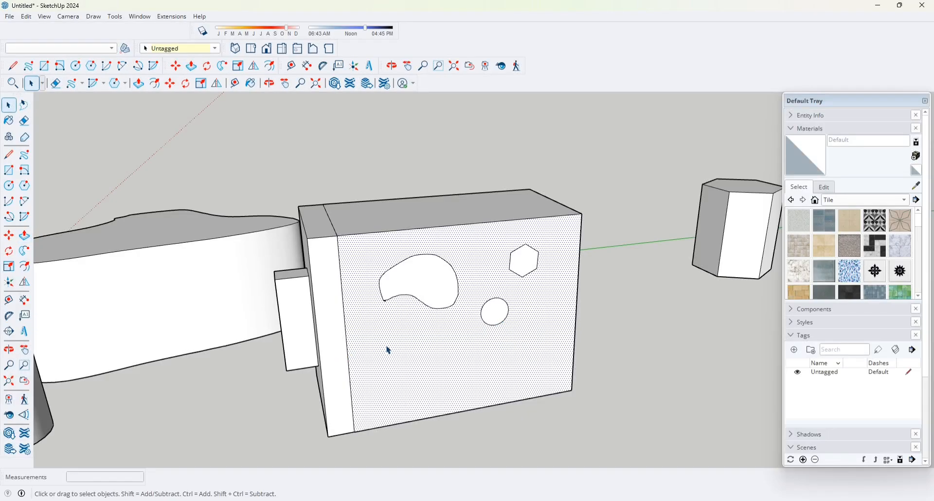
click(498, 315)
key(p)
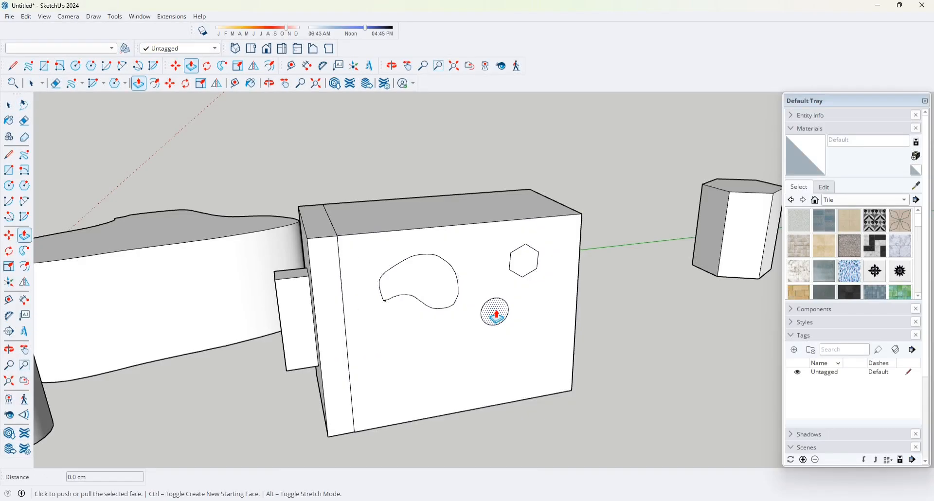
click(494, 311)
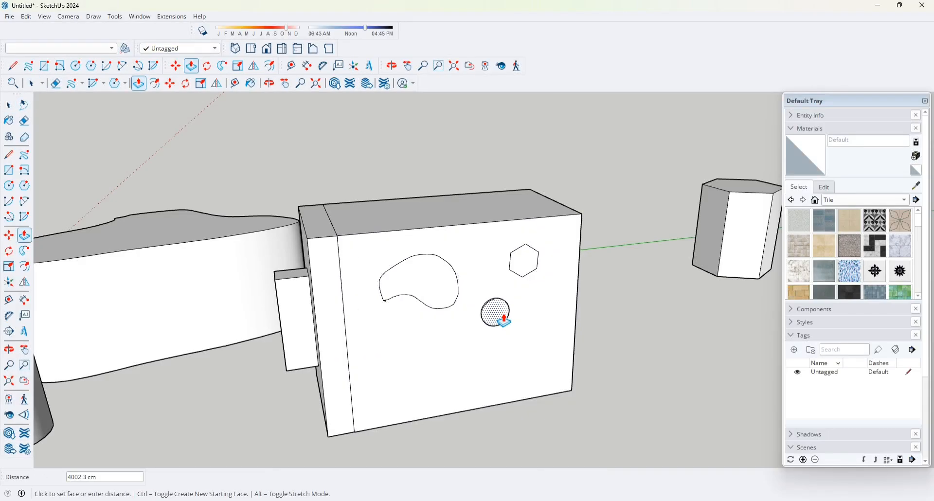
click(542, 362)
Select the hexagon on the box's side and Push/Pull it outward by about 54338 cm
key(space)
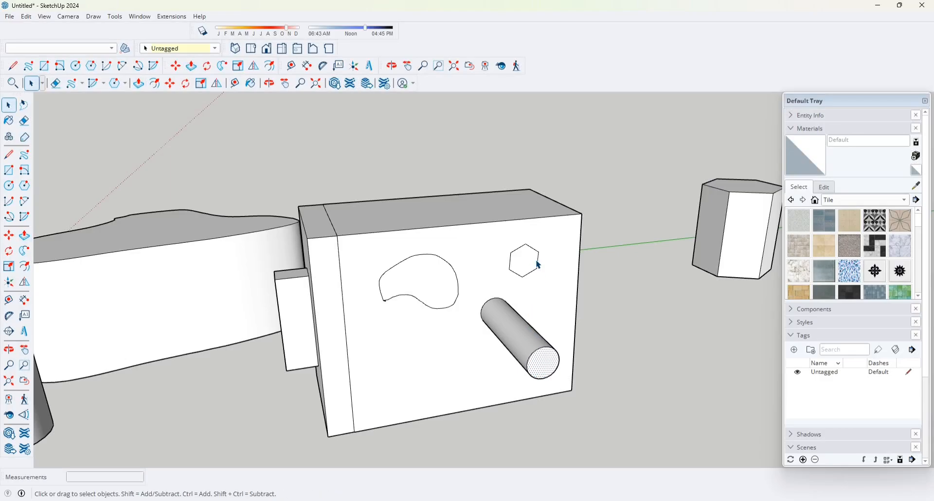
click(531, 265)
key(p)
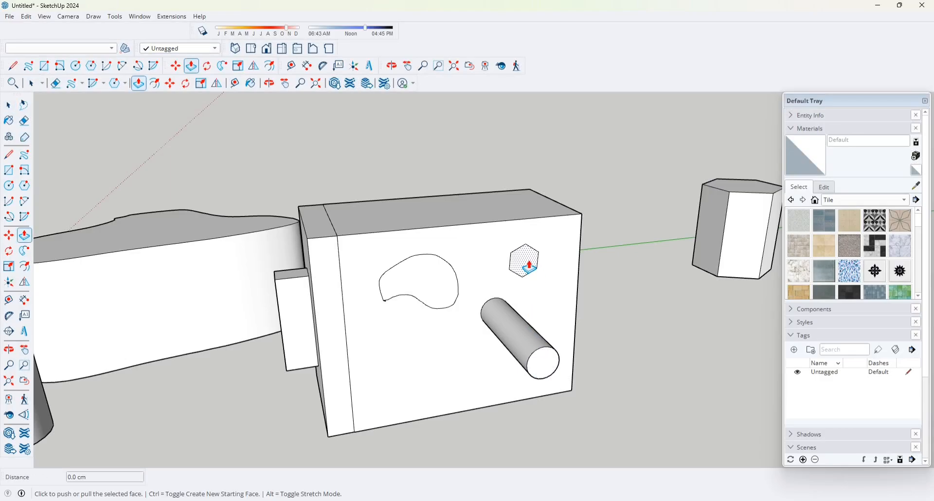
click(529, 267)
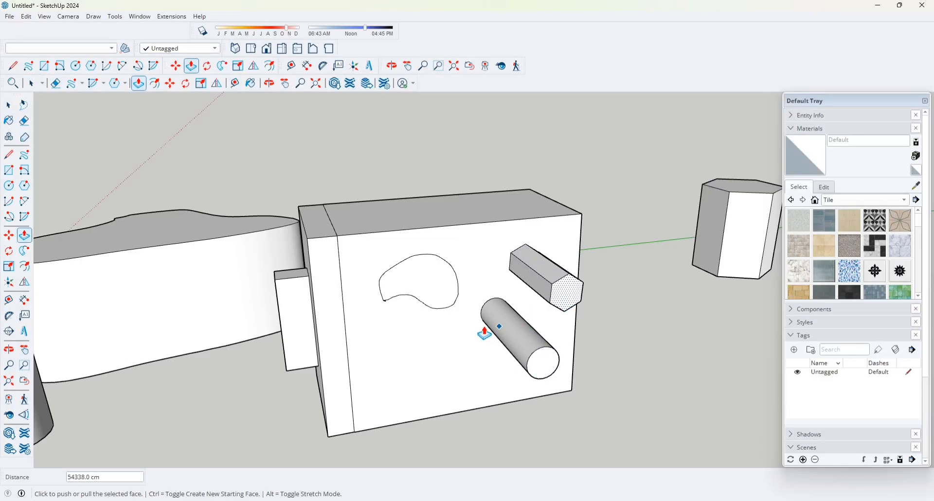
Select the freehand shape on the box's side and Push/Pull it outward into a solid
key(space)
click(433, 281)
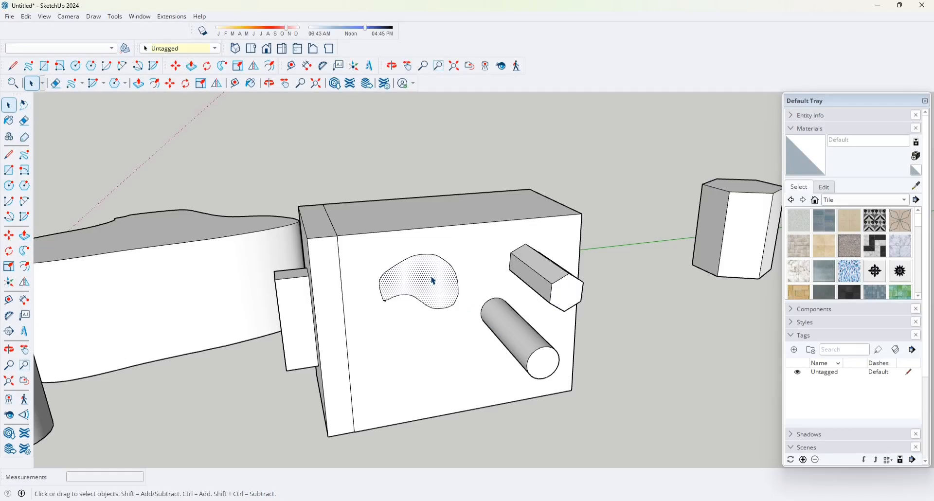
key(p)
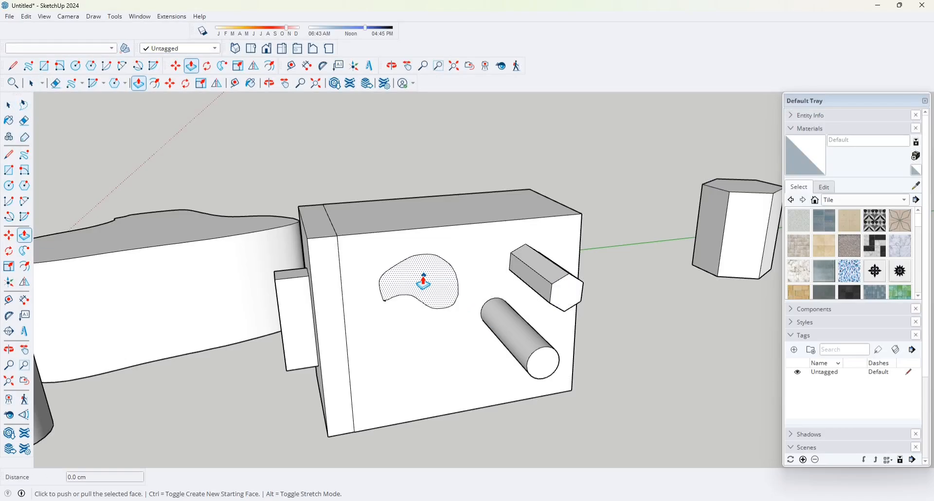
click(423, 281)
click(449, 345)
mouse_move(560, 323)
middle_down()
mouse_move(458, 304)
mouse_move(606, 337)
mouse_move(584, 331)
middle_up()
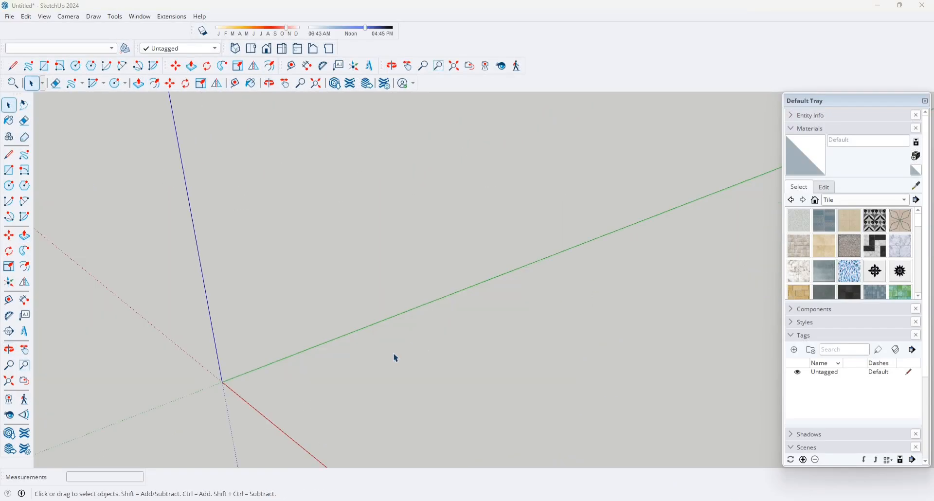
Draw a rectangle on the ground beside the green axis and Push/Pull it up about 642964 cm into a box
drag(370, 378, 397, 370)
key(r)
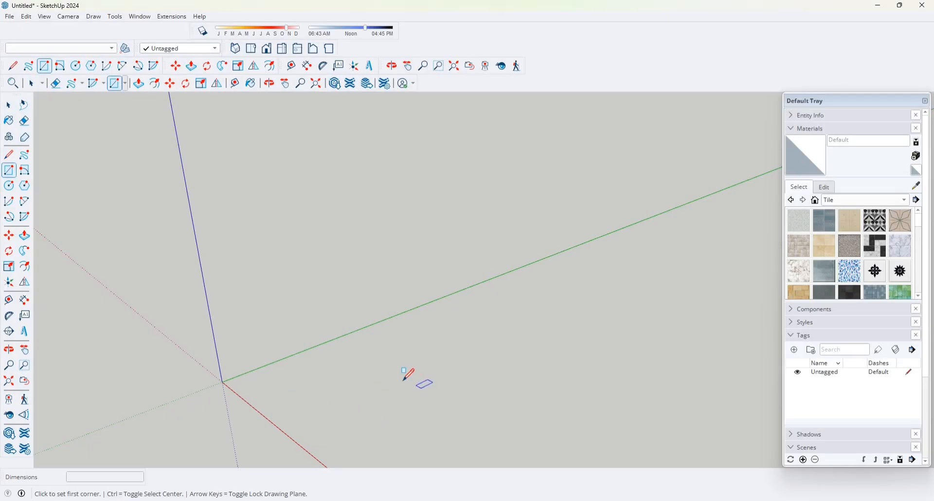
click(339, 378)
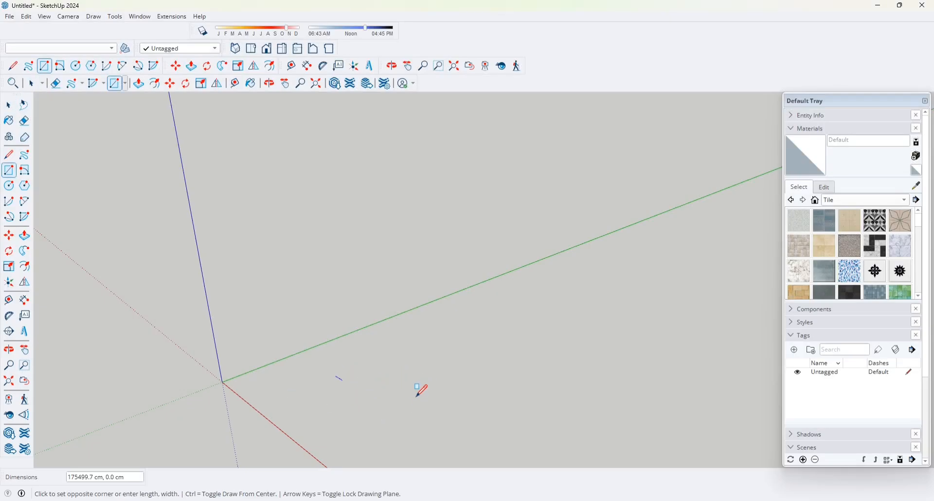
click(534, 356)
key(p)
click(454, 369)
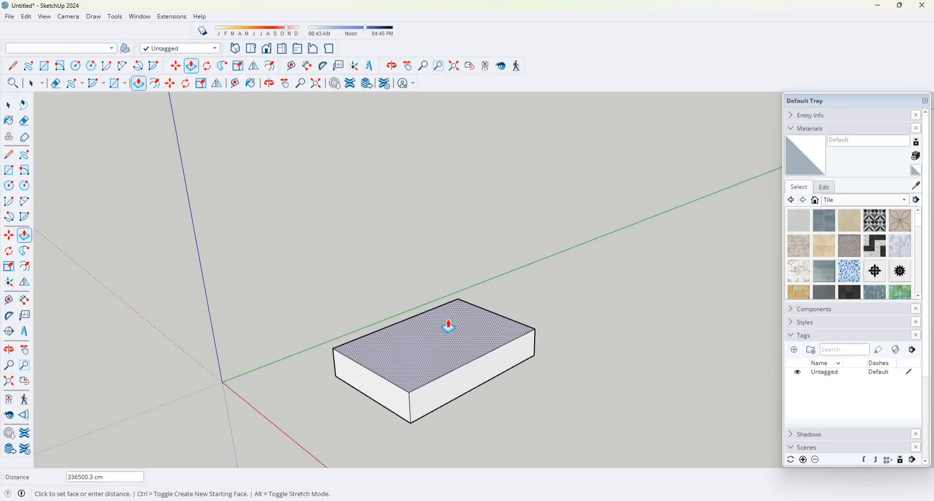
click(447, 306)
middle_drag(447, 306, 501, 335)
scroll(470, 316, up, 3)
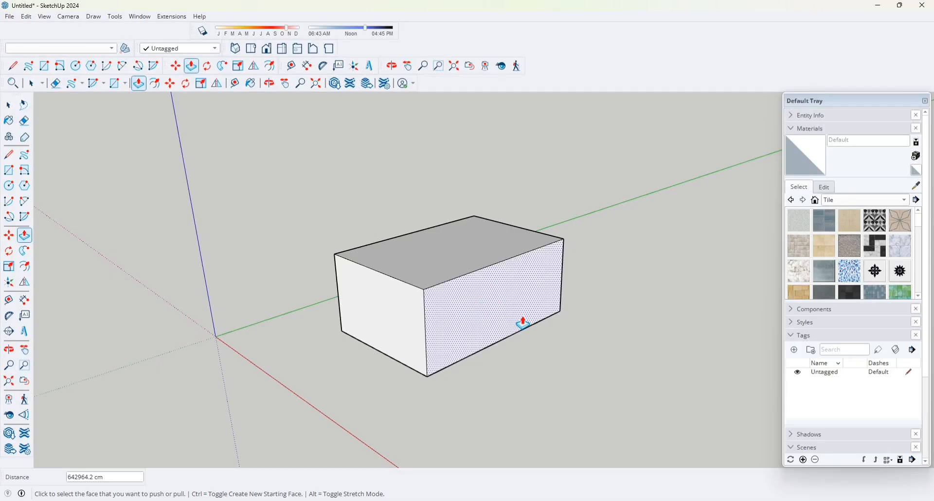
Draw a circle with a radius of about 274186 cm on the ground beside the box and Push/Pull it up into a cylinder
key(c)
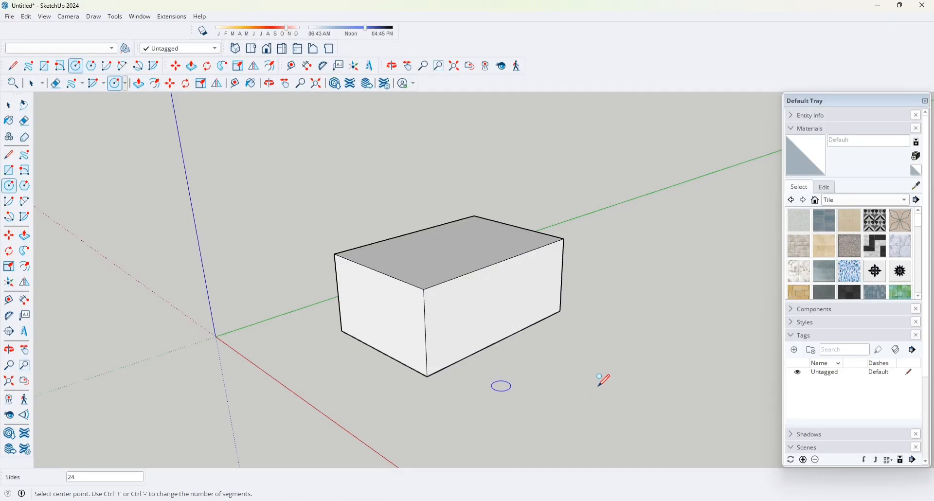
click(621, 365)
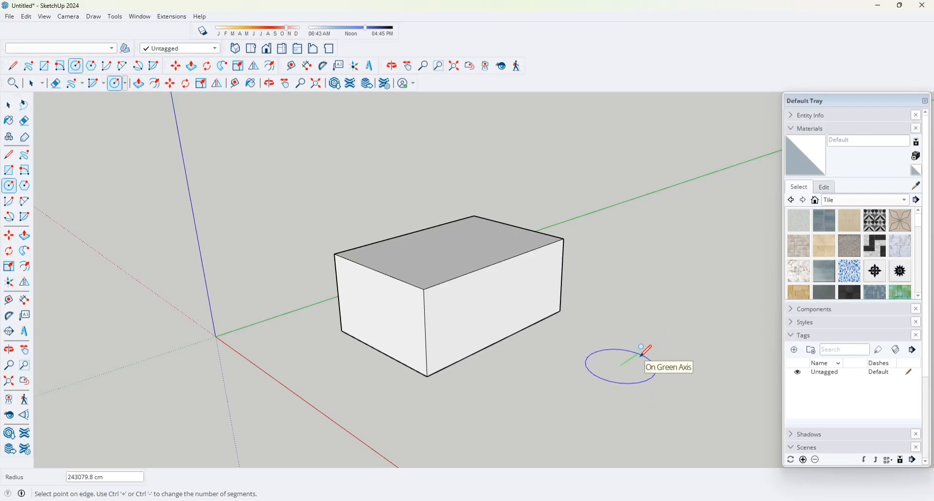
click(649, 351)
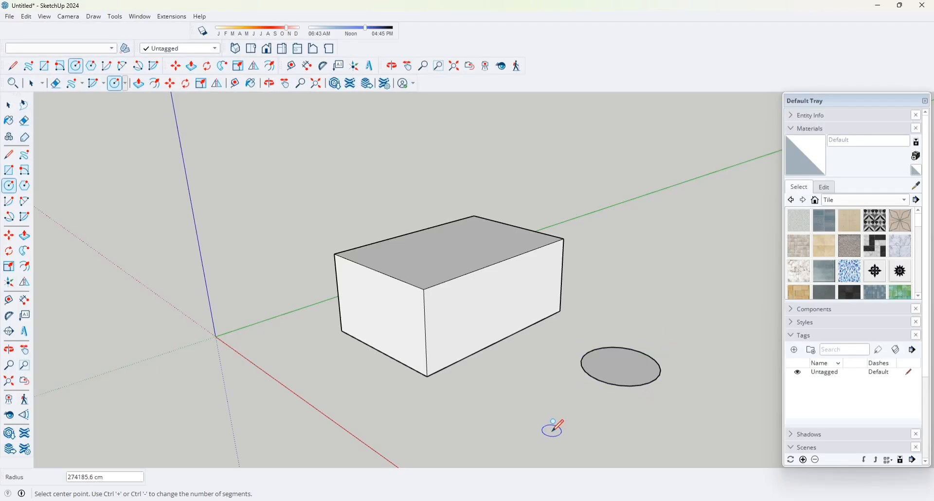
key(p)
drag(619, 367, 629, 273)
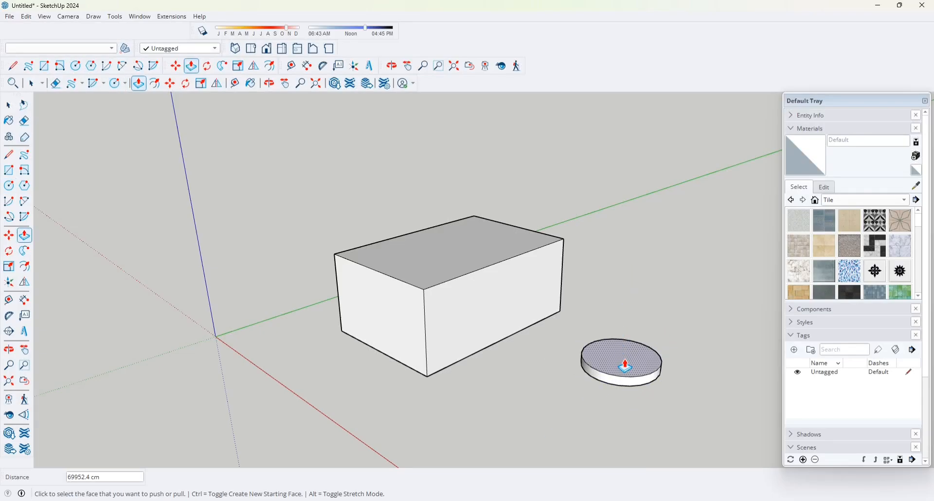
drag(627, 369, 654, 304)
key(space)
middle_drag(665, 327, 620, 399)
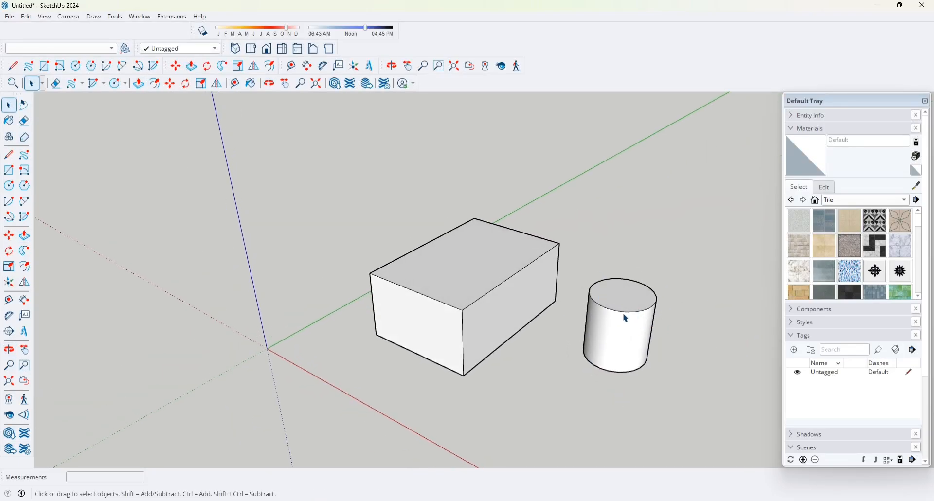
Select the whole ungrouped cylinder and Move it from its base edge onto the box's nearest top corner
click(441, 270)
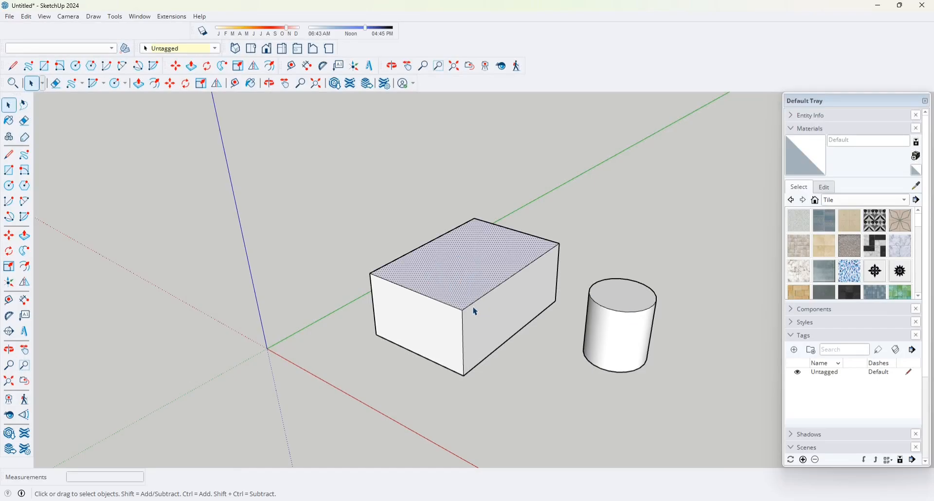
click(673, 334)
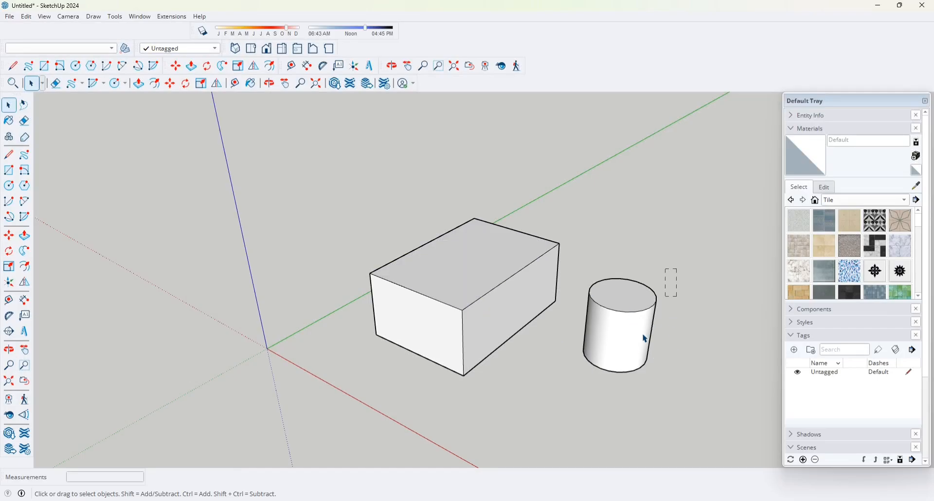
drag(583, 410, 582, 411)
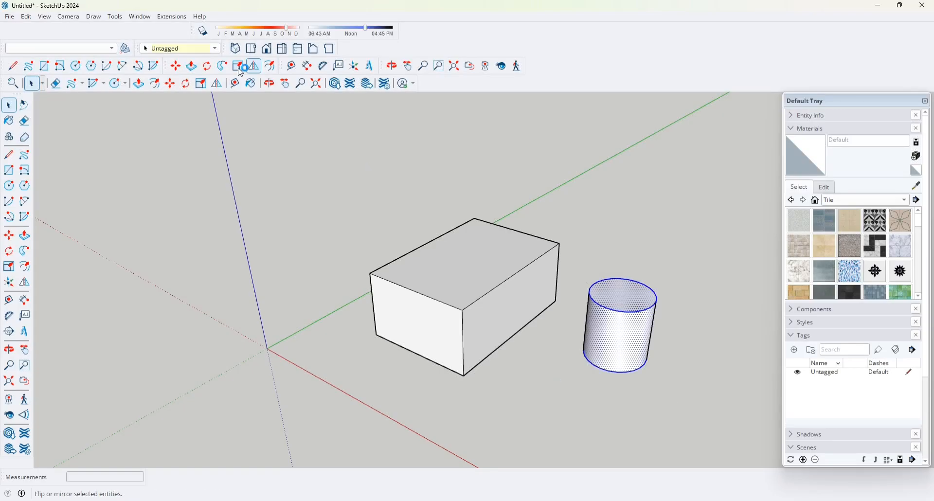
click(176, 66)
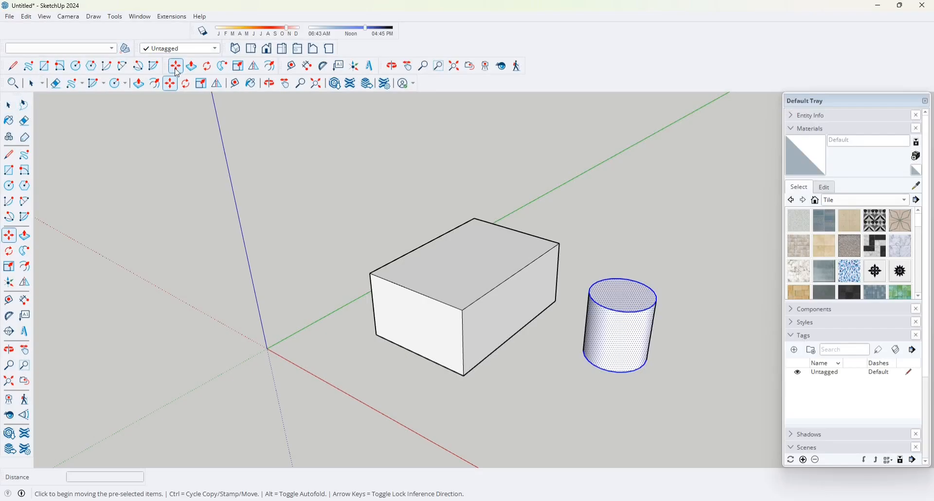
click(619, 372)
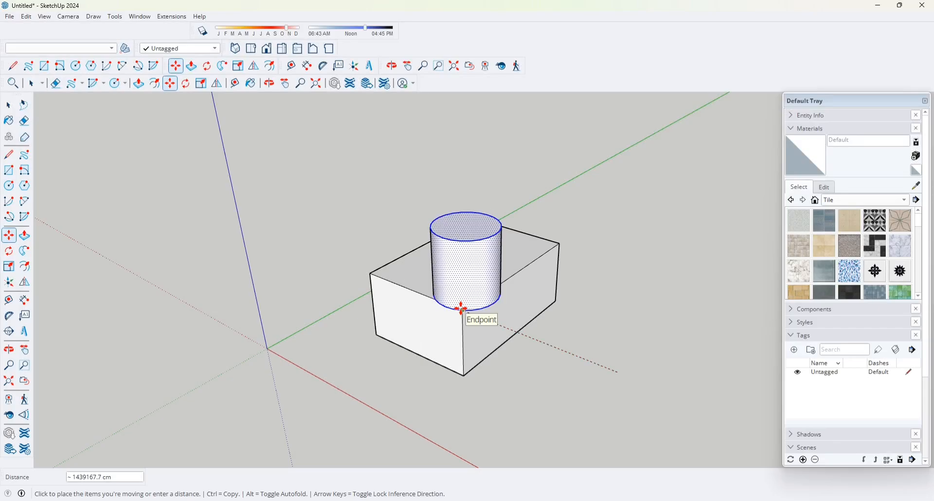
click(461, 309)
middle_drag(544, 363, 278, 334)
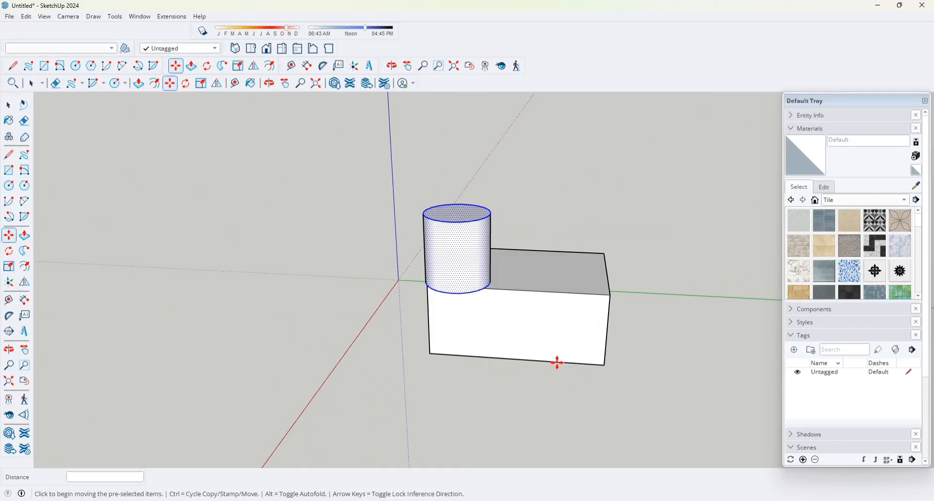
middle_drag(523, 411, 500, 434)
Try to Move the ungrouped cylinder away from the box's top corner by its base edge
key(m)
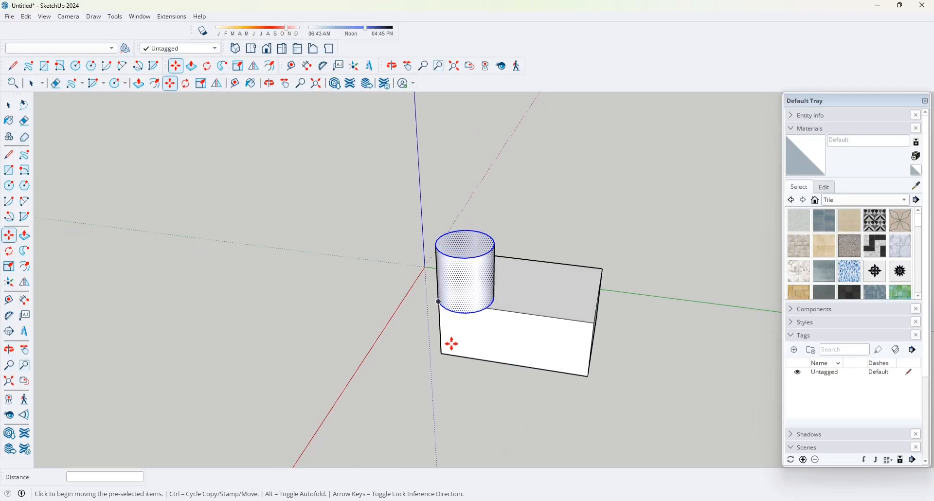
middle_drag(471, 312, 525, 326)
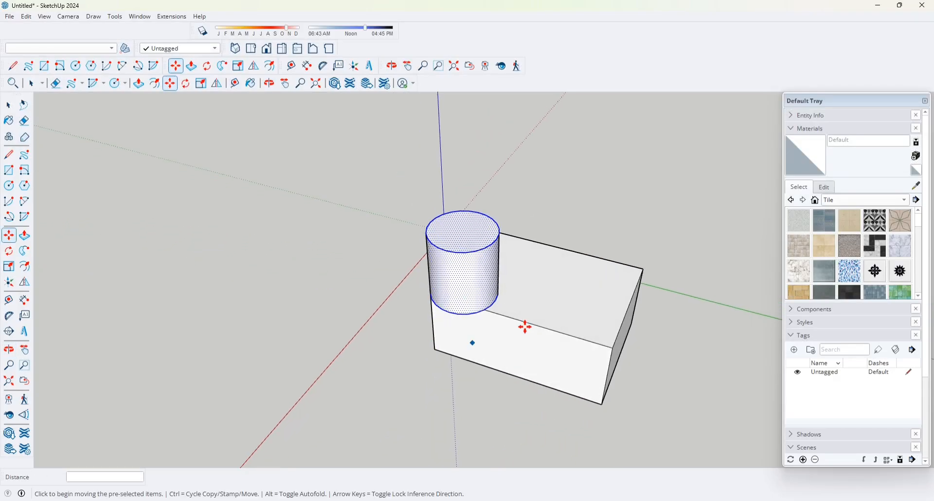
click(501, 296)
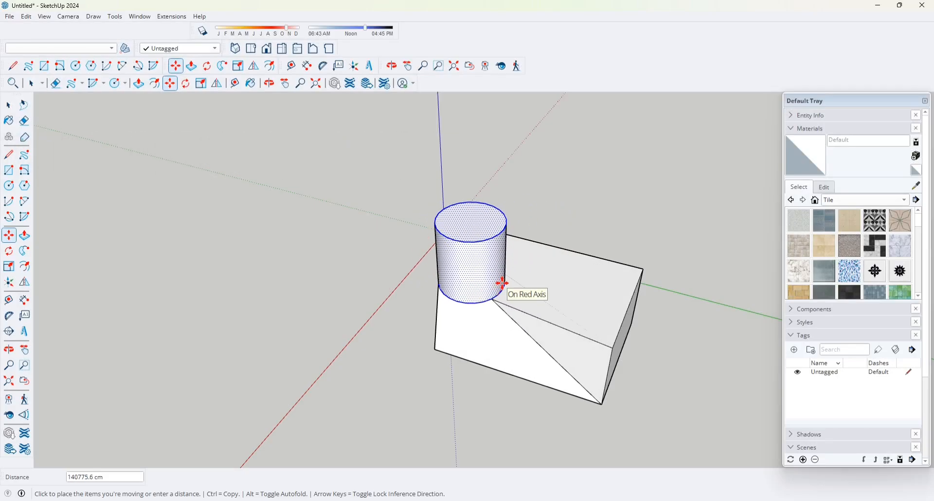
key(Escape)
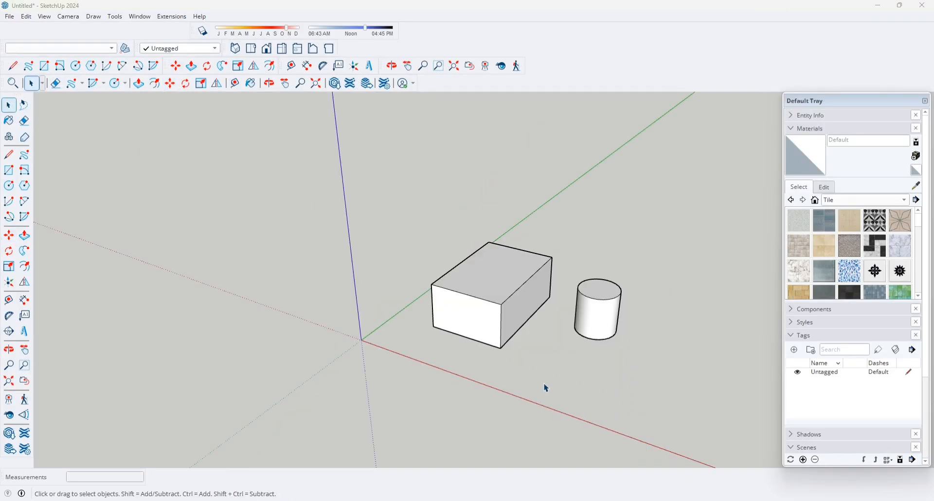
Select all the box's faces and edges, make them a group, and clear the selection
middle_drag(476, 337, 544, 352)
middle_drag(496, 300, 551, 216)
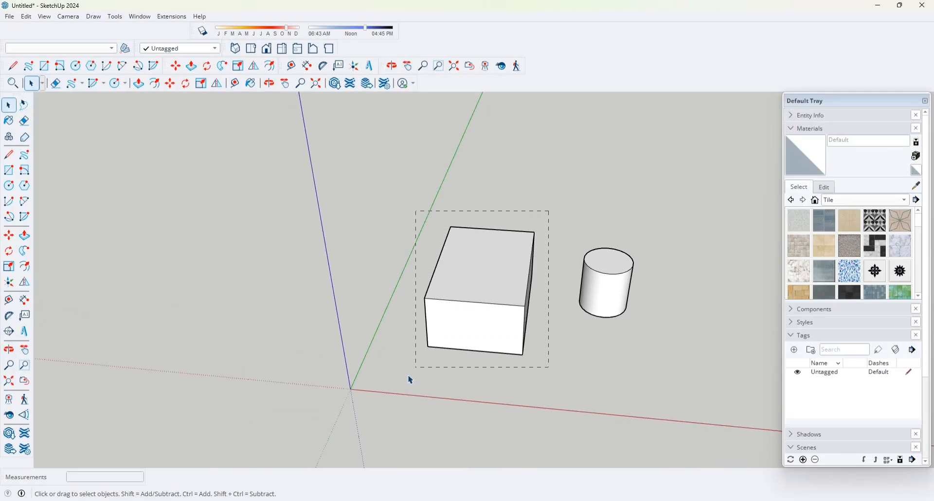
drag(411, 379, 421, 380)
middle_drag(546, 208, 530, 314)
right_click(475, 286)
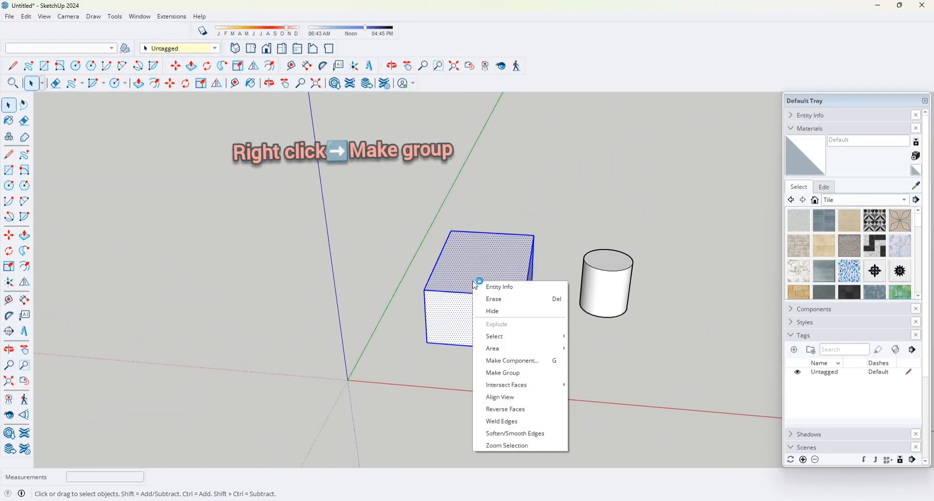
click(515, 377)
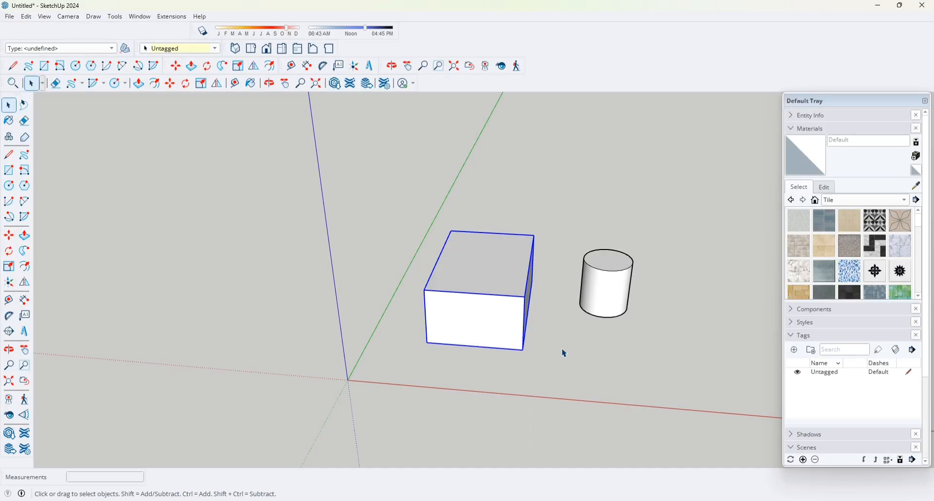
click(551, 353)
Pick the grouped box to check that it selects as a single object
key(o)
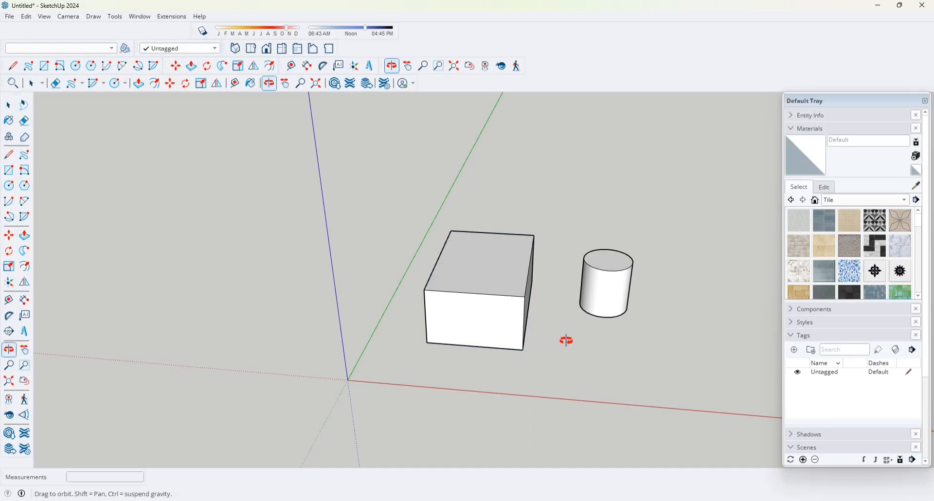
drag(567, 340, 500, 319)
key(space)
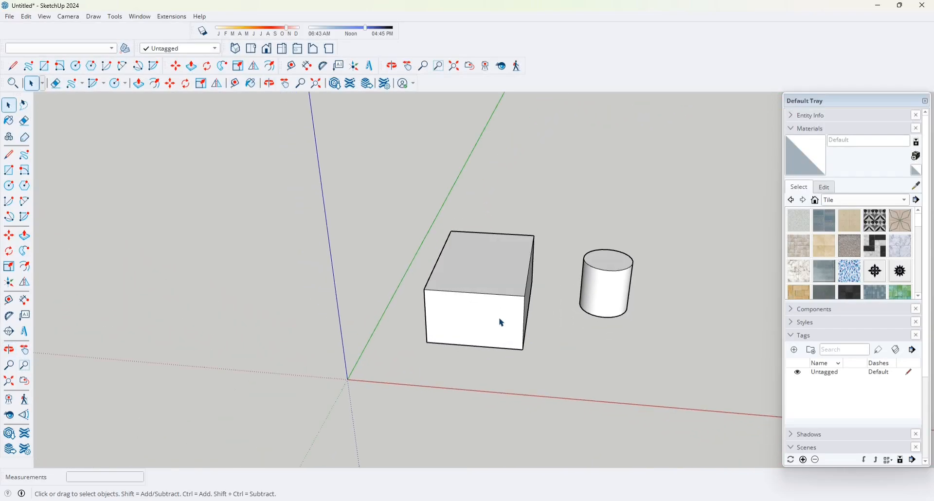
click(466, 306)
Select all the cylinder's faces and edges and make them a group
middle_drag(542, 308, 610, 344)
click(616, 291)
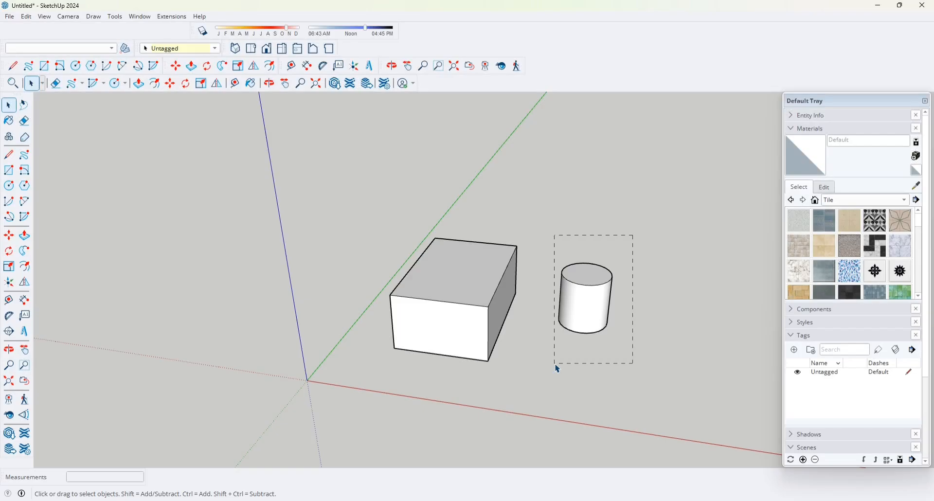
drag(556, 366, 555, 366)
right_click(579, 300)
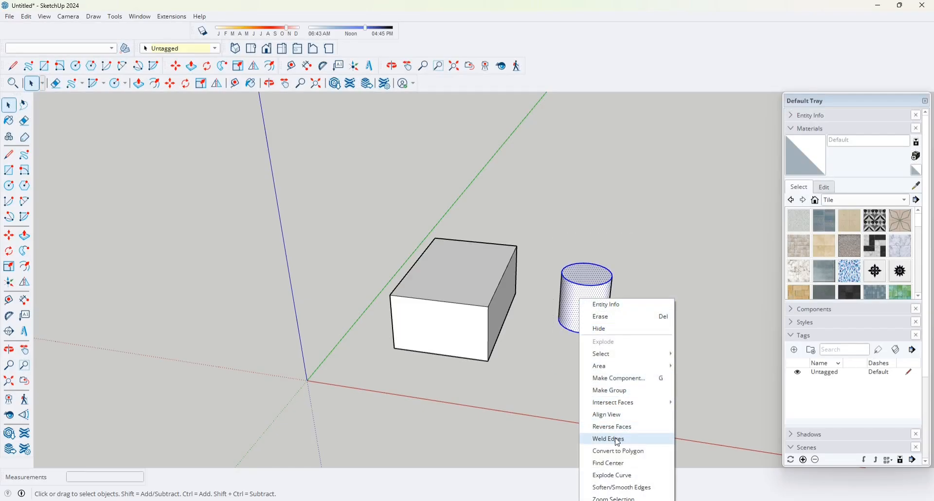
click(617, 391)
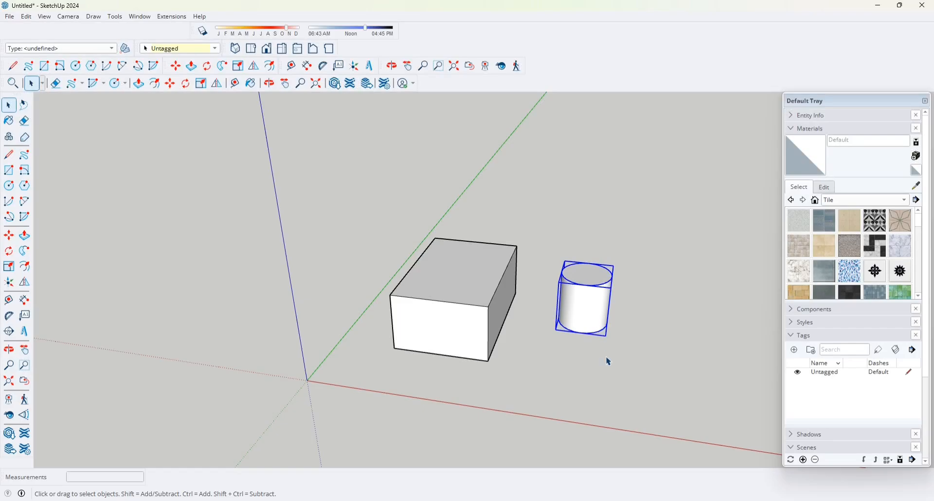
Move the cylinder group from its base edge onto the grouped box's nearest top corner
key(m)
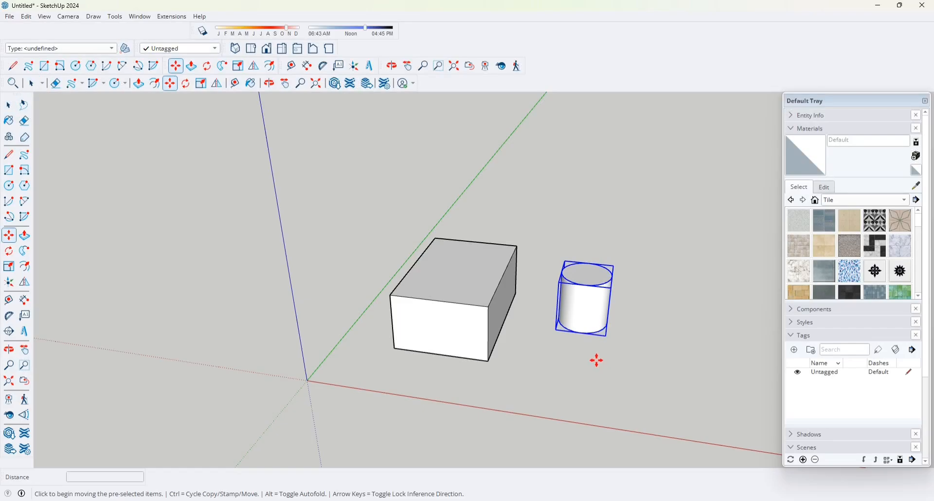
click(587, 333)
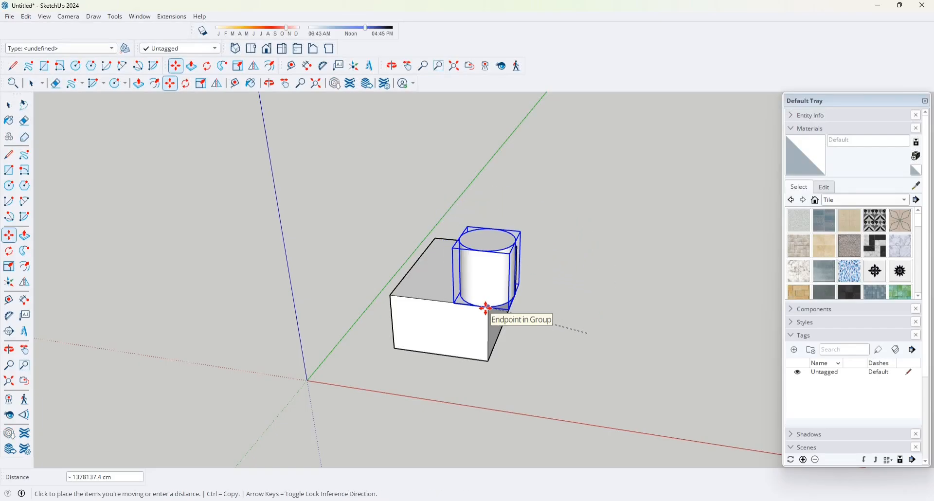
middle_drag(485, 308, 523, 325)
scroll(494, 310, up, 1)
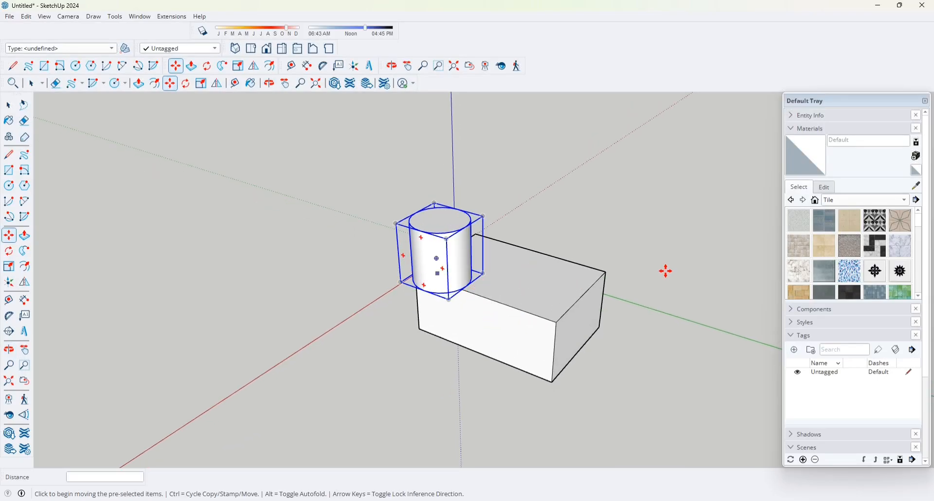
Move the cylinder group from its current box corner to the diagonally opposite top corner and clear the selection
middle_drag(396, 315, 425, 306)
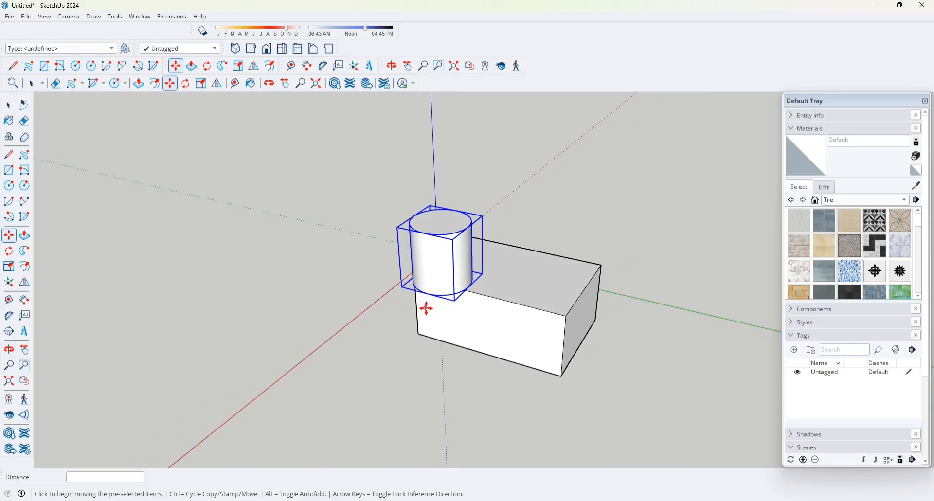
scroll(429, 308, up, 2)
click(405, 268)
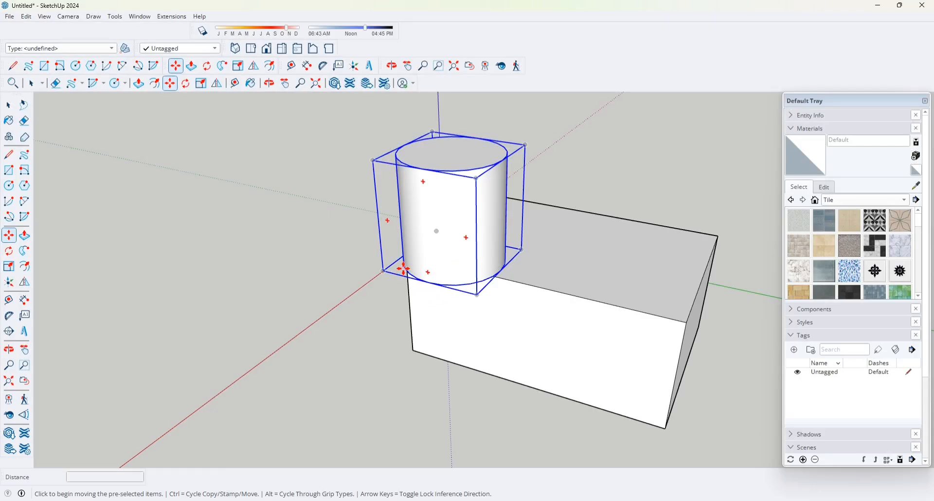
click(715, 237)
scroll(589, 292, down, 2)
key(space)
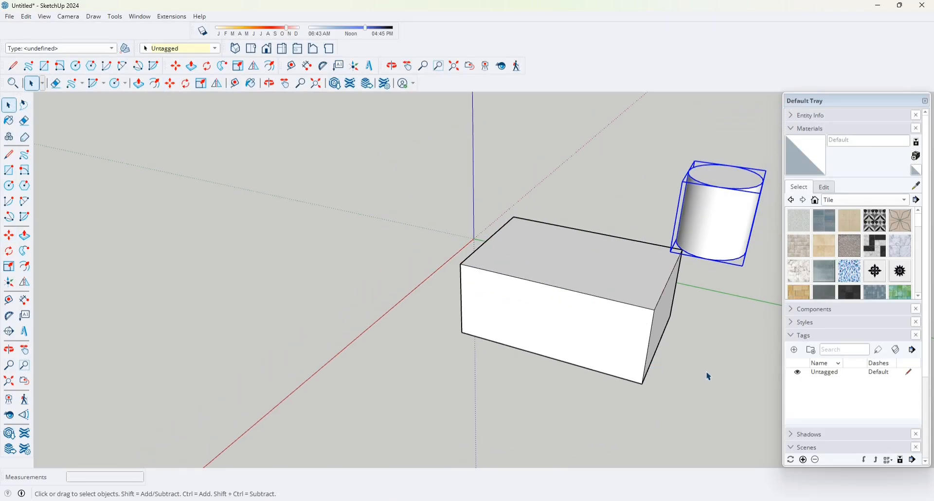
click(709, 375)
Examine the box and cylinder from several angles, including where they meet at the corner
middle_drag(669, 323, 613, 329)
drag(613, 329, 627, 323)
middle_drag(613, 329, 627, 323)
scroll(581, 288, down, 2)
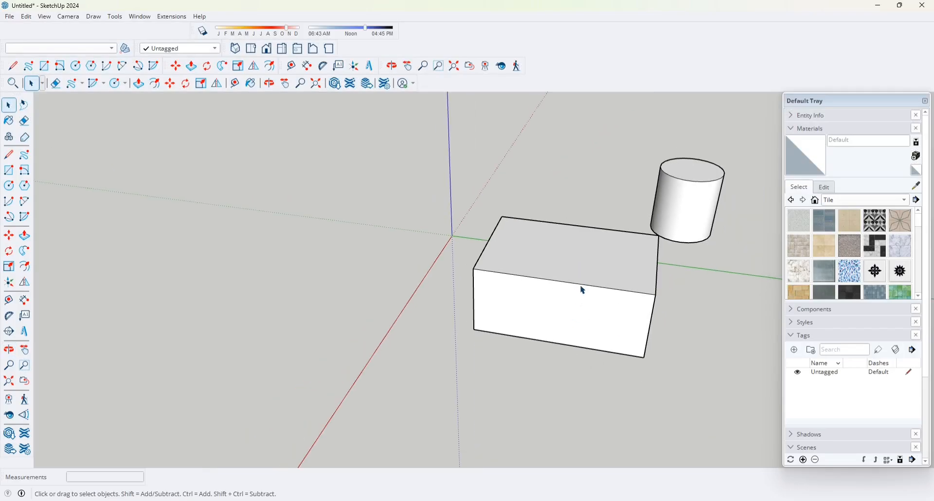
middle_drag(579, 287, 533, 288)
middle_drag(629, 282, 631, 304)
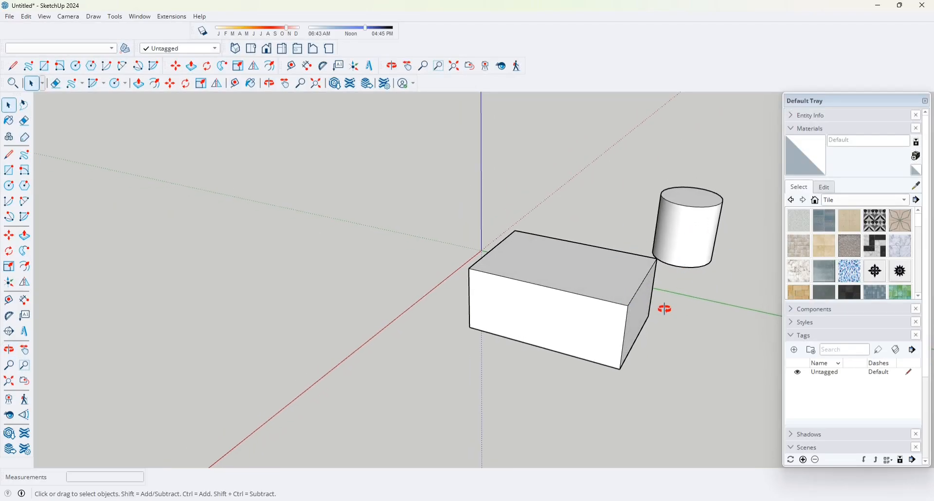
middle_drag(665, 309, 700, 319)
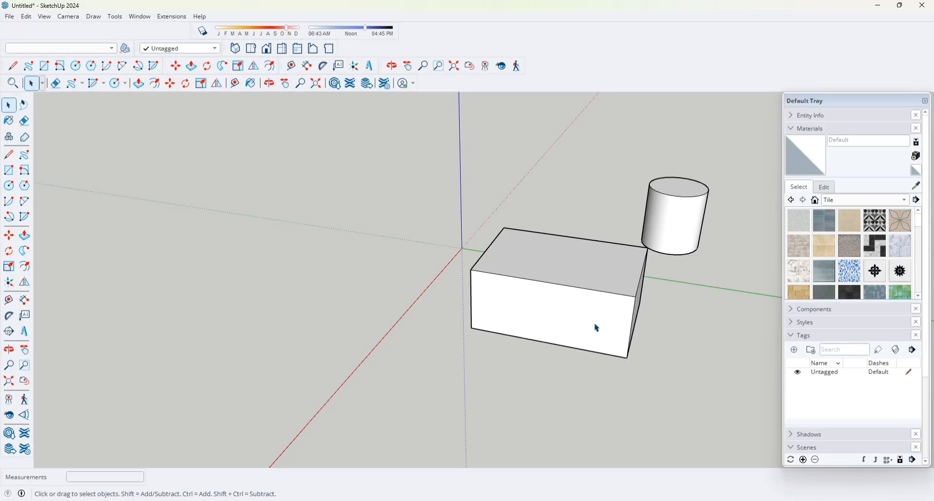
middle_drag(547, 284, 541, 344)
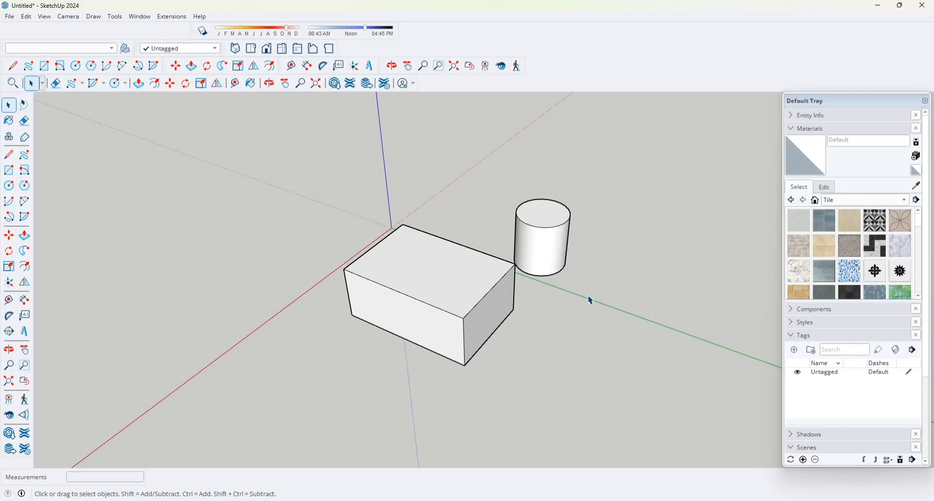
middle_drag(535, 332, 588, 289)
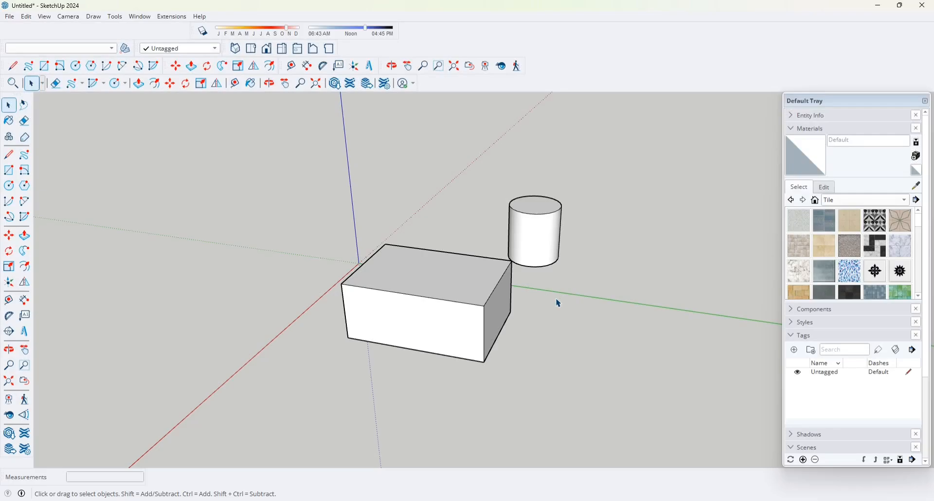
mouse_move(538, 296)
middle_down()
mouse_move(650, 348)
mouse_move(524, 288)
middle_up()
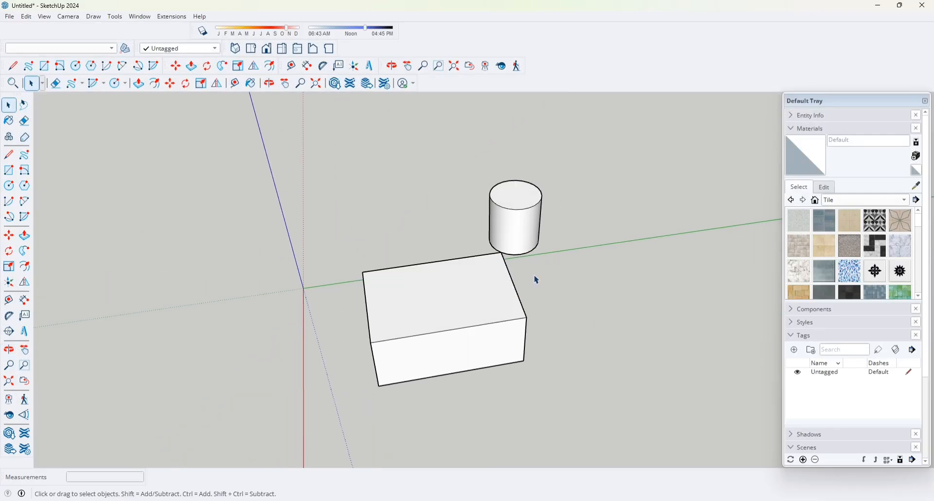
middle_drag(537, 281, 520, 260)
middle_drag(533, 344, 491, 355)
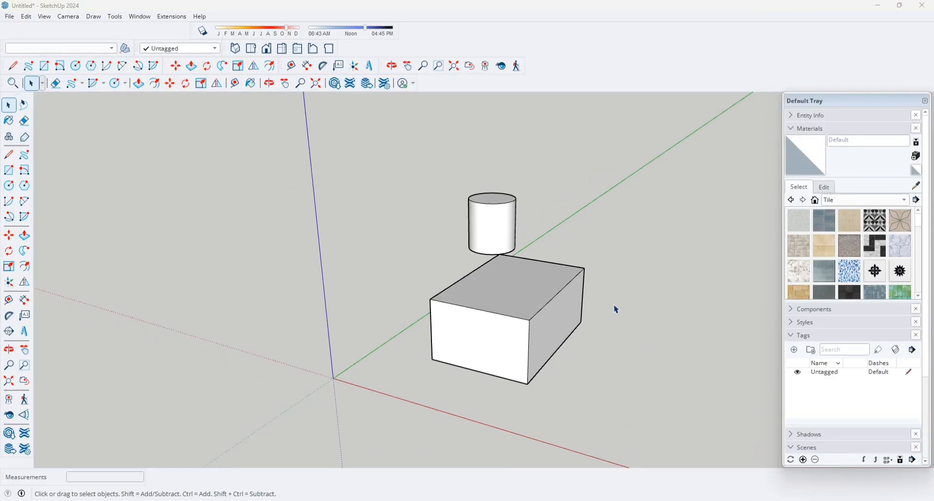
Pick the box group and the cylinder group in turn to check that they select separately, and clear the selection
middle_drag(606, 346, 520, 323)
scroll(520, 323, up, 2)
click(492, 290)
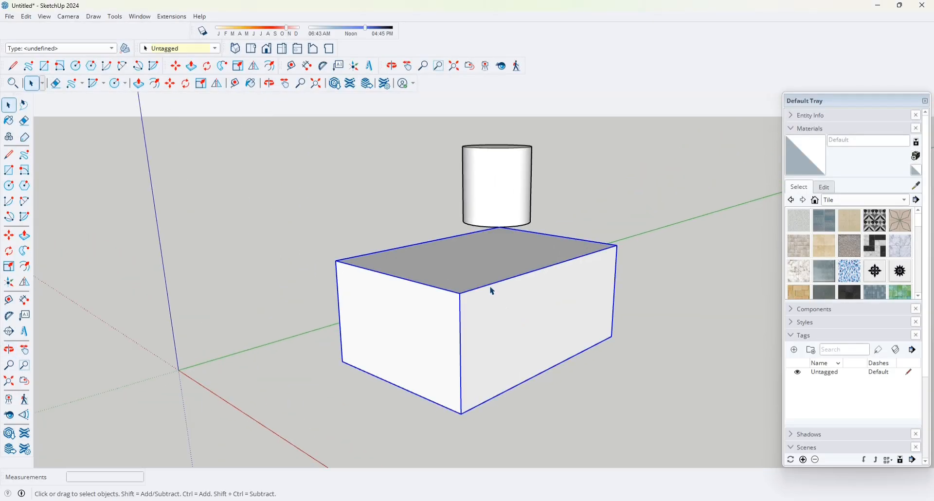
click(506, 178)
middle_drag(580, 273, 624, 330)
click(641, 363)
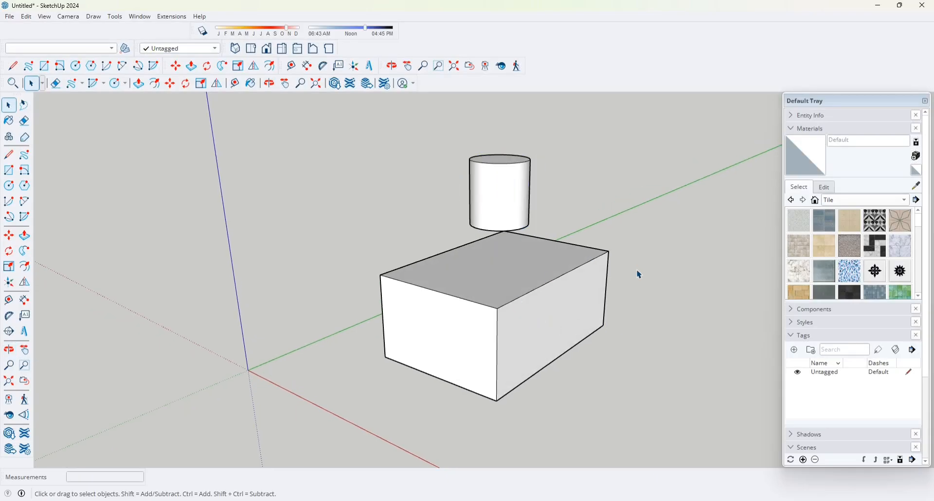
Draw a closed freehand outline on the grouped box's long side face without opening the group
click(531, 326)
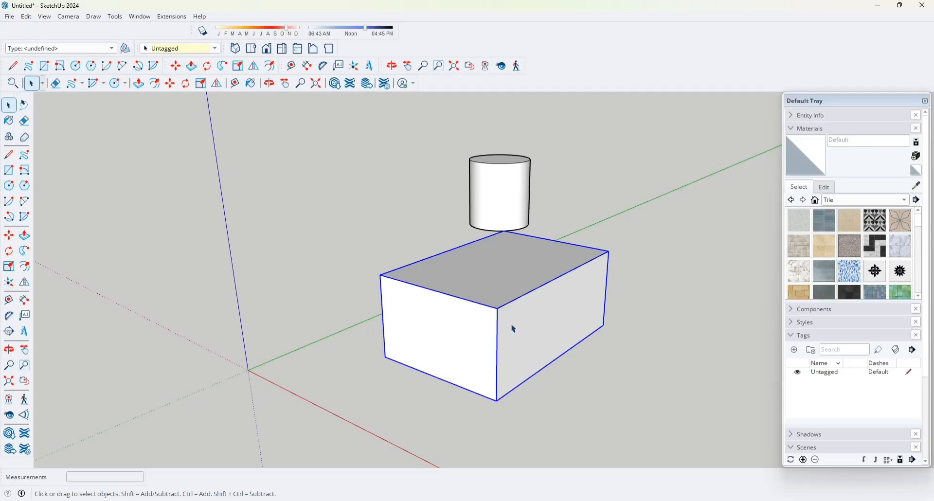
click(29, 68)
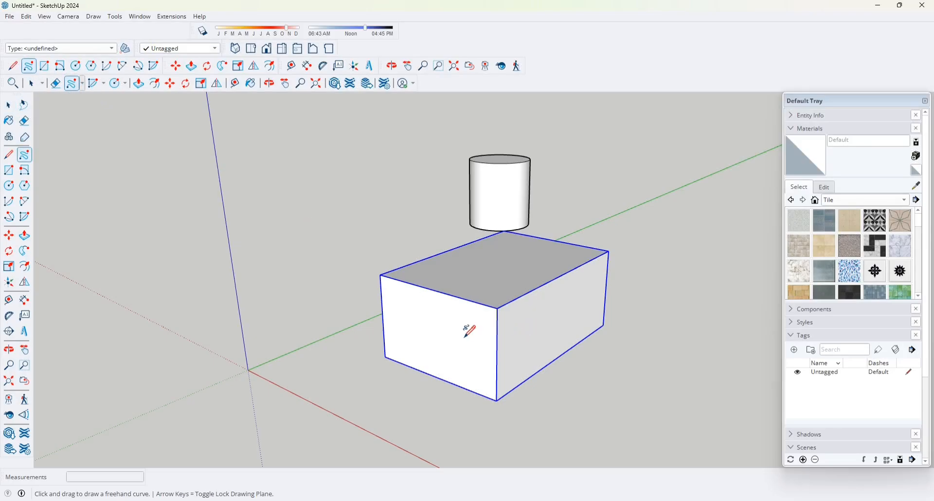
mouse_move(514, 339)
mouse_down()
mouse_move(543, 317)
mouse_move(530, 341)
mouse_move(515, 335)
mouse_up()
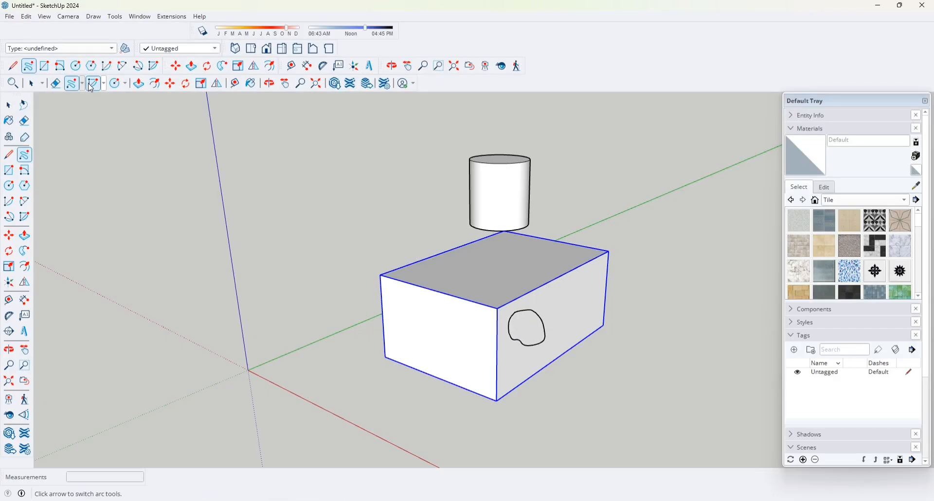
Add a circle of about 163,133 cm radius and a six-sided polygon of about 110,259 cm inscribed radius beside the freehand outline
click(75, 65)
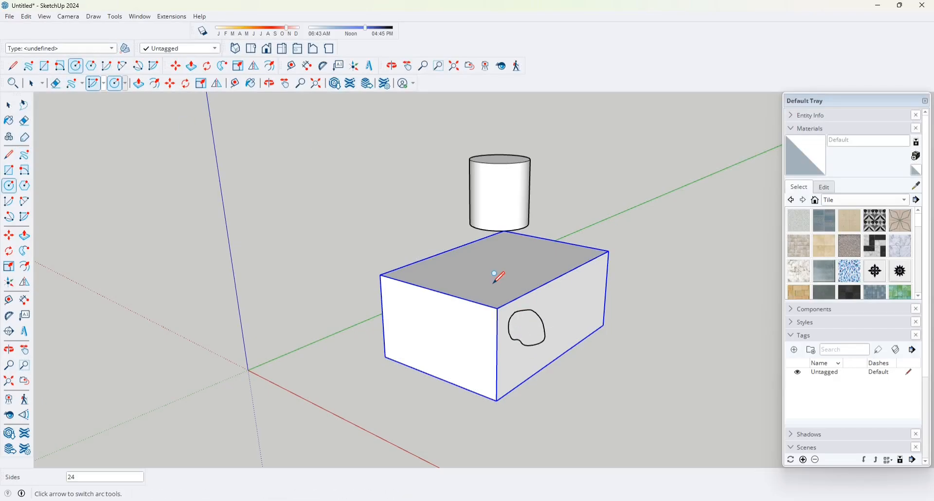
click(563, 315)
click(574, 299)
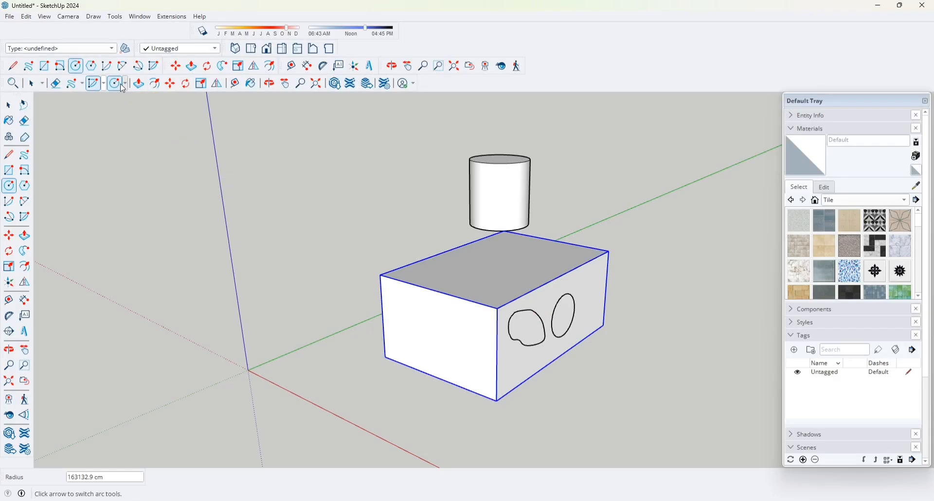
click(594, 292)
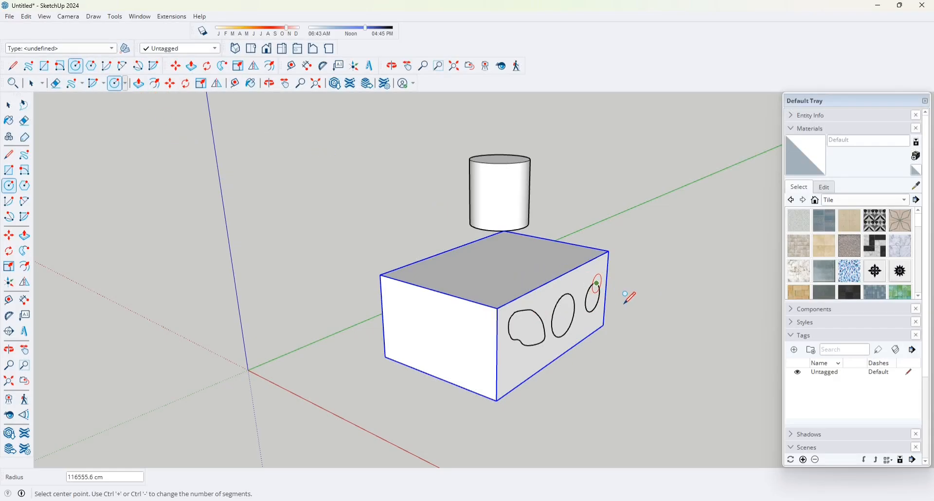
click(599, 292)
key(ctrl+z)
click(91, 67)
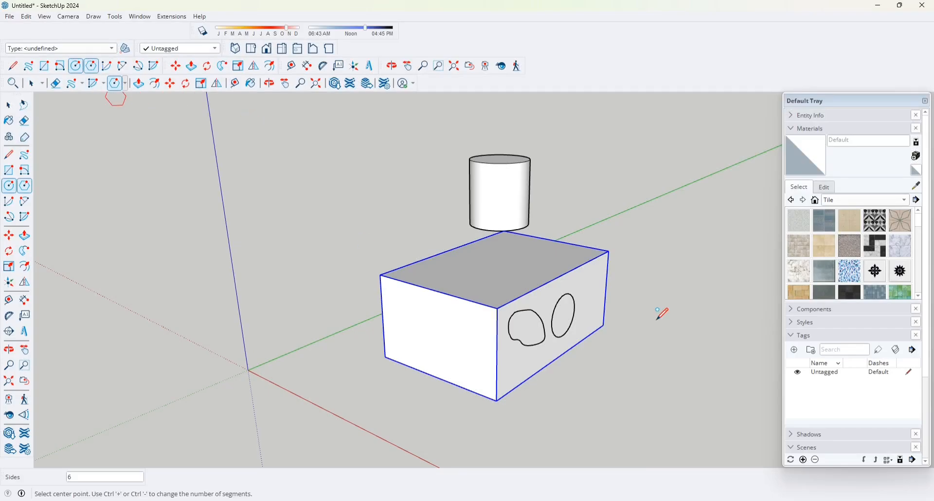
click(593, 284)
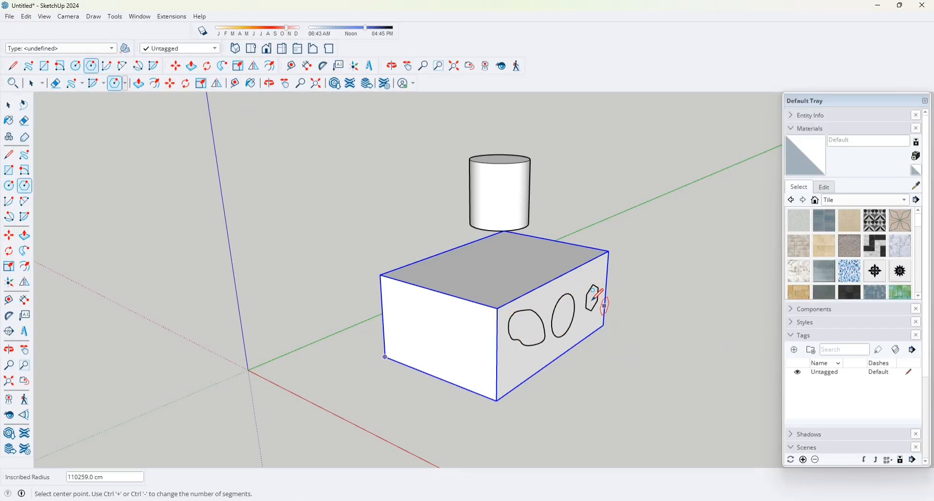
Push/Pull the freehand shape outward about 569,288 cm, the circle about 683,446 cm, and the hexagon outward as well
key(p)
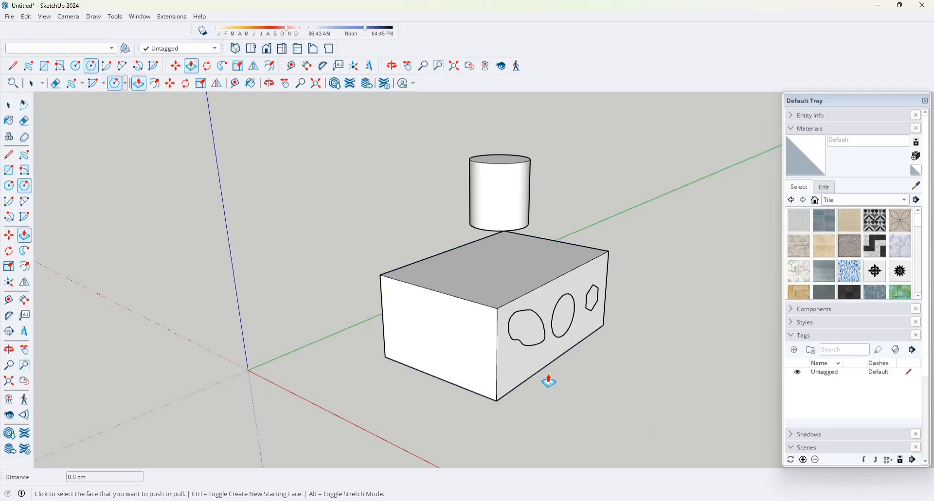
click(522, 327)
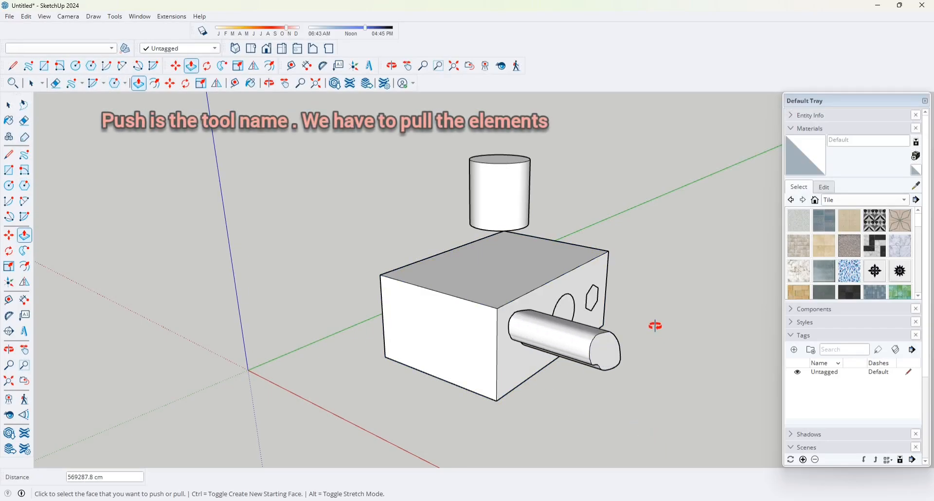
middle_drag(654, 328, 565, 334)
drag(566, 334, 639, 355)
click(639, 355)
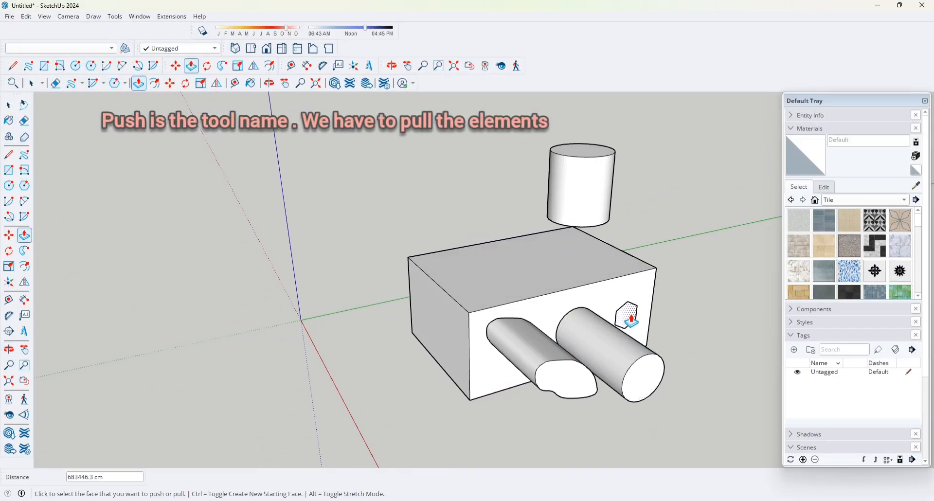
click(627, 315)
click(702, 371)
Pick the grouped box to check whether the three extrusions belong to it, and examine them with the selection cleared
scroll(483, 415, down, 1)
middle_drag(483, 415, 633, 406)
middle_drag(484, 381, 462, 381)
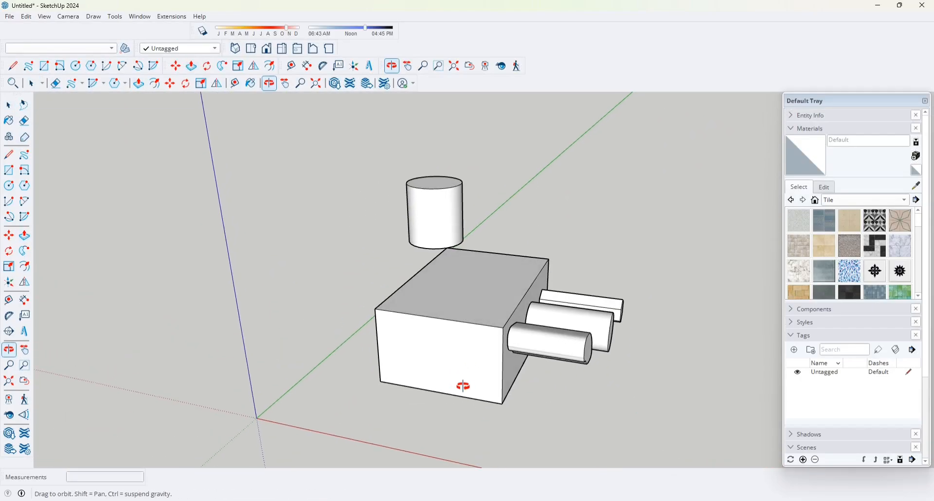
click(471, 348)
middle_drag(471, 348, 452, 348)
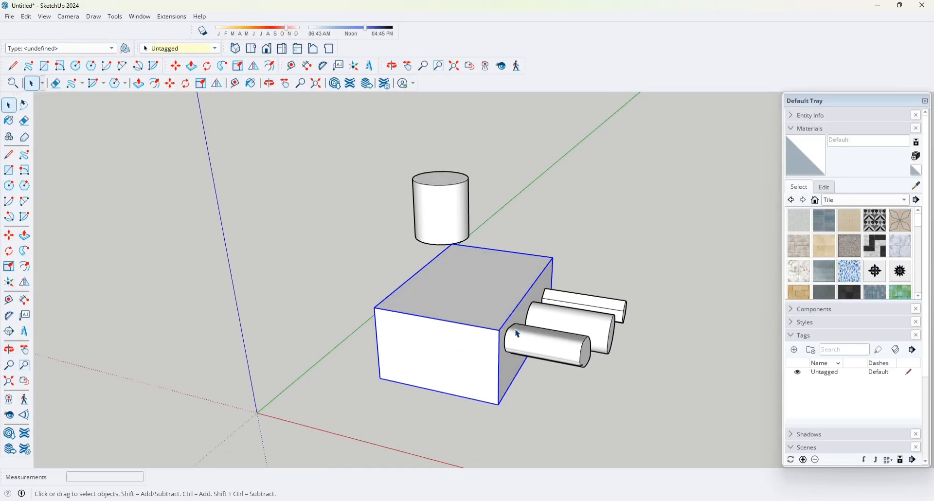
middle_drag(518, 333, 565, 312)
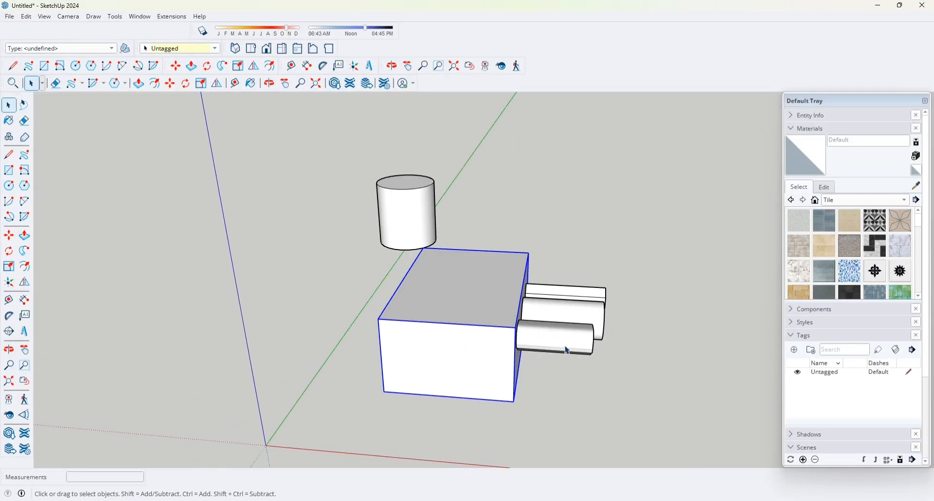
middle_drag(565, 347, 566, 314)
middle_drag(548, 370, 535, 339)
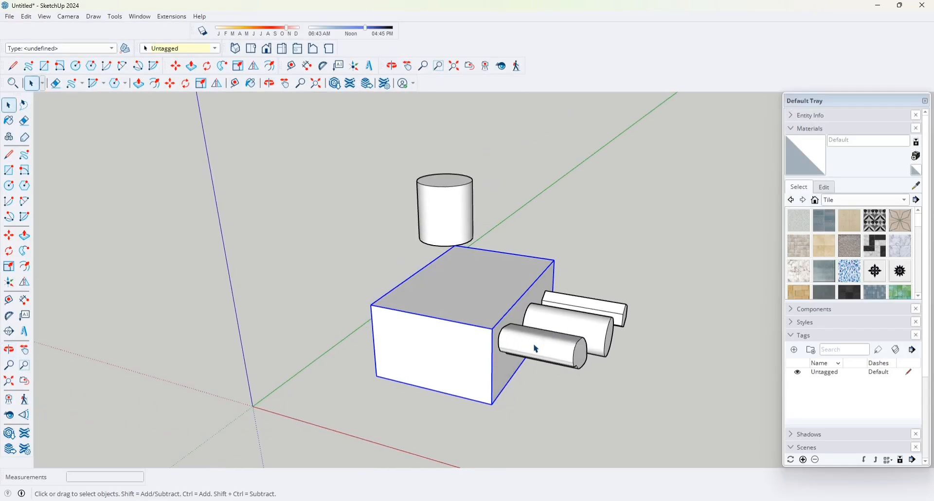
click(582, 381)
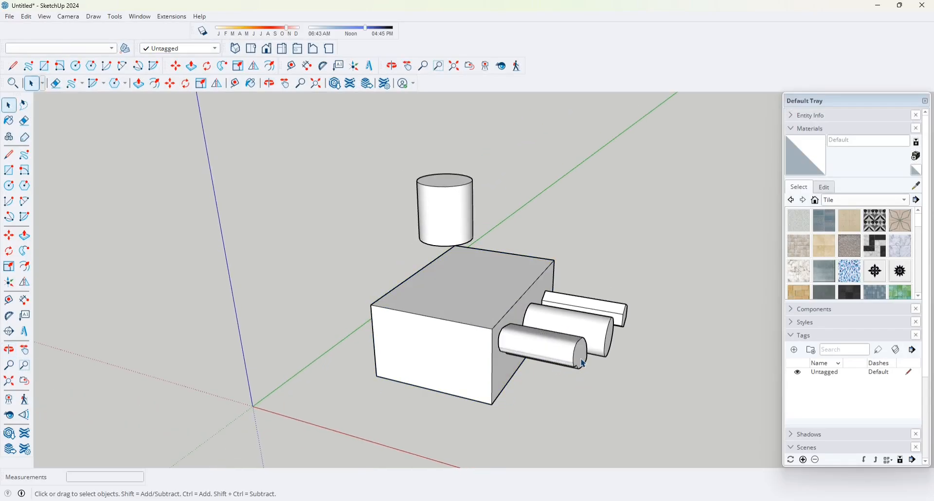
middle_drag(576, 370, 531, 402)
scroll(543, 346, up, 3)
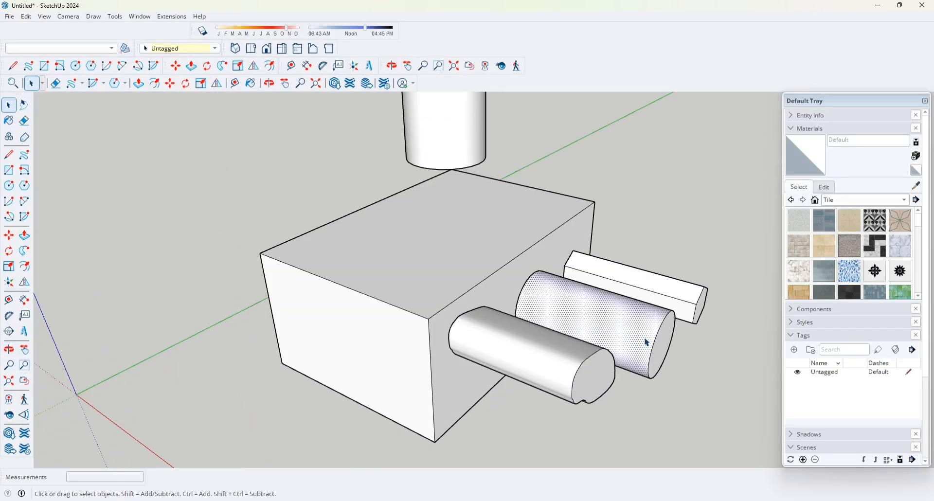
middle_drag(647, 343, 734, 346)
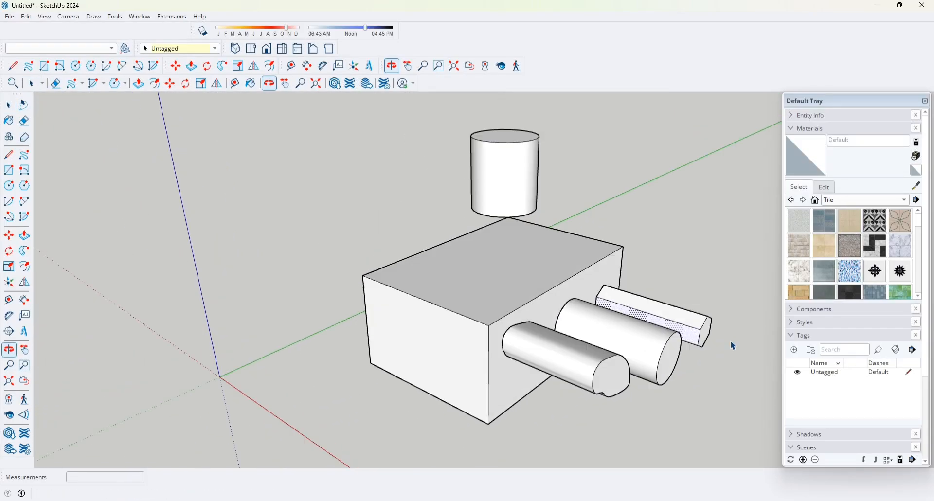
Undo the three extrusions and the hexagon, circle and freehand outline on the box's side face
key(space)
key(ctrl+z)
key(ctrl+z)
key(ctrl+z)
key(ctrl+z)
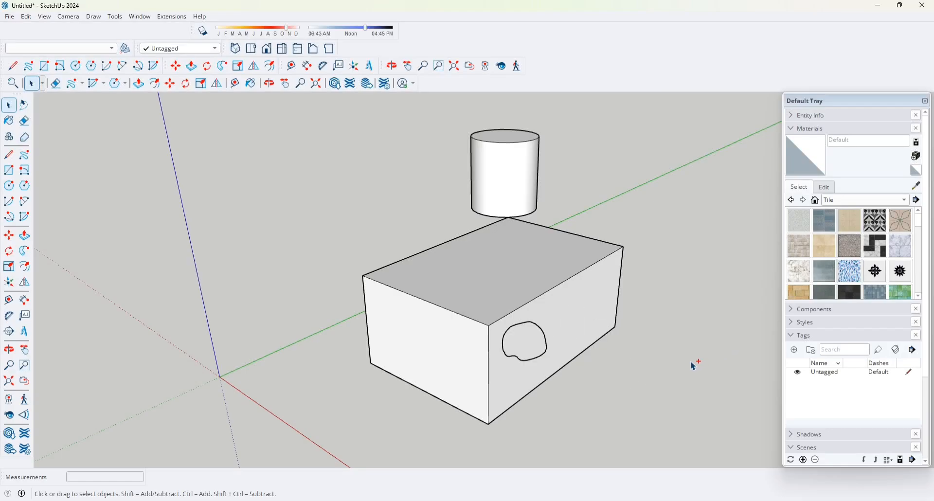
key(ctrl+z)
Open the box group for editing
middle_drag(646, 363, 598, 338)
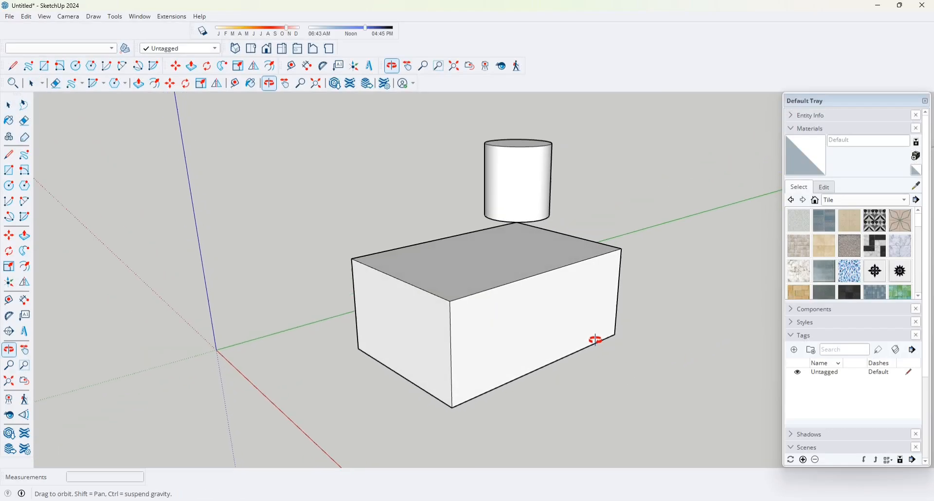
double_click(482, 322)
middle_drag(483, 322, 519, 381)
middle_drag(615, 375, 423, 337)
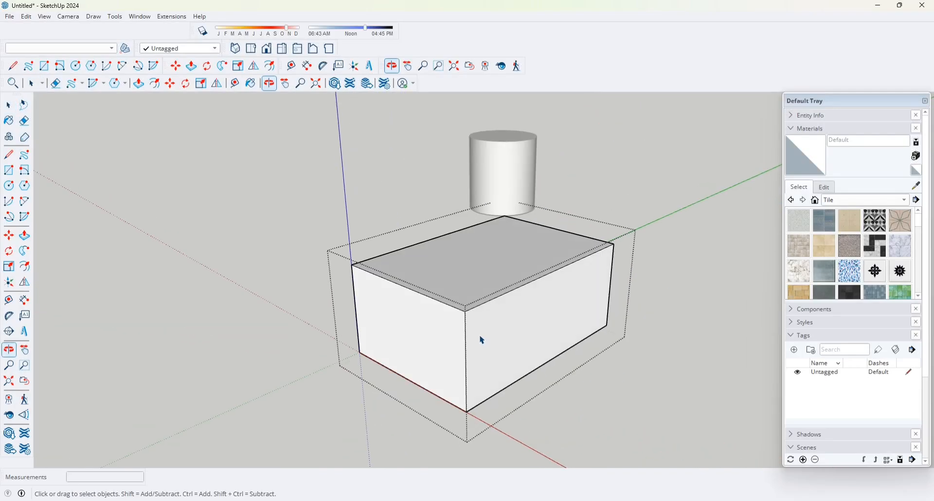
Pick the box's top face and its long side face in turn to check that faces select individually inside the group
middle_drag(484, 330, 471, 292)
click(473, 296)
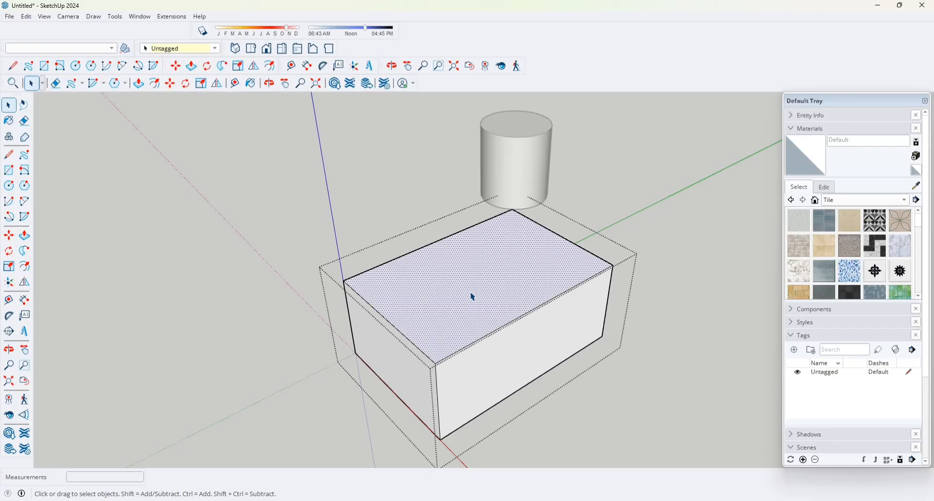
click(476, 381)
middle_drag(468, 394, 668, 296)
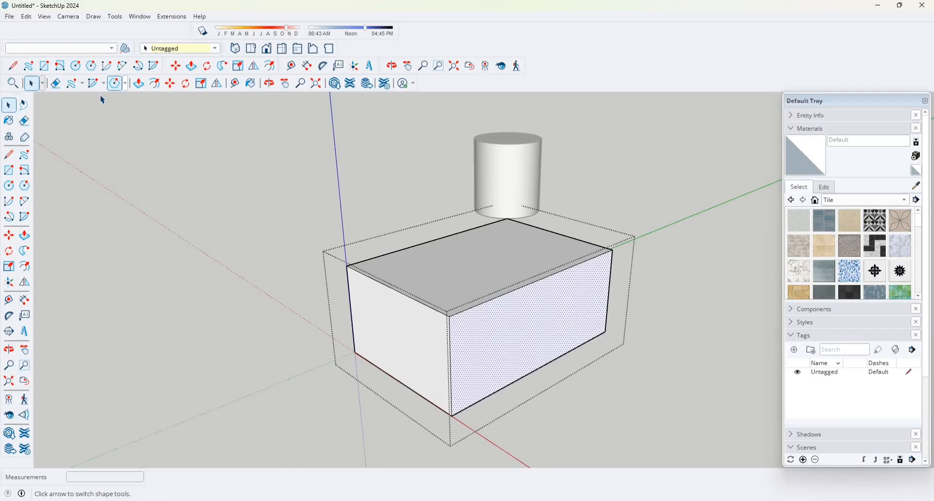
Draw a circle with a radius of about 155,695 cm on the box's long side face inside the group
click(78, 72)
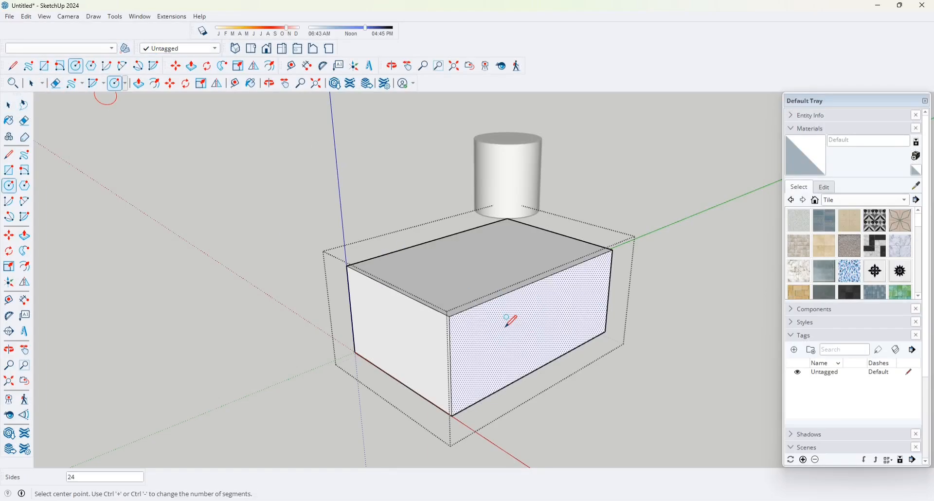
click(504, 334)
click(556, 382)
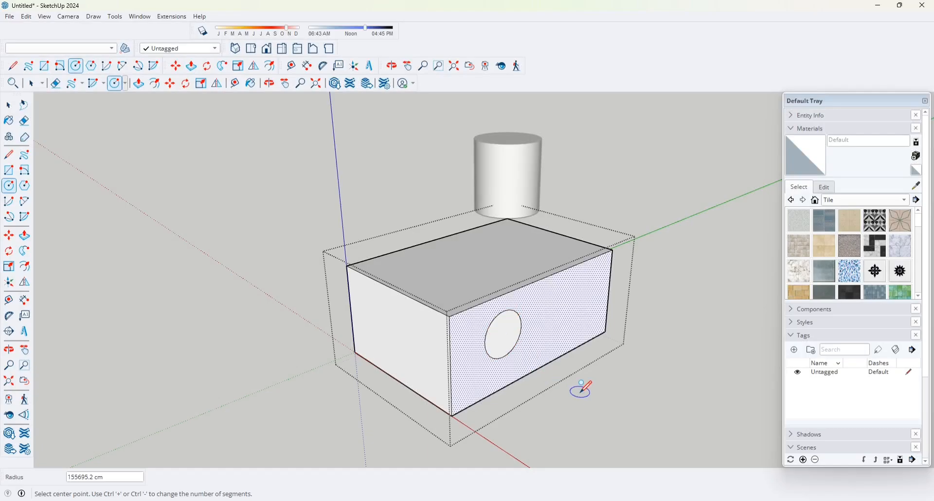
Extrude the circle outward from the box's side face by about 876,750 cm with Push/Pull
key(p)
key(space)
click(511, 339)
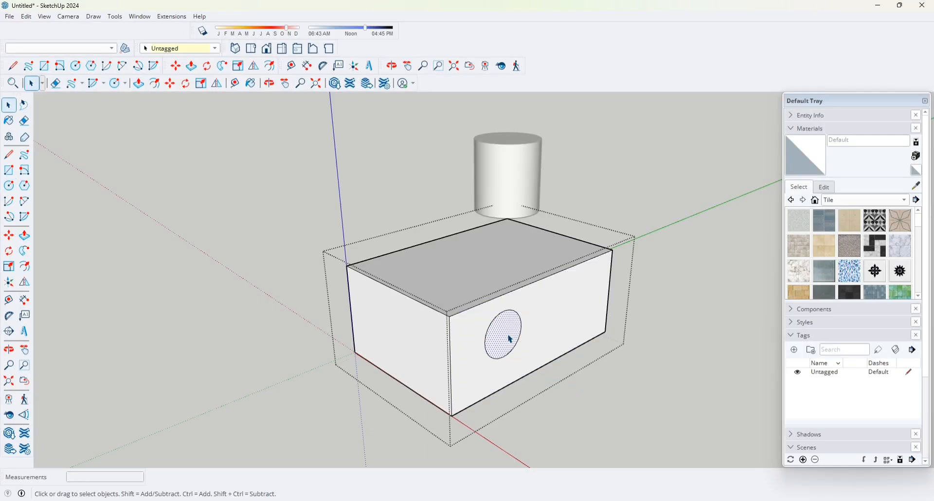
key(p)
click(506, 333)
click(629, 392)
scroll(456, 332, down, 1)
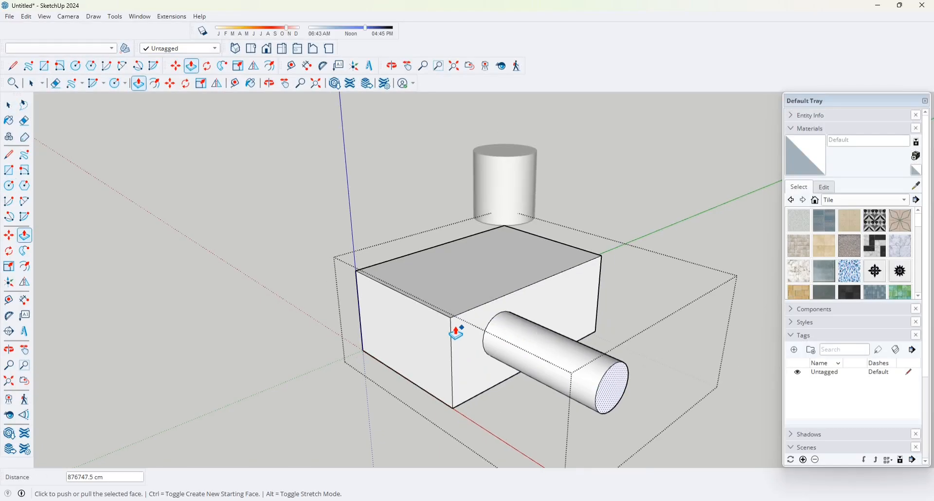
scroll(456, 333, down, 2)
Leave the box group and examine the box and its side cylinder from outside to check that they belong together
key(space)
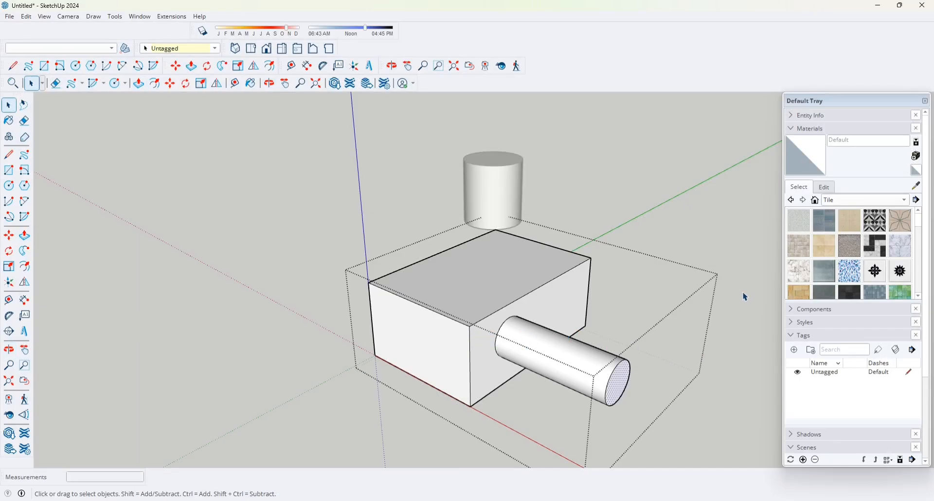
click(745, 296)
mouse_move(575, 369)
middle_down()
mouse_move(610, 369)
mouse_move(574, 384)
middle_up()
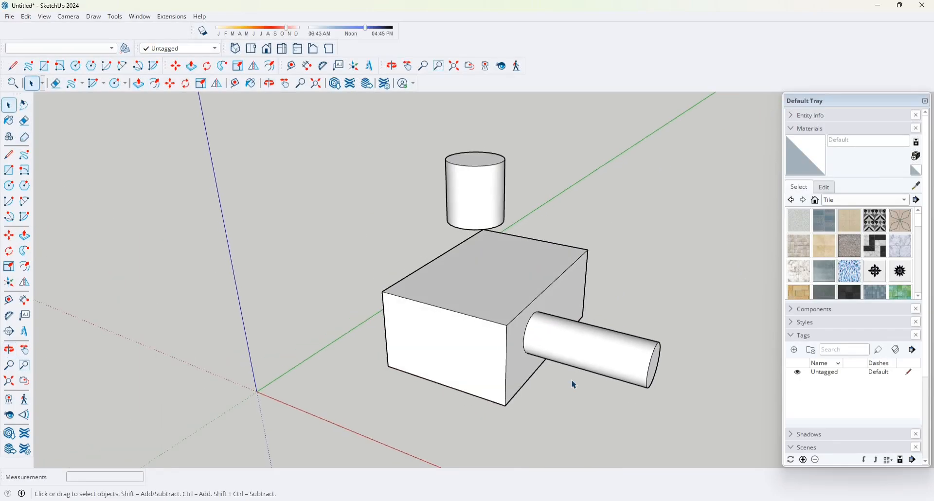
click(644, 363)
scroll(634, 400, down, 2)
middle_drag(628, 374, 704, 267)
click(704, 267)
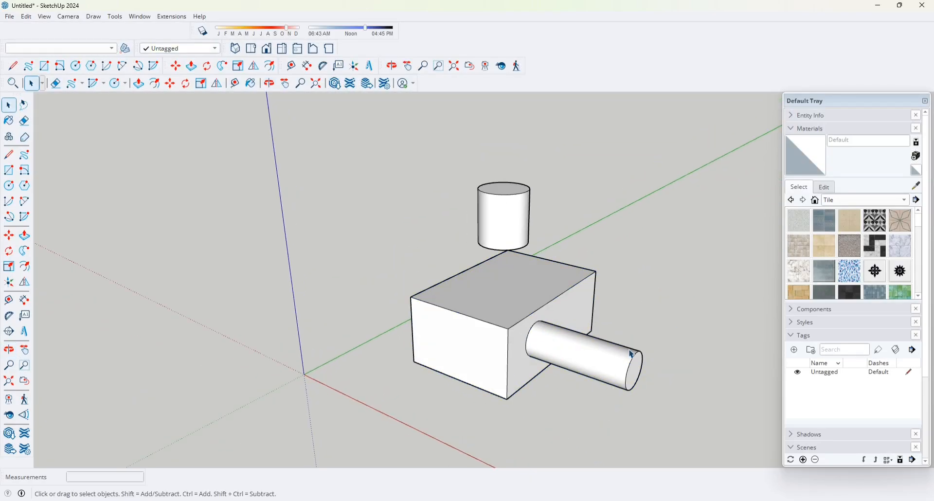
middle_drag(535, 357, 486, 365)
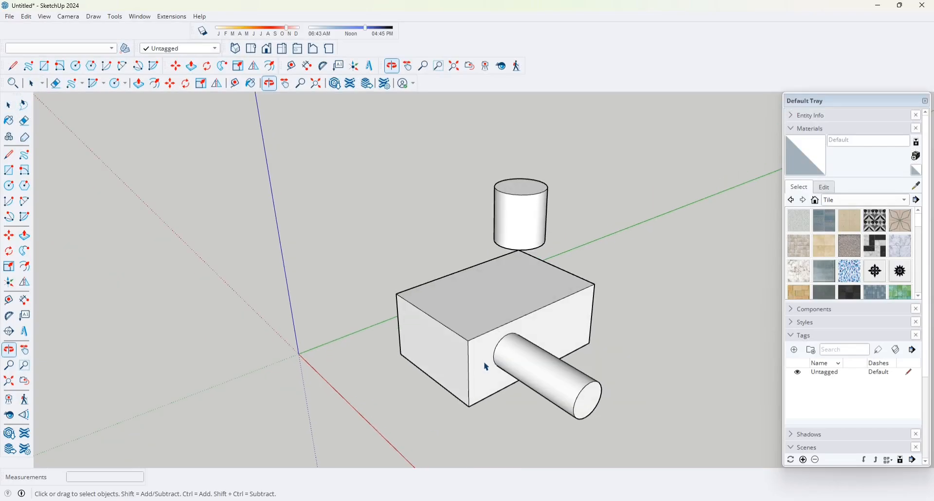
Reopen the box group and pick its top face and short end face individually, inspecting the box from other angles
double_click(553, 323)
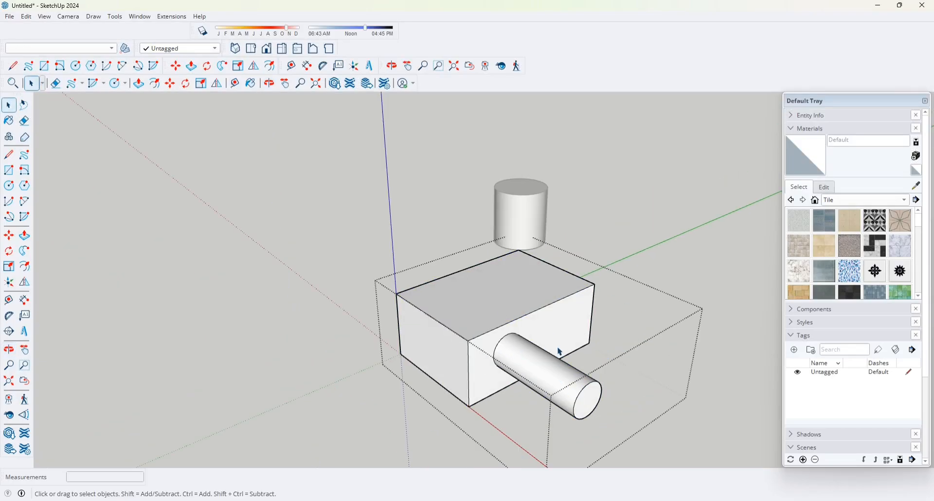
scroll(551, 348, up, 2)
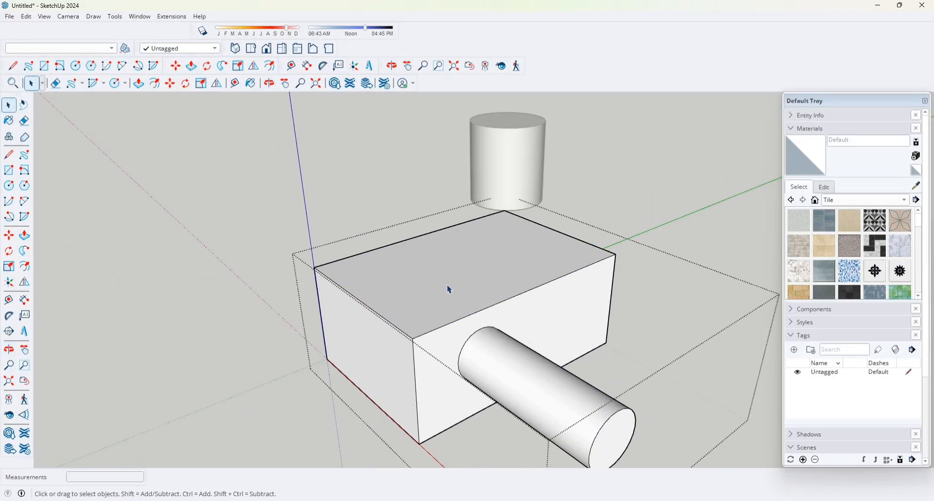
click(426, 286)
click(372, 343)
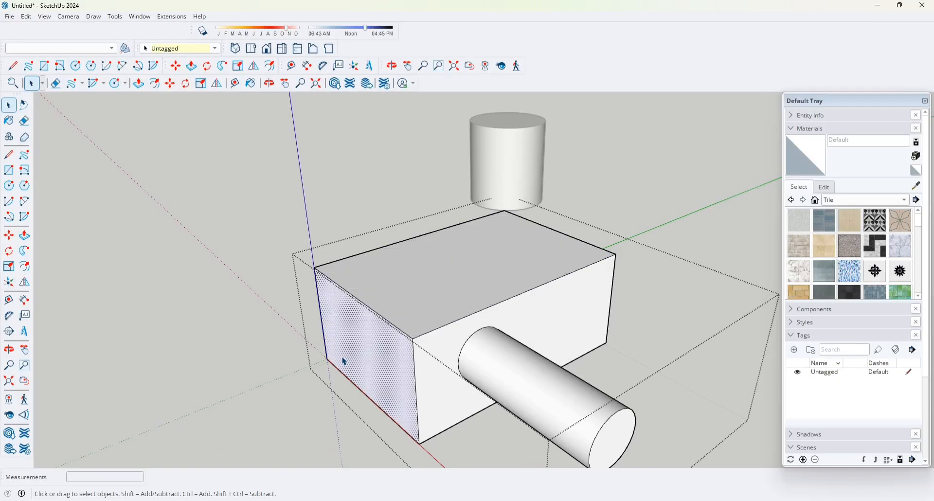
middle_drag(340, 359, 652, 361)
middle_drag(479, 295, 586, 332)
click(653, 201)
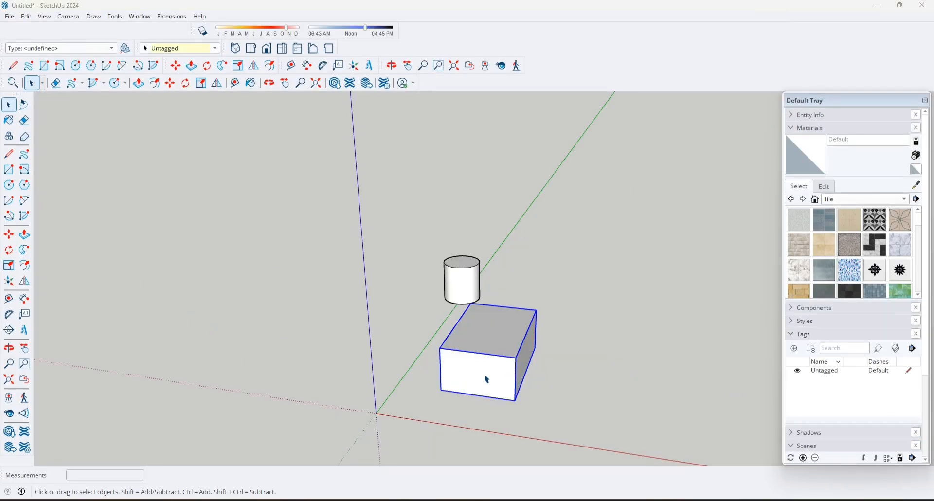
Pick the plain box from outside its group to check that it selects as one object, and clear the selection
scroll(486, 379, up, 4)
middle_drag(483, 384, 396, 375)
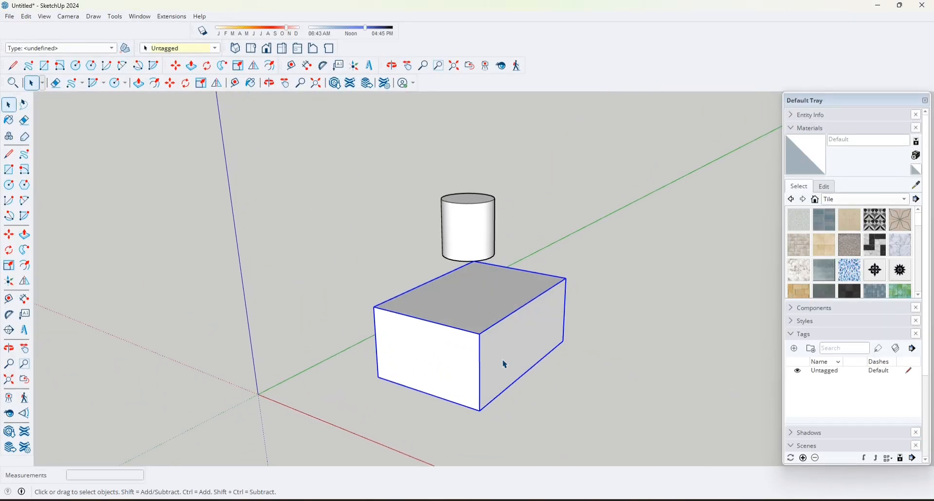
click(580, 373)
click(464, 358)
middle_drag(463, 365, 471, 323)
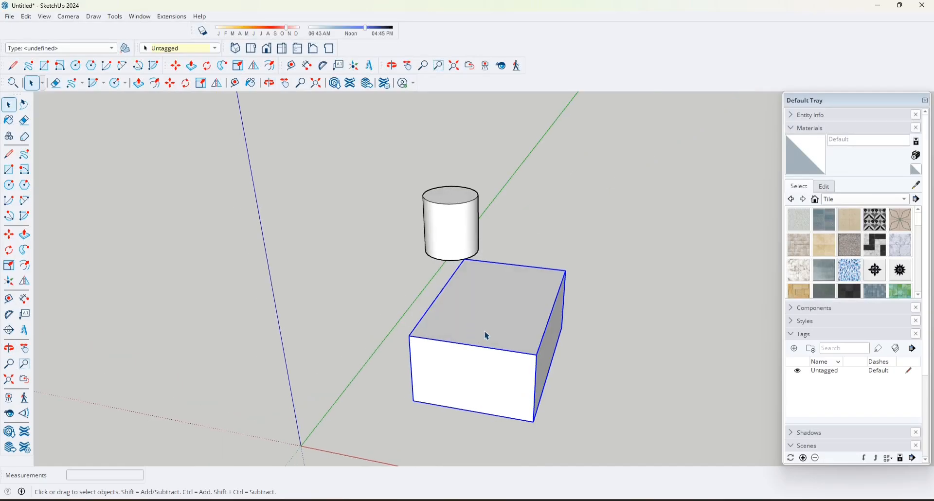
click(592, 362)
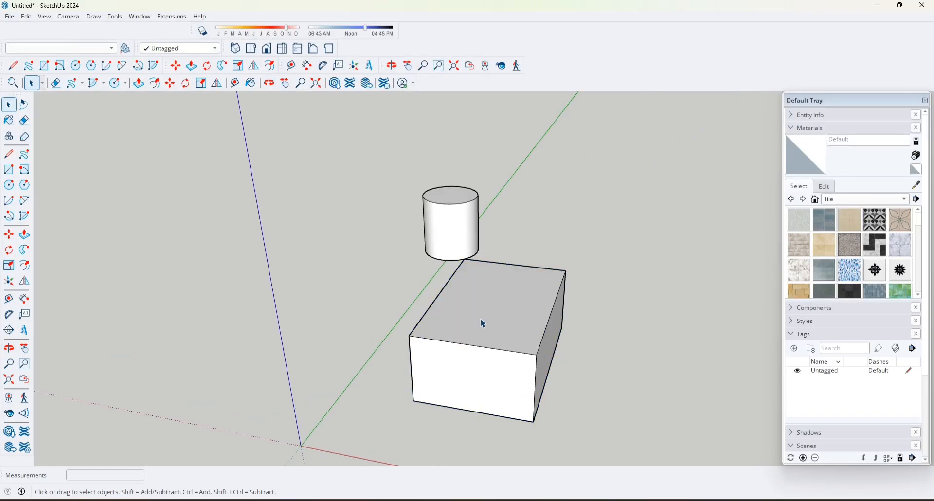
Explode the box group into loose geometry and clear the selection
click(483, 324)
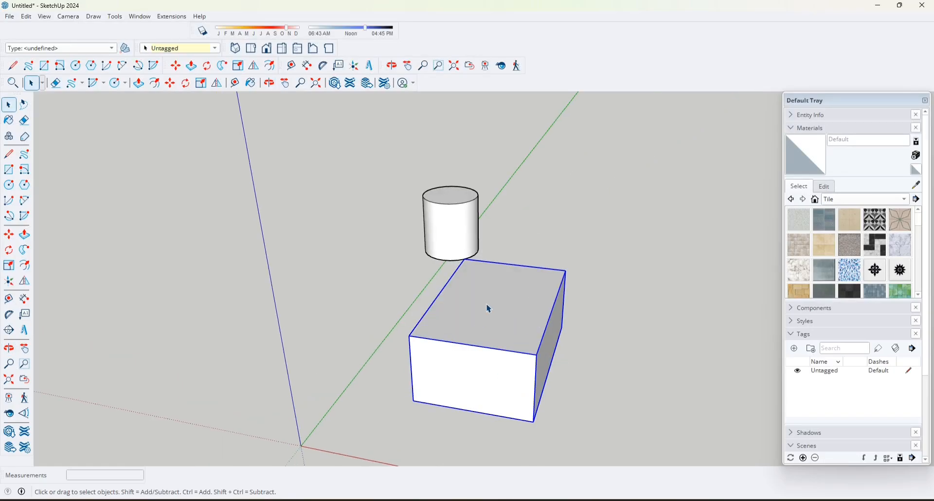
right_click(475, 311)
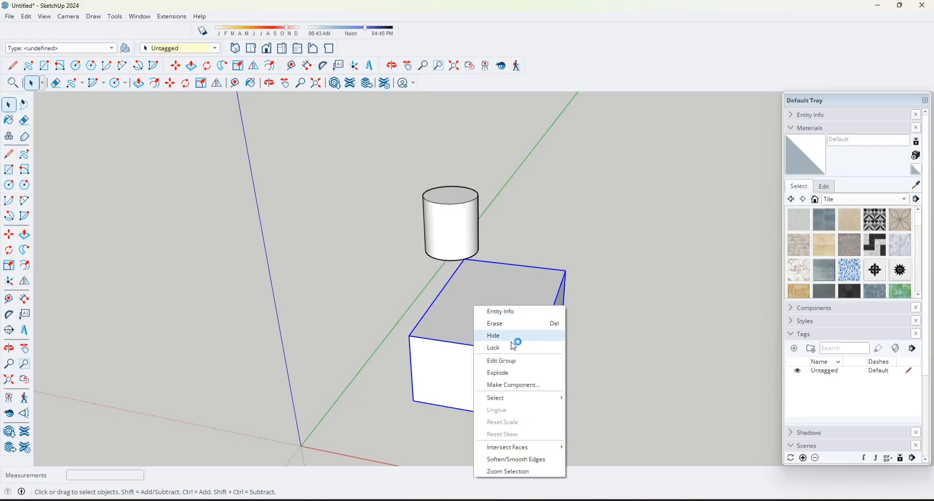
click(515, 374)
click(594, 354)
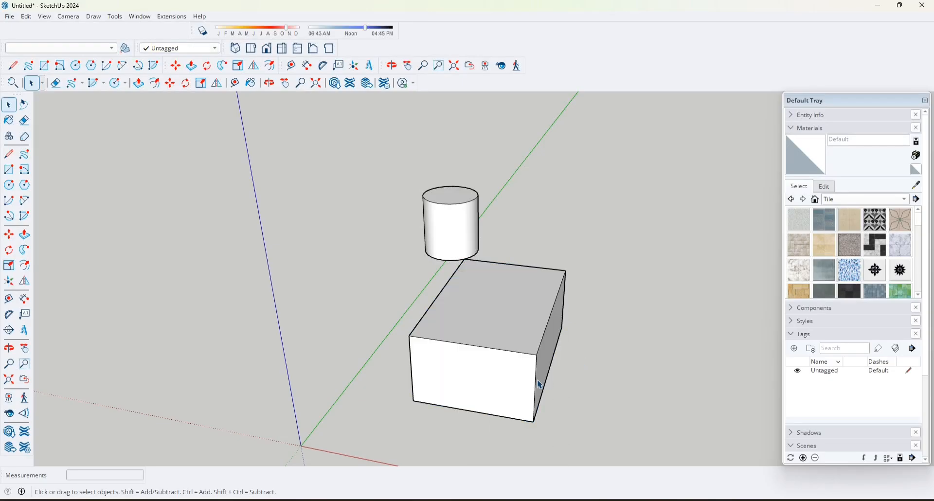
Pick the exploded box's faces one by one from several angles to check that they select individually
click(487, 374)
click(549, 349)
click(554, 317)
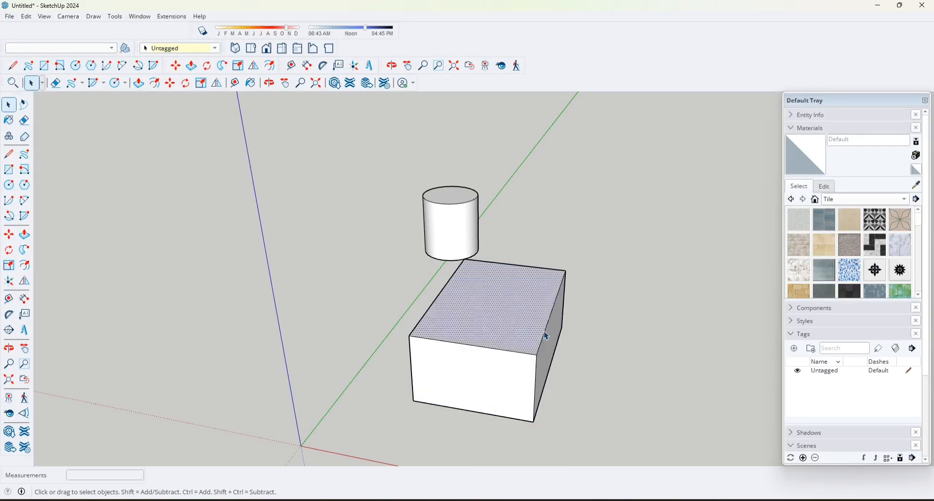
middle_drag(554, 316, 173, 348)
click(429, 389)
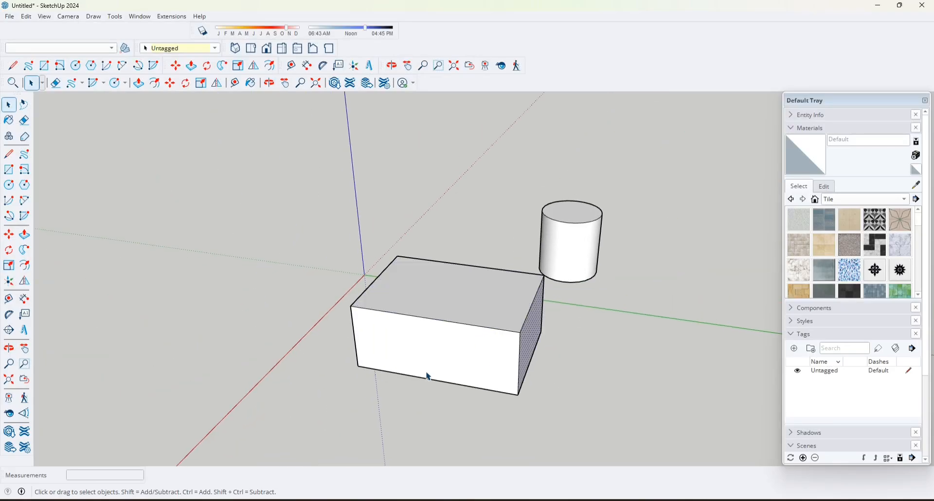
middle_drag(545, 268, 652, 132)
click(516, 330)
middle_drag(519, 334, 633, 456)
Pick the cylinder group and the box's front, top and side faces in turn to compare grouped and ungrouped selection
click(473, 225)
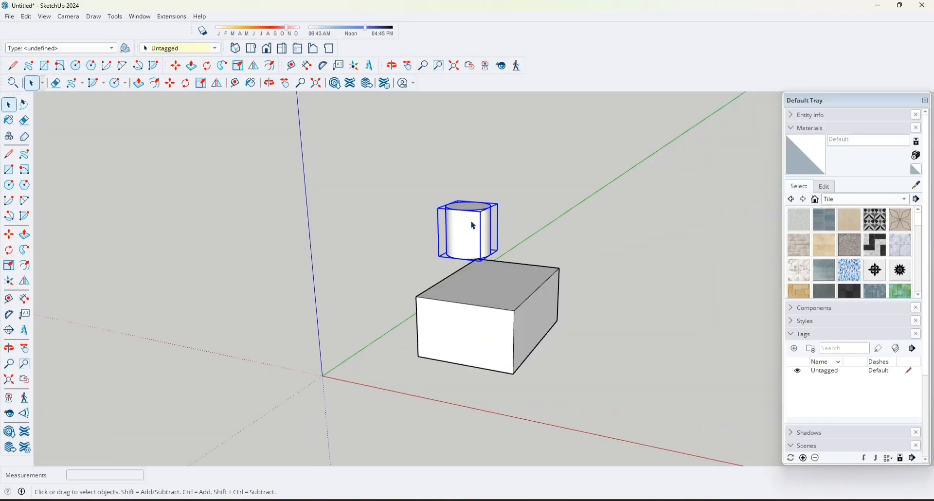
click(488, 349)
click(506, 296)
click(524, 319)
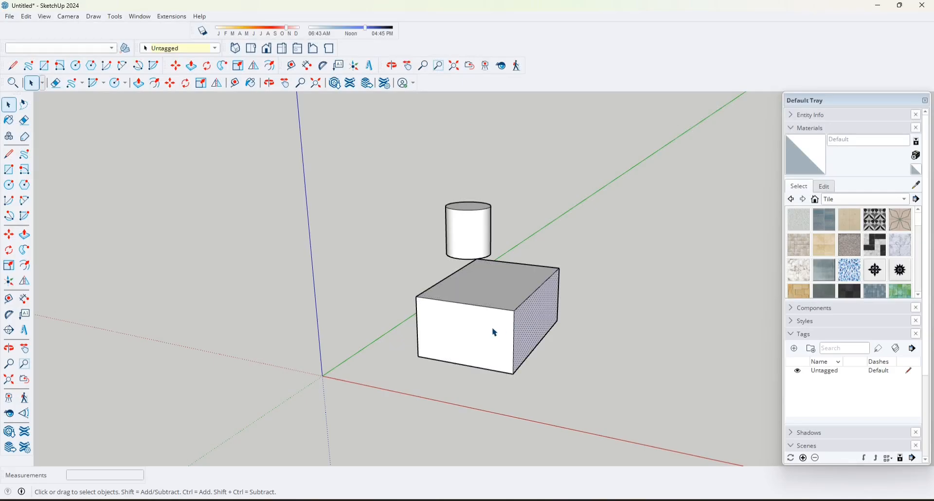
click(486, 329)
click(497, 295)
click(533, 321)
Select all of the box's loose geometry, excluding the cylinder from the selection, and make it a group
middle_drag(573, 362, 629, 280)
key(space)
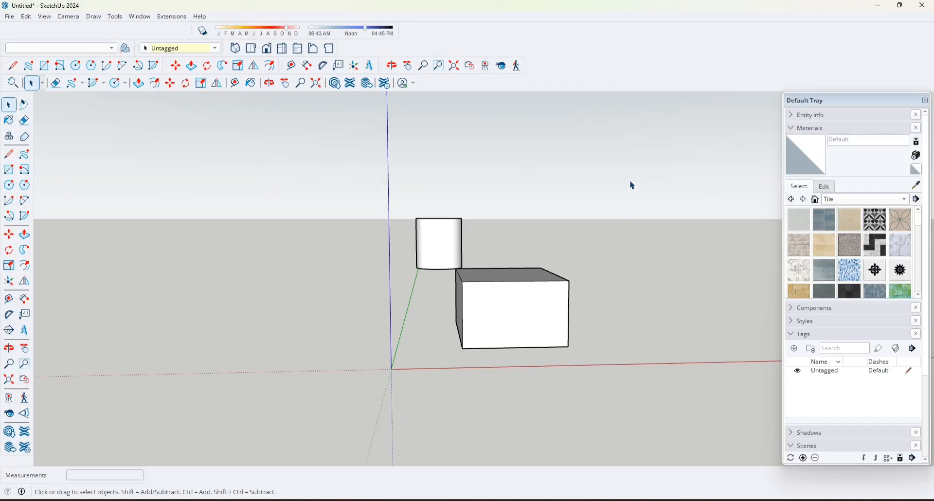
drag(631, 179, 434, 348)
drag(379, 404, 380, 404)
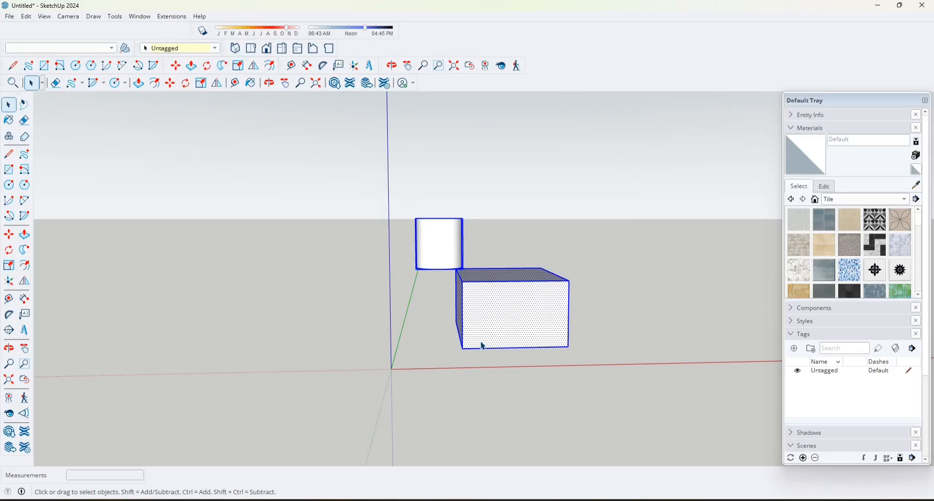
middle_drag(483, 346, 442, 309)
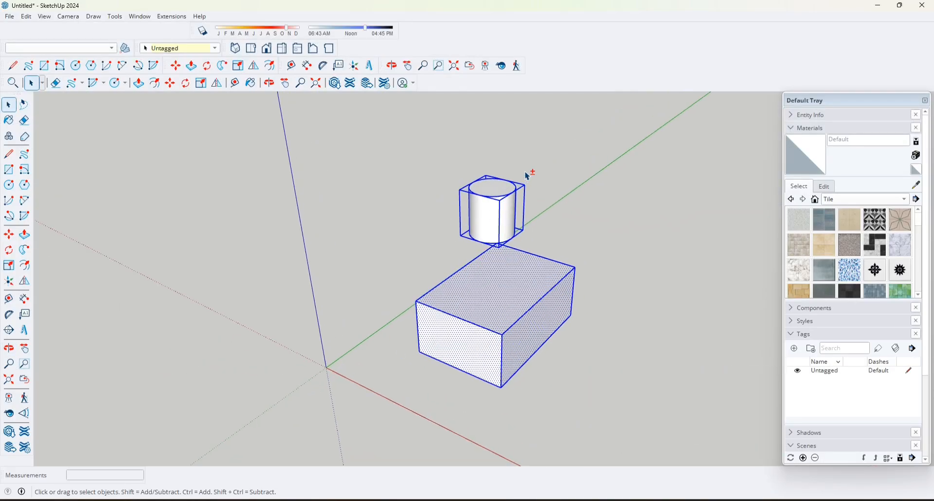
shift+click(499, 219)
middle_drag(541, 387, 501, 324)
right_click(491, 321)
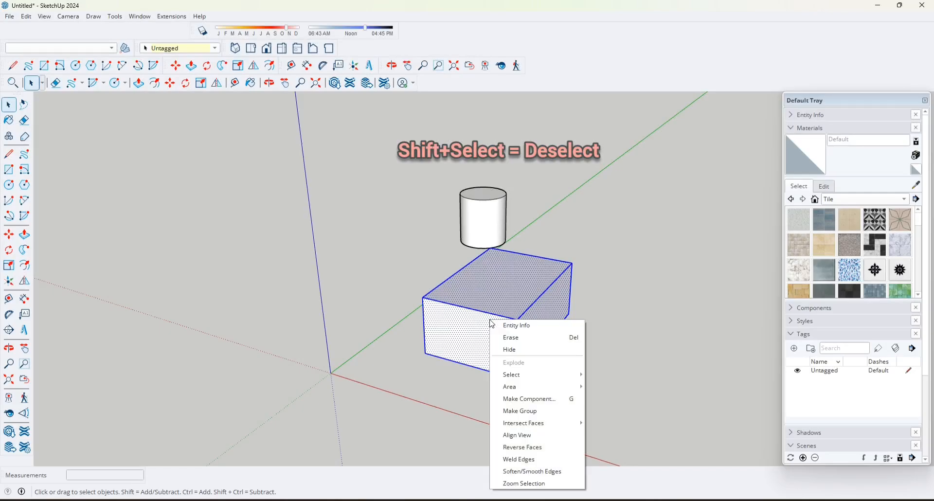
click(531, 411)
click(551, 362)
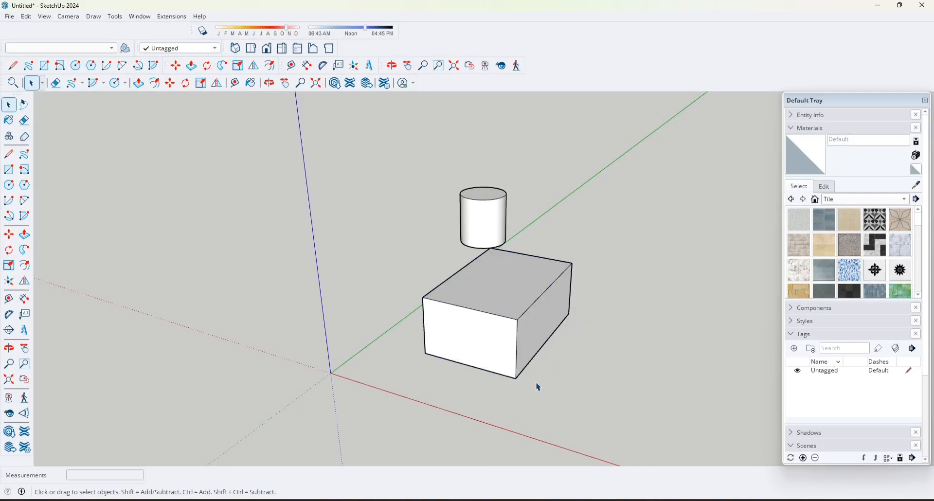
Pick the box and the cylinder in turn to check that they behave as two separate groups
click(504, 347)
click(497, 221)
click(666, 461)
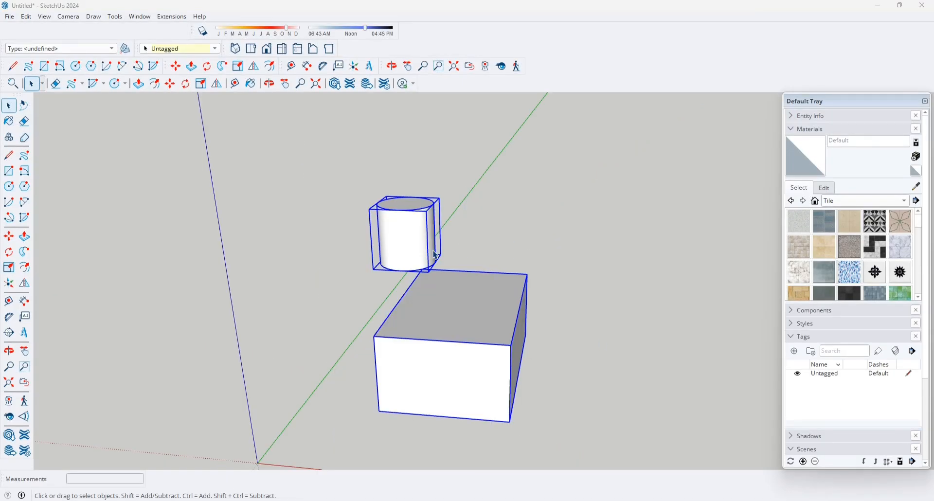
click(537, 268)
click(411, 237)
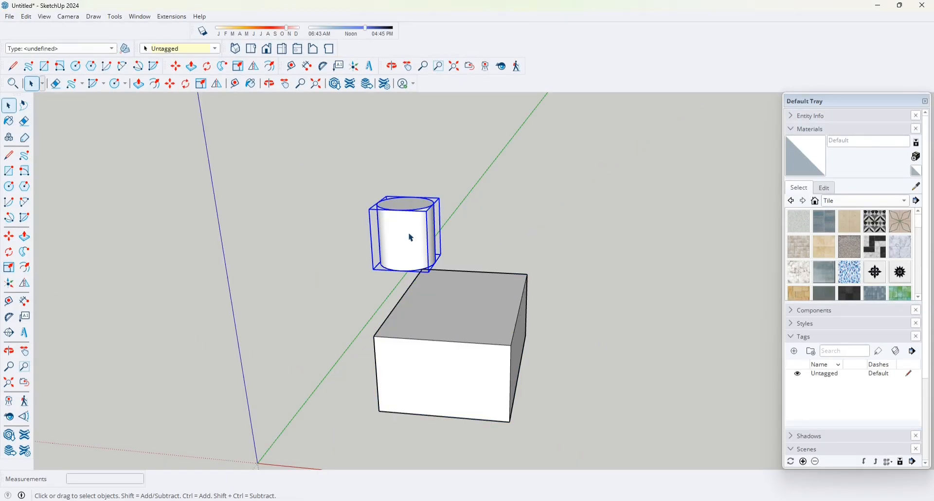
click(536, 268)
Combine the box and cylinder groups into one parent group, and pick the cylinder to check that both select together
drag(268, 155, 609, 448)
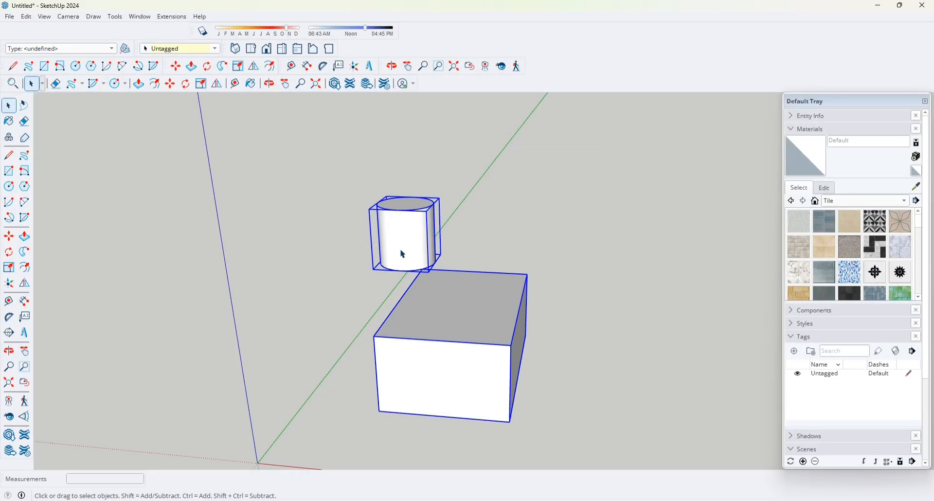
right_click(468, 304)
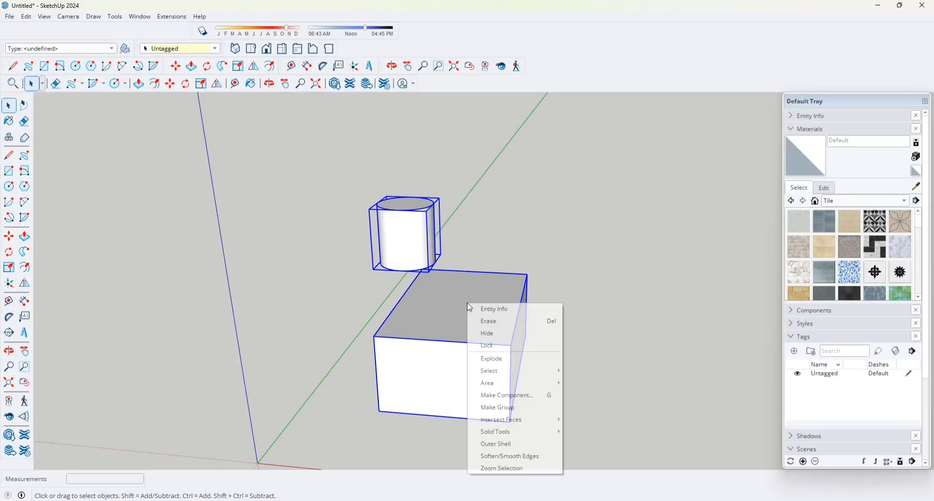
click(519, 408)
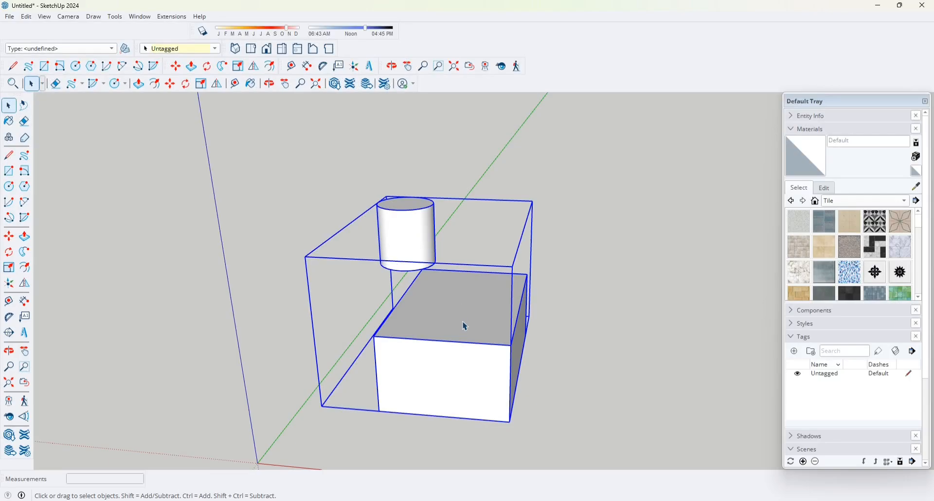
click(623, 314)
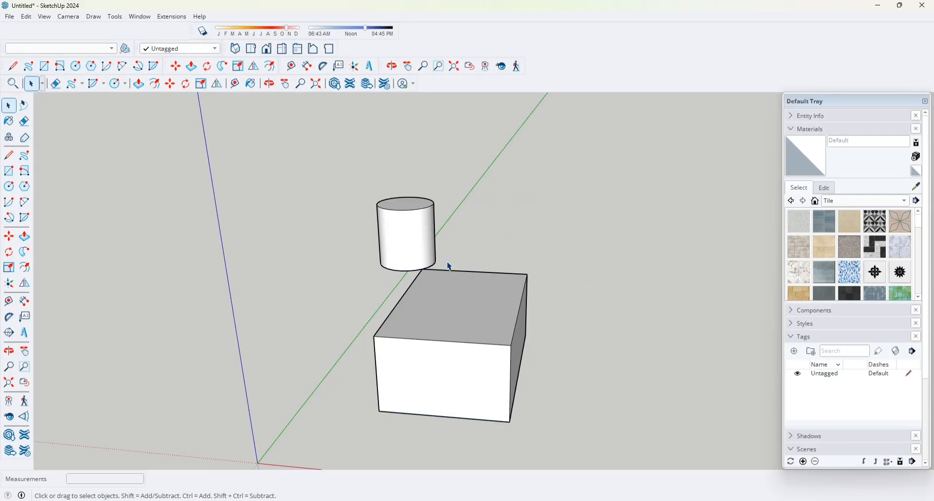
click(408, 231)
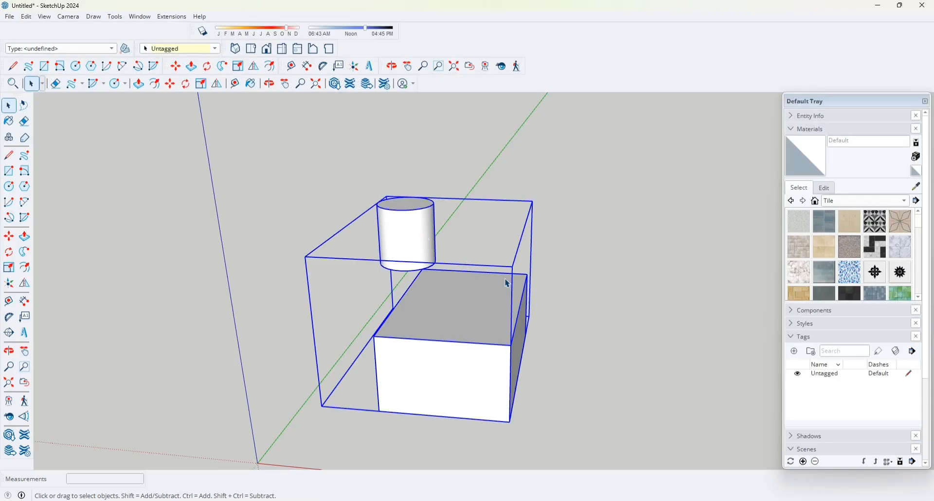
click(591, 215)
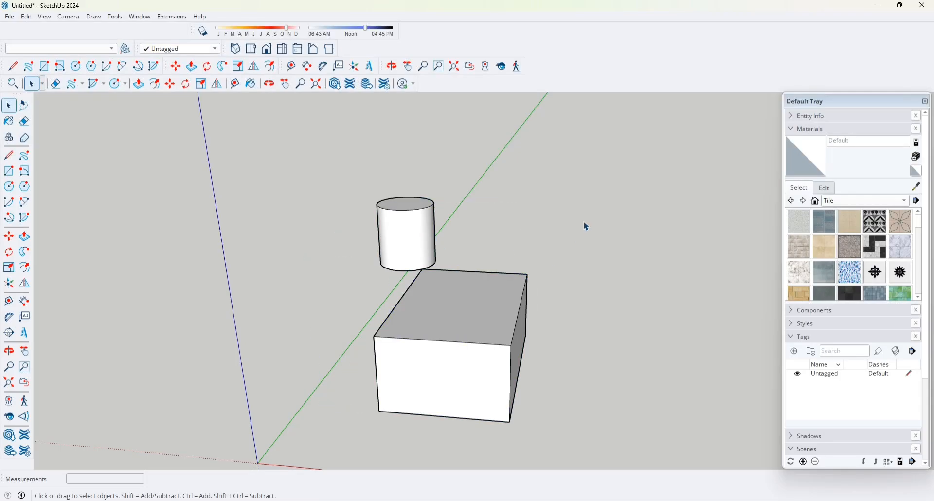
Explode the parent group back into separate box and cylinder groups, and delete the cylinder group
click(431, 239)
right_click(416, 228)
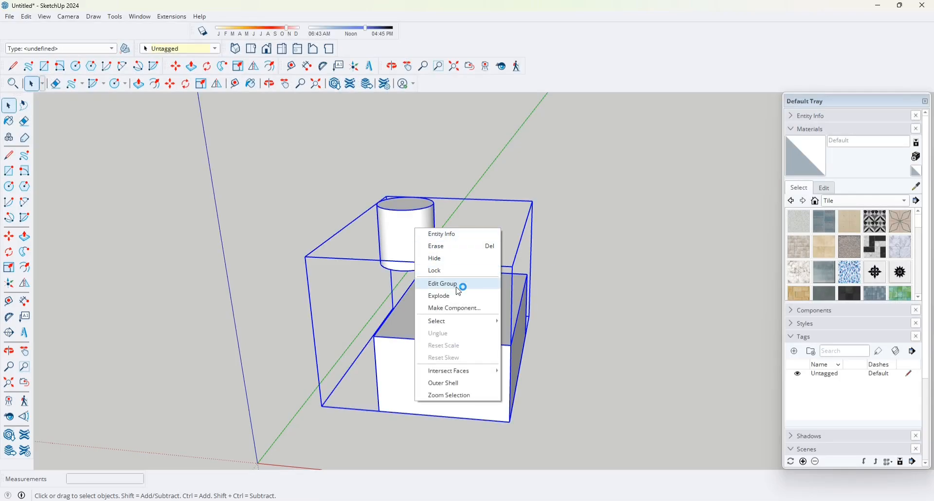
click(457, 302)
click(554, 287)
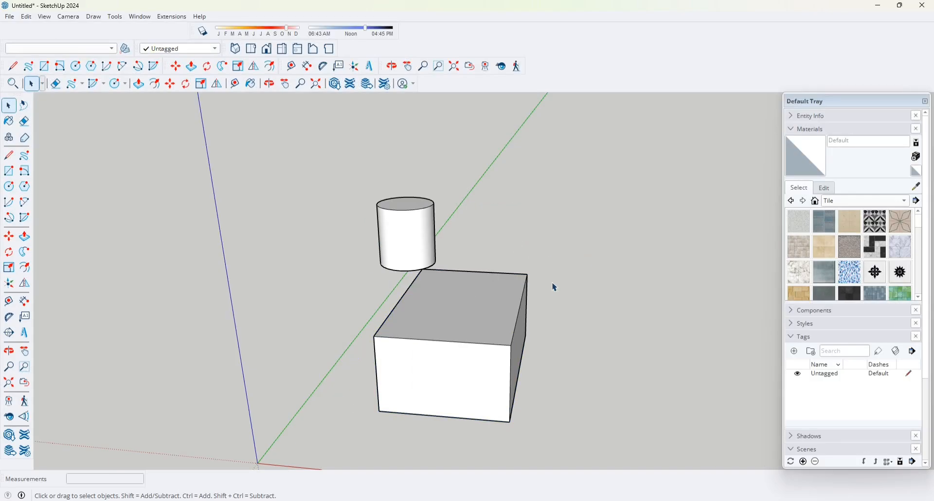
click(392, 230)
key(Delete)
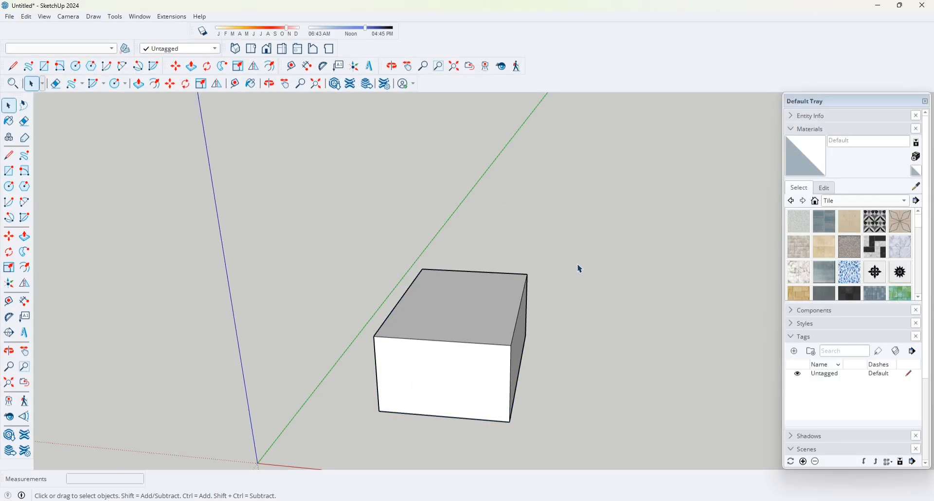
scroll(503, 346, down, 2)
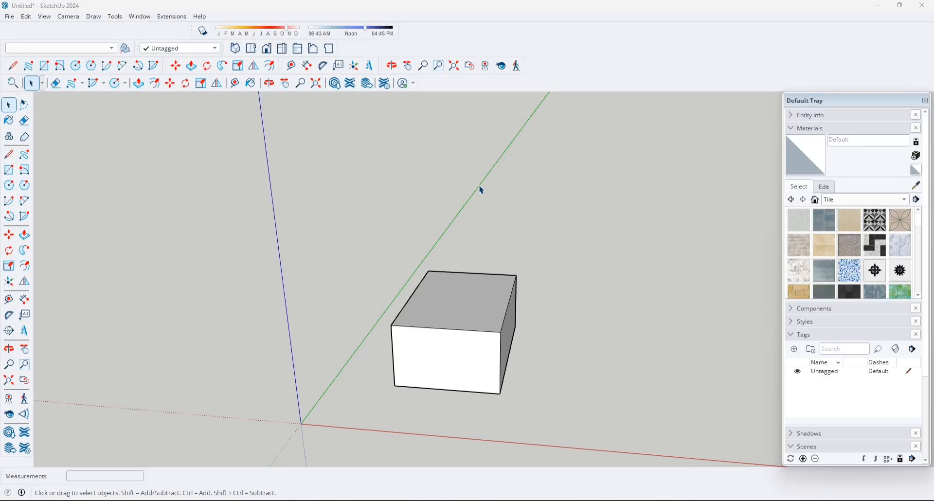
middle_drag(583, 279, 489, 288)
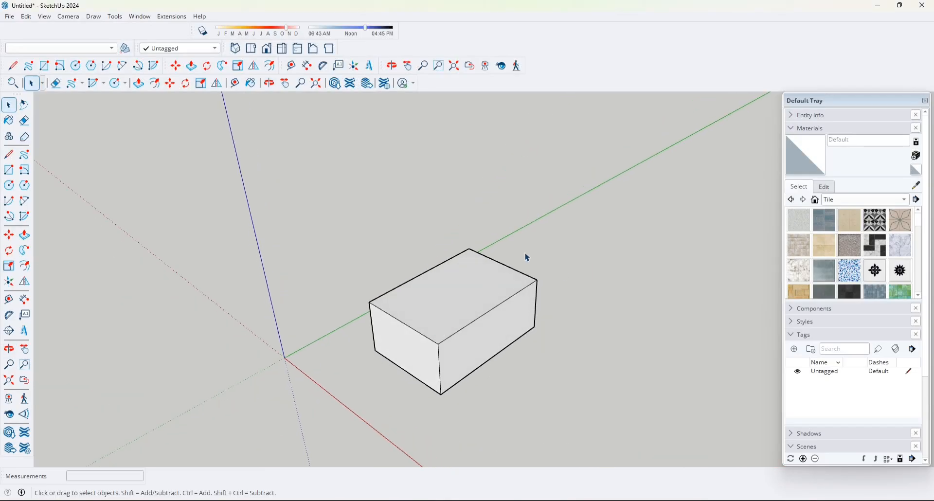
mouse_move(527, 257)
middle_down()
mouse_move(607, 235)
mouse_move(541, 252)
middle_up()
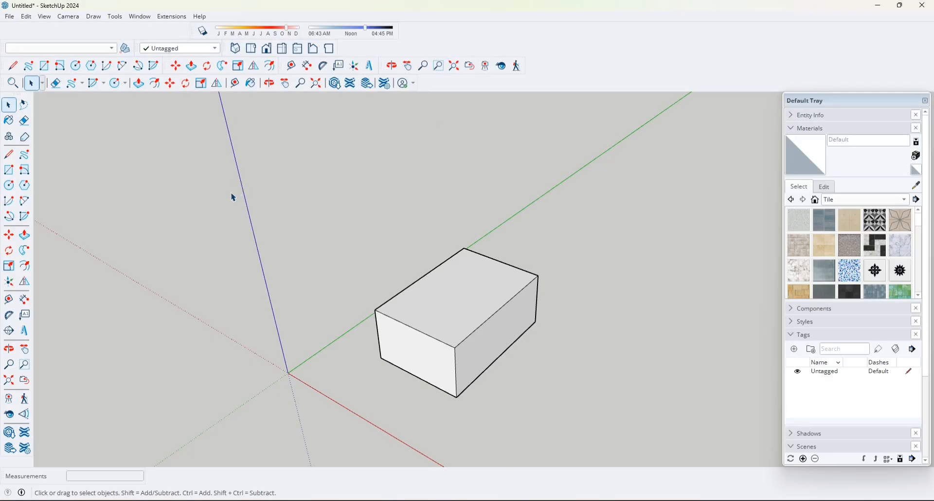
middle_drag(232, 197, 273, 165)
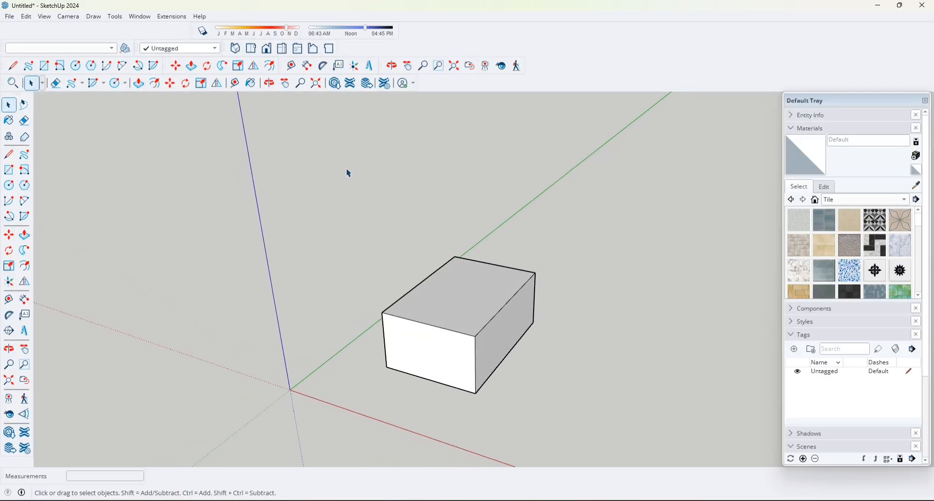
middle_drag(371, 180, 346, 214)
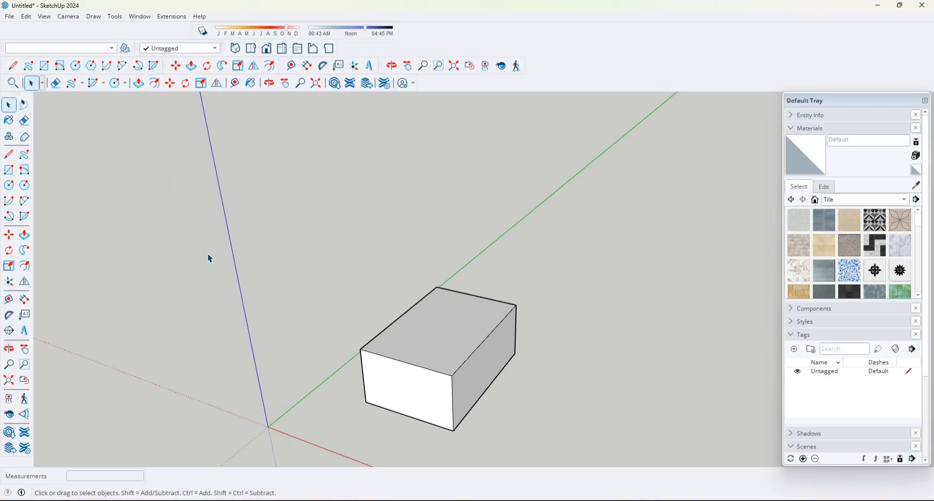
middle_drag(210, 260, 270, 189)
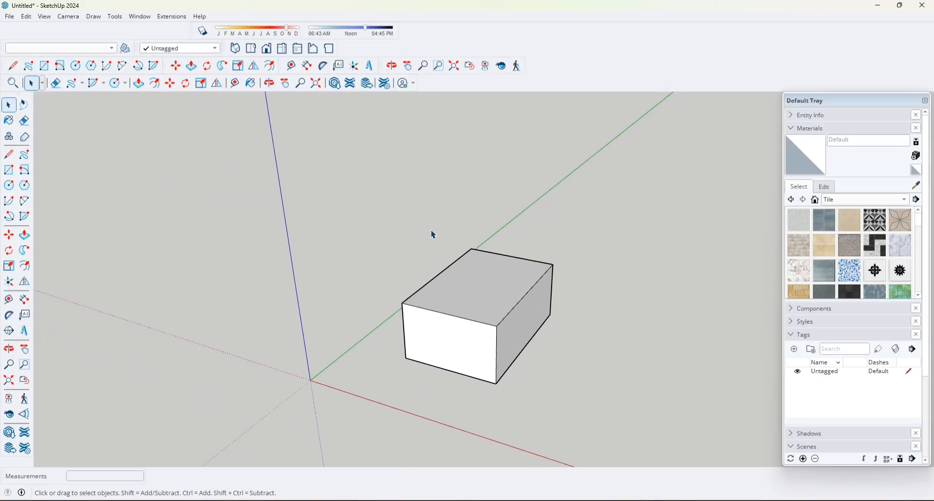